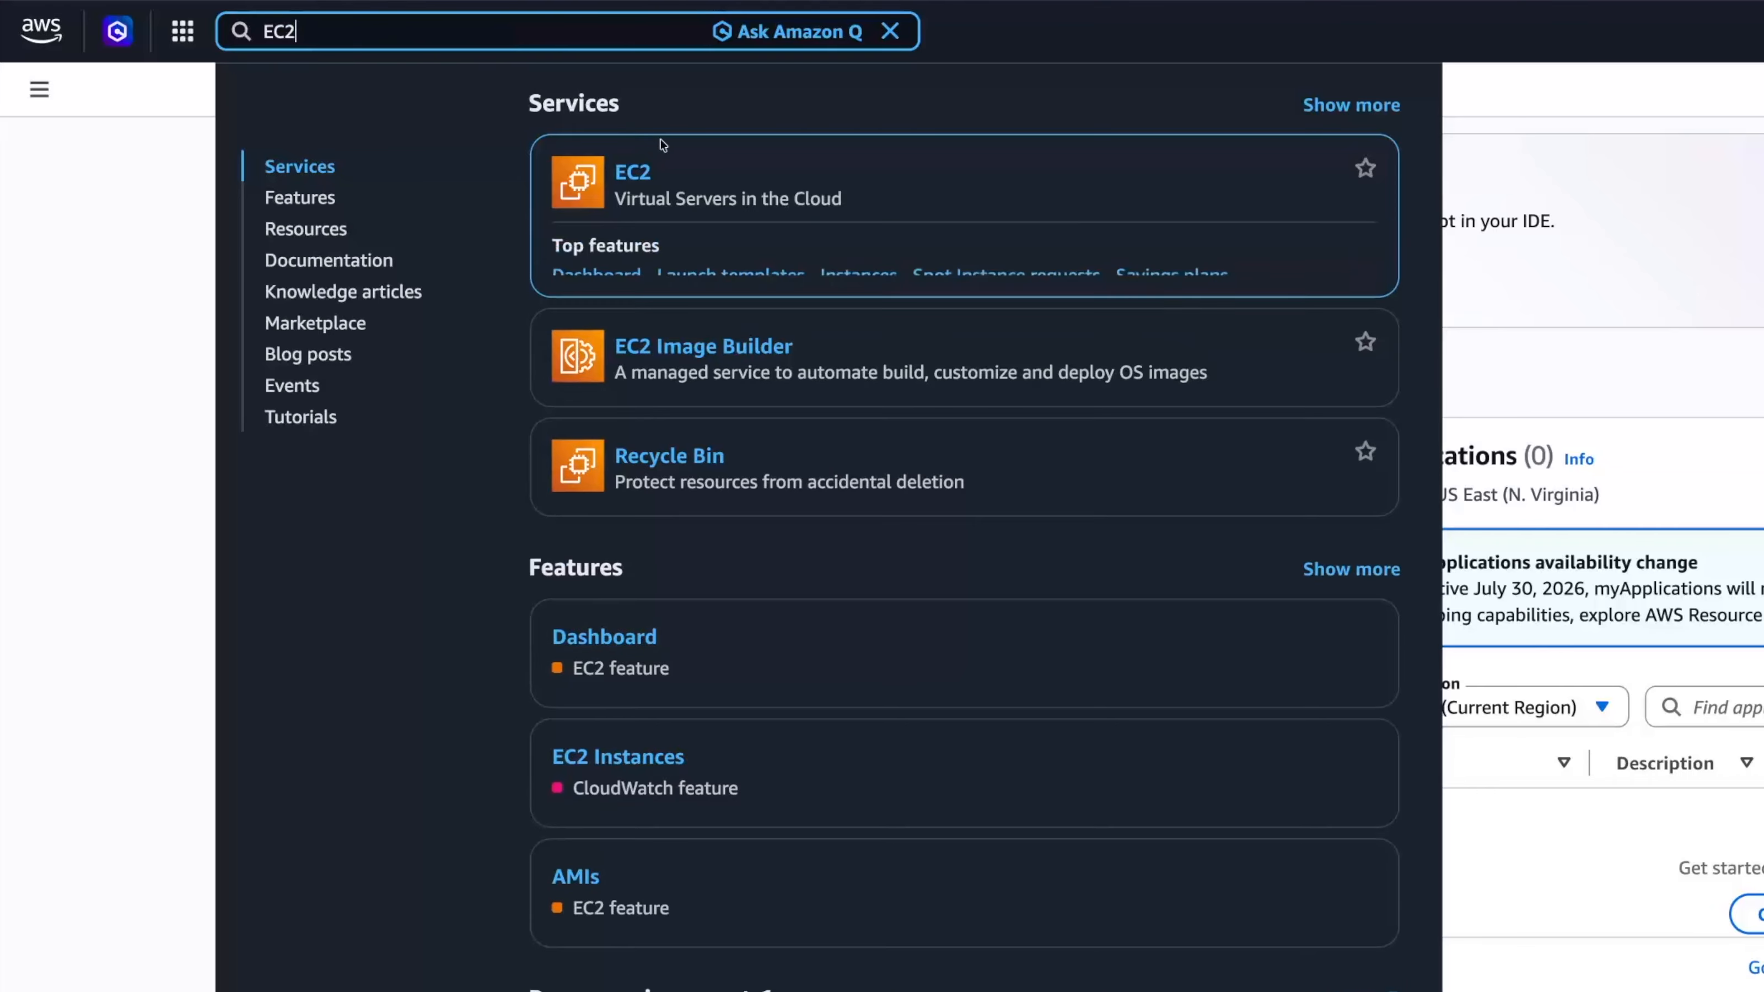
Open the EC2 service's list of running instances and look across the columns of instance details
click(639, 172)
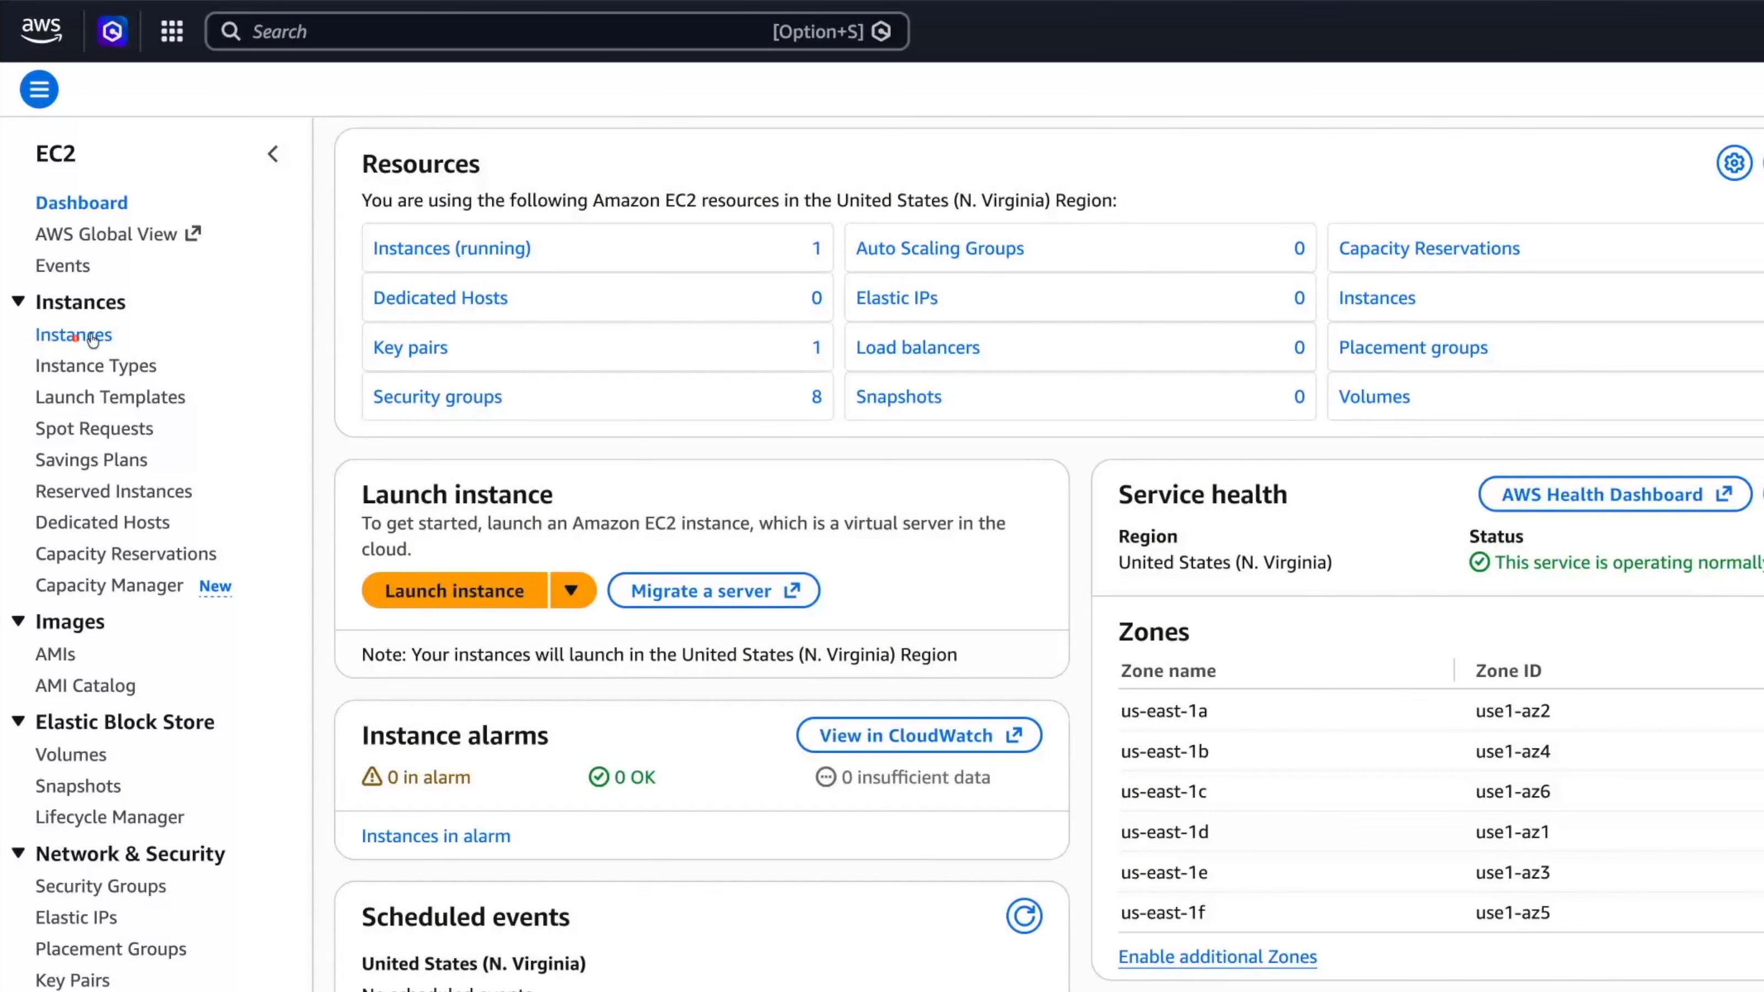
click(89, 336)
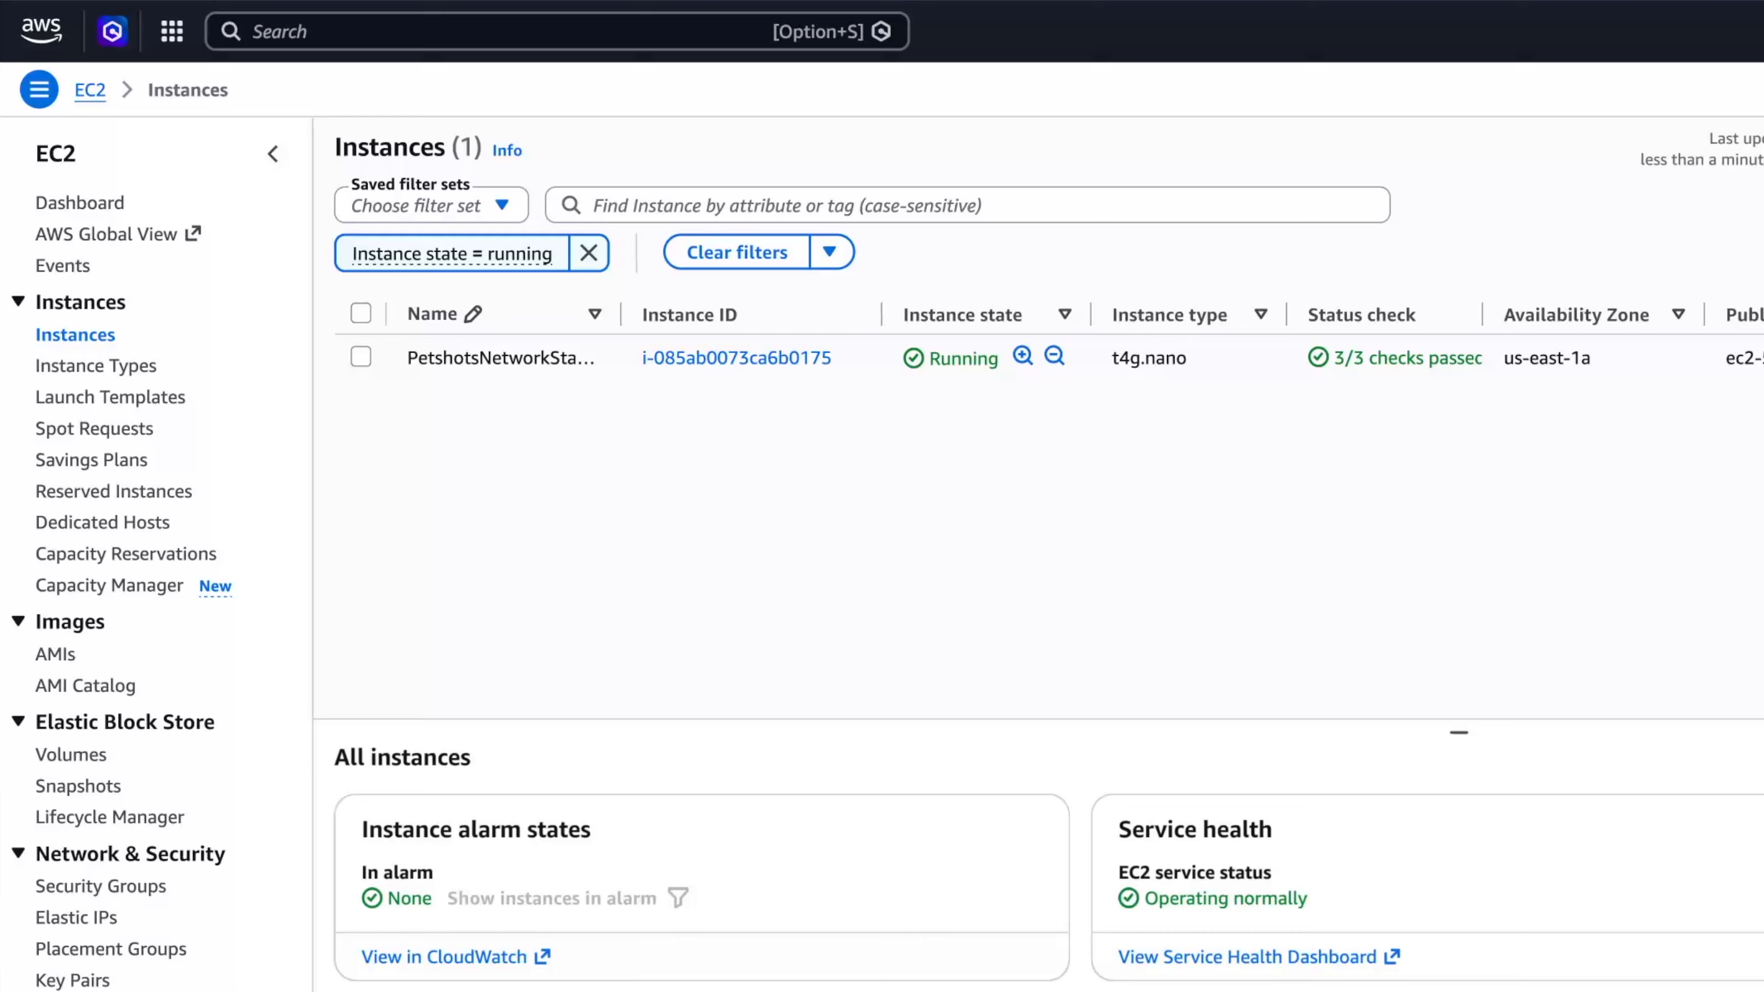
scroll(1042, 354, right, 10)
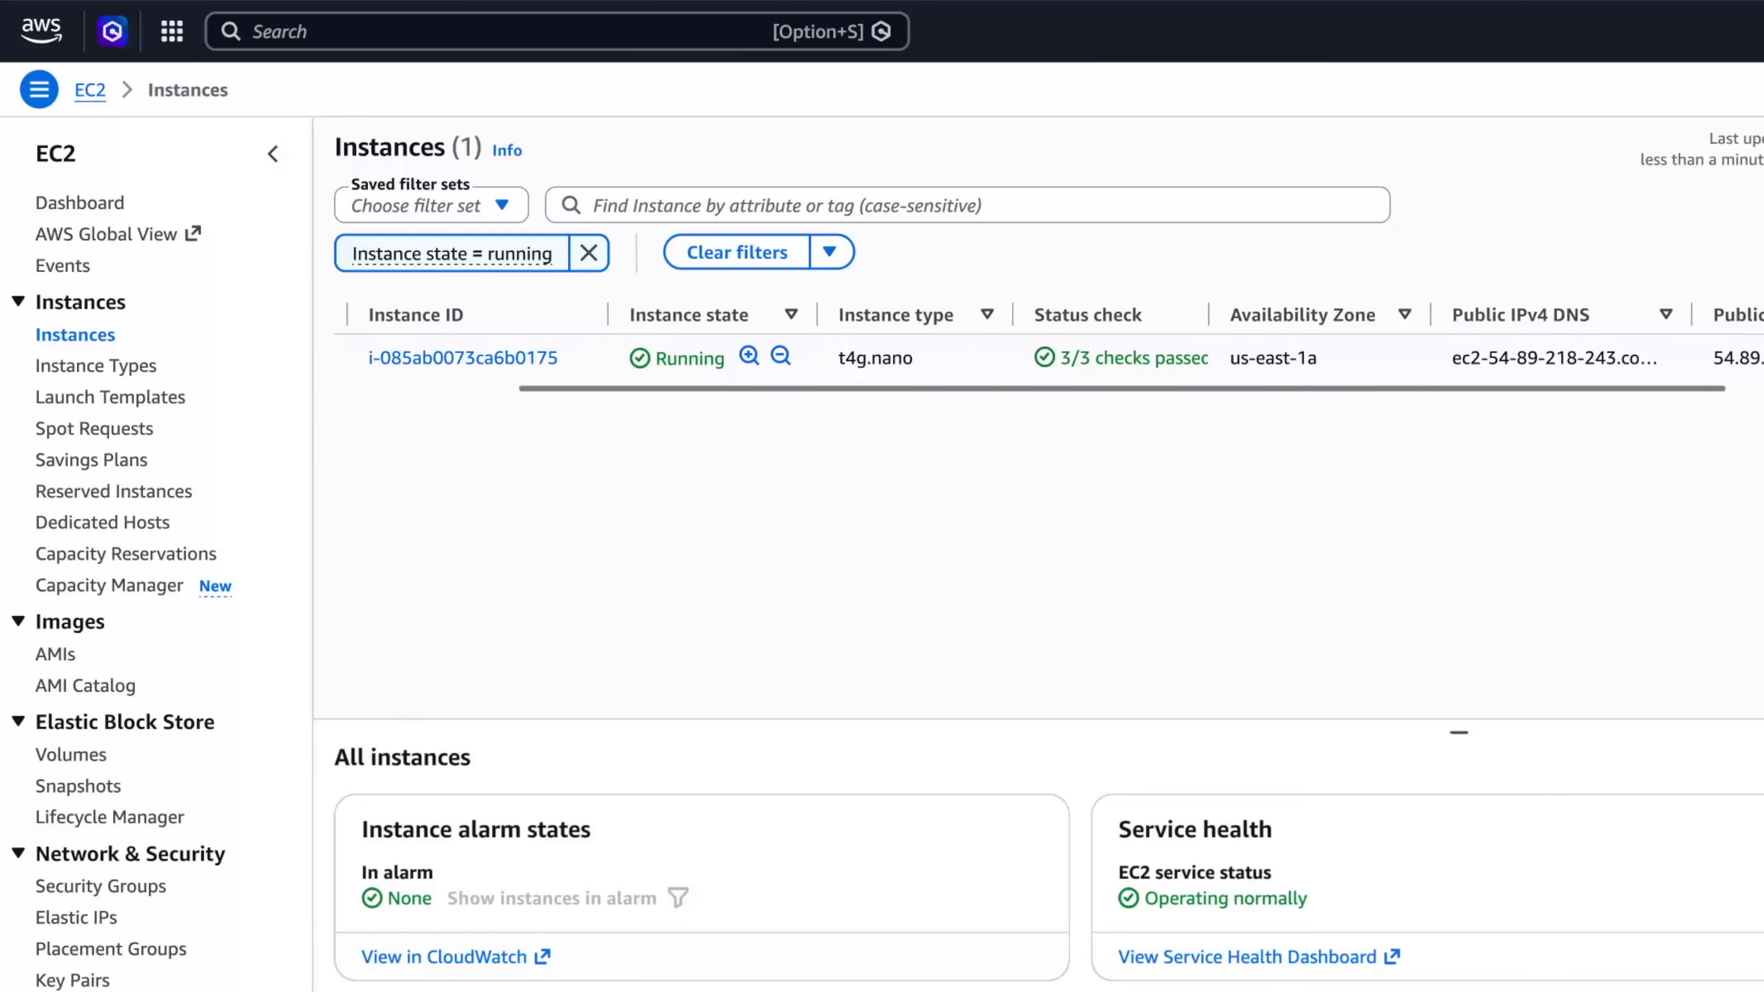
scroll(863, 365, right, 2)
scroll(863, 365, left, 12)
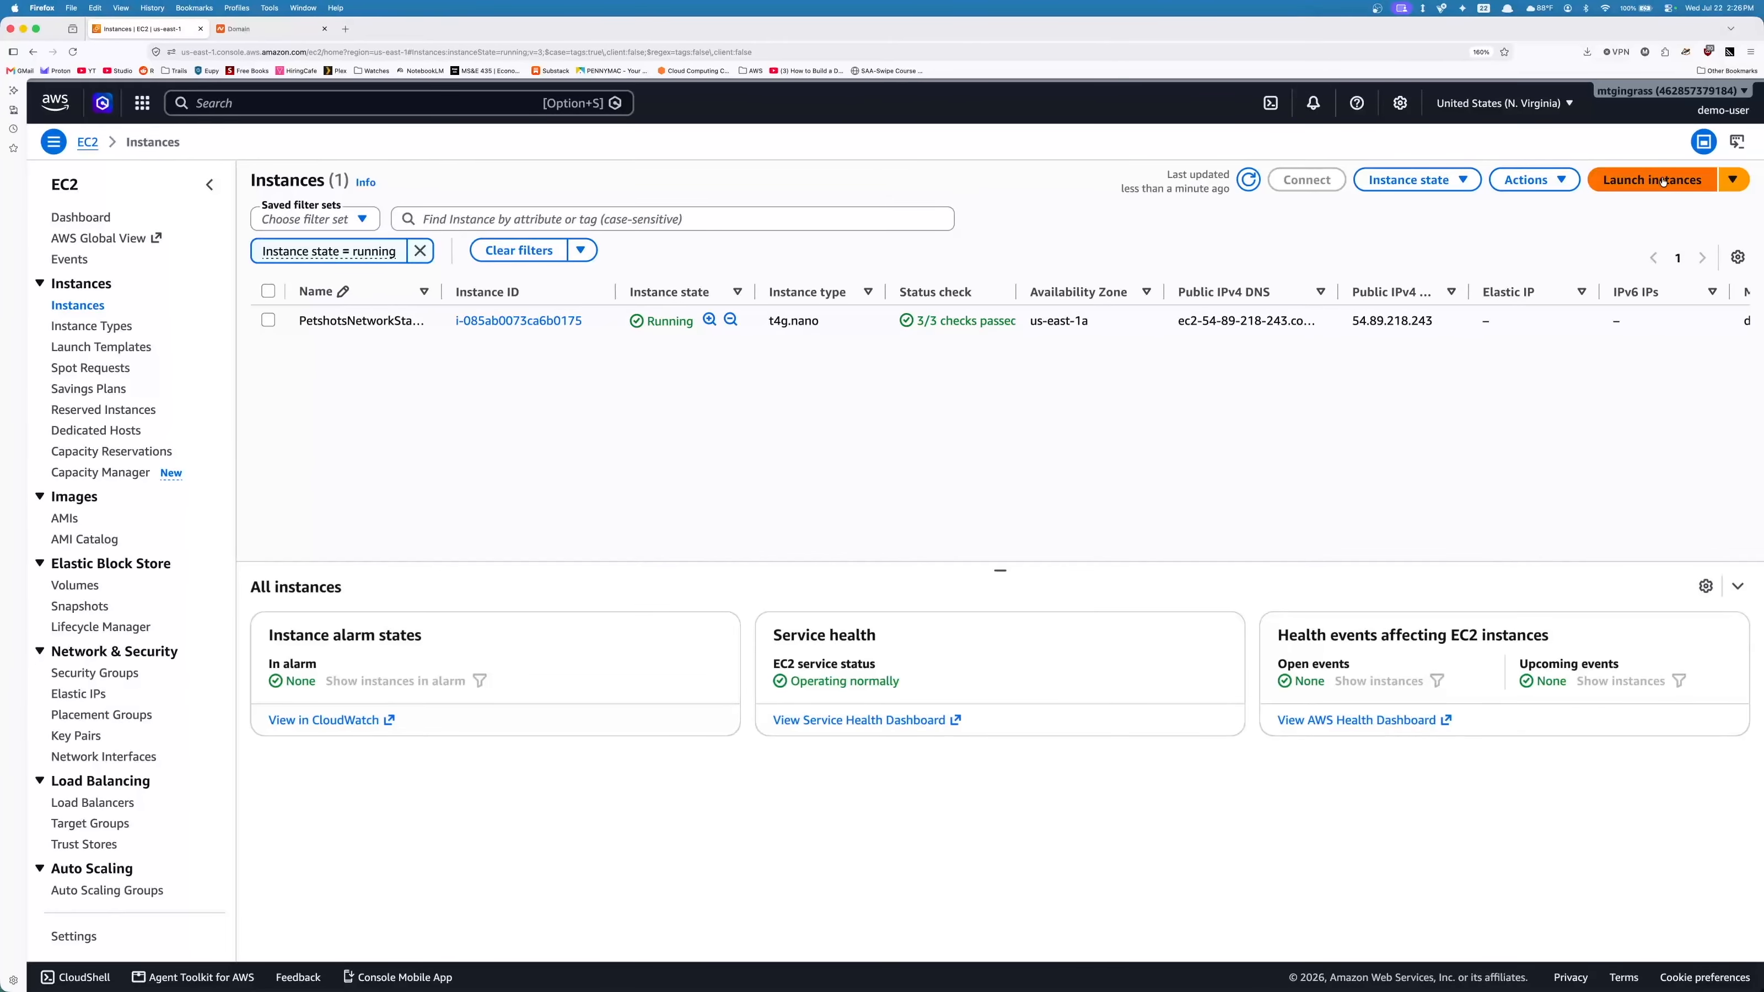
Start launching a new EC2 instance and name it demo-ec2-instance
click(1662, 179)
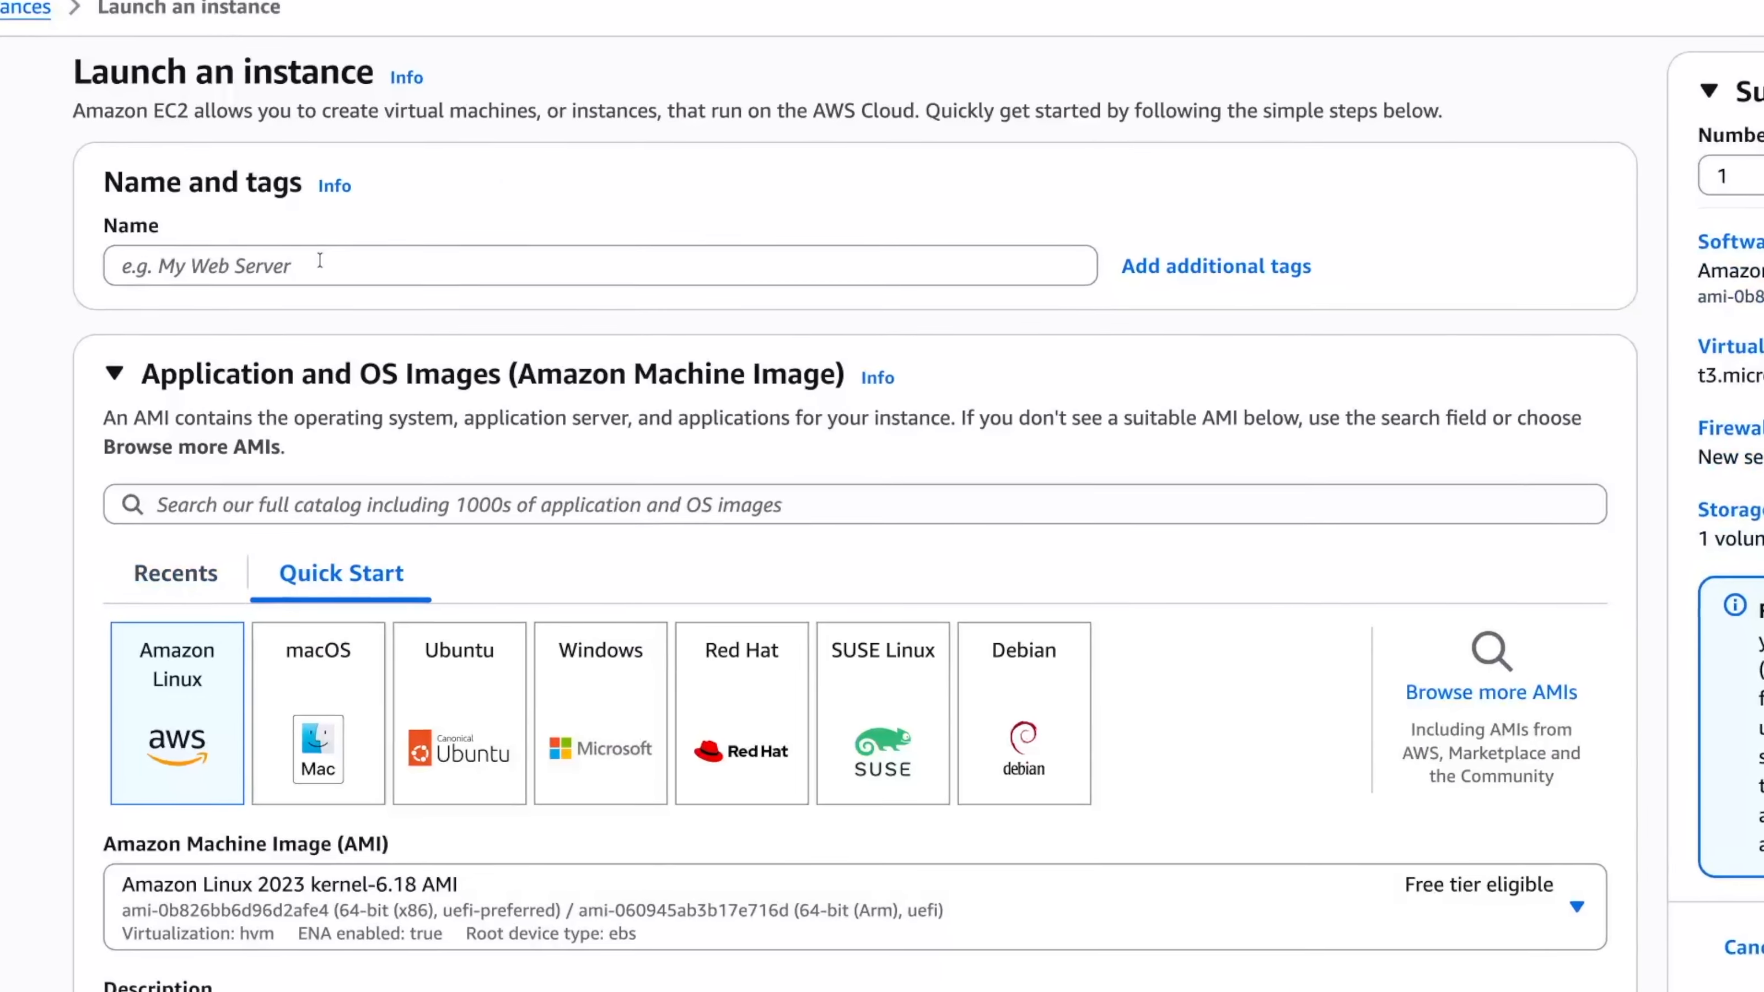
click(336, 296)
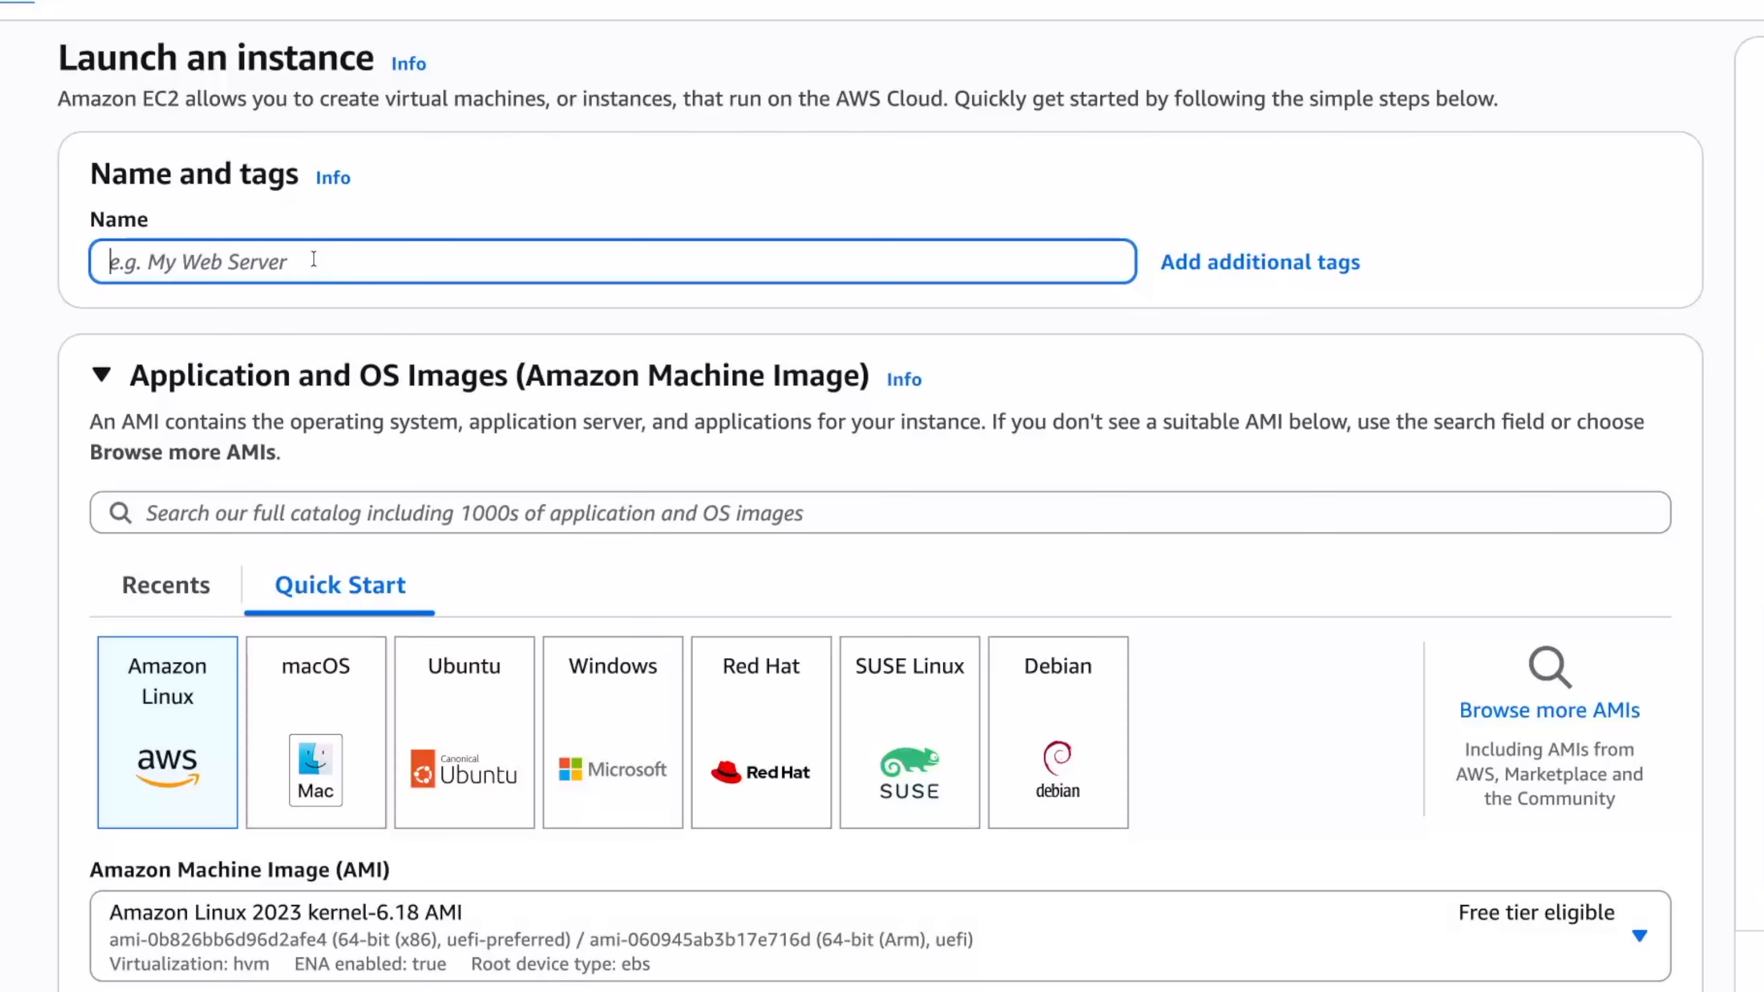
text(demo-ec2)
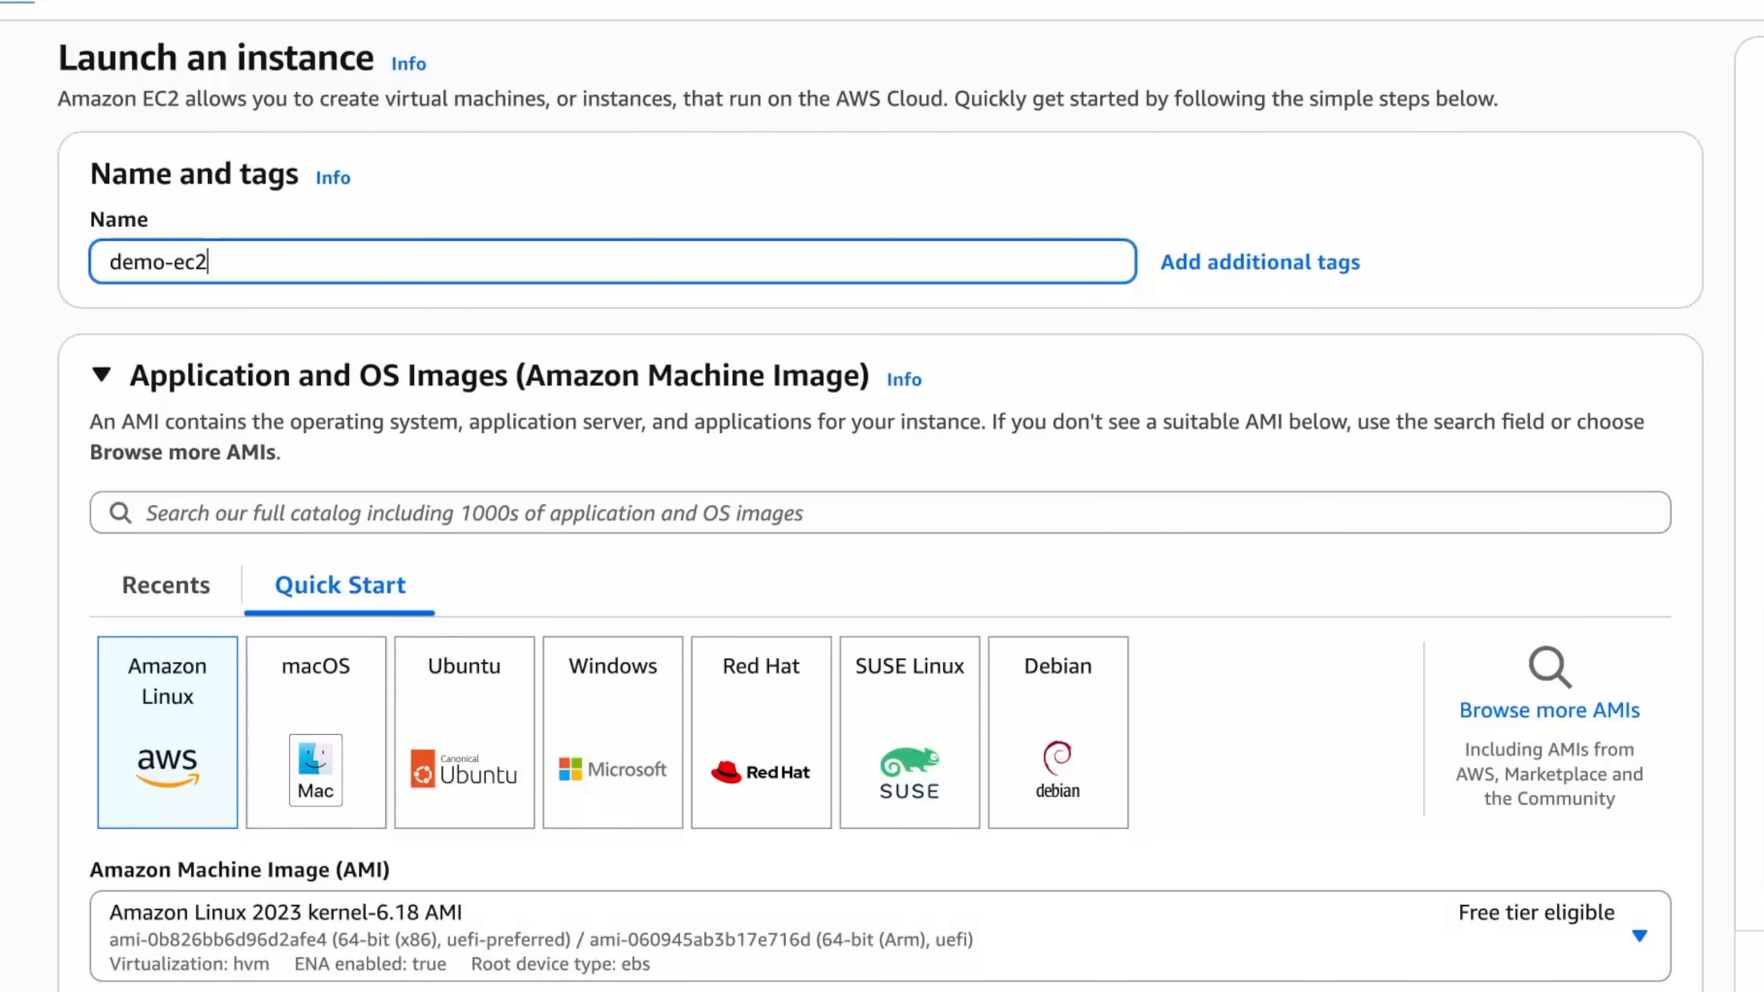
text(-instance)
Choose Amazon Linux as the operating system with the Amazon Linux 2023 kernel-6.18 AMI
click(171, 723)
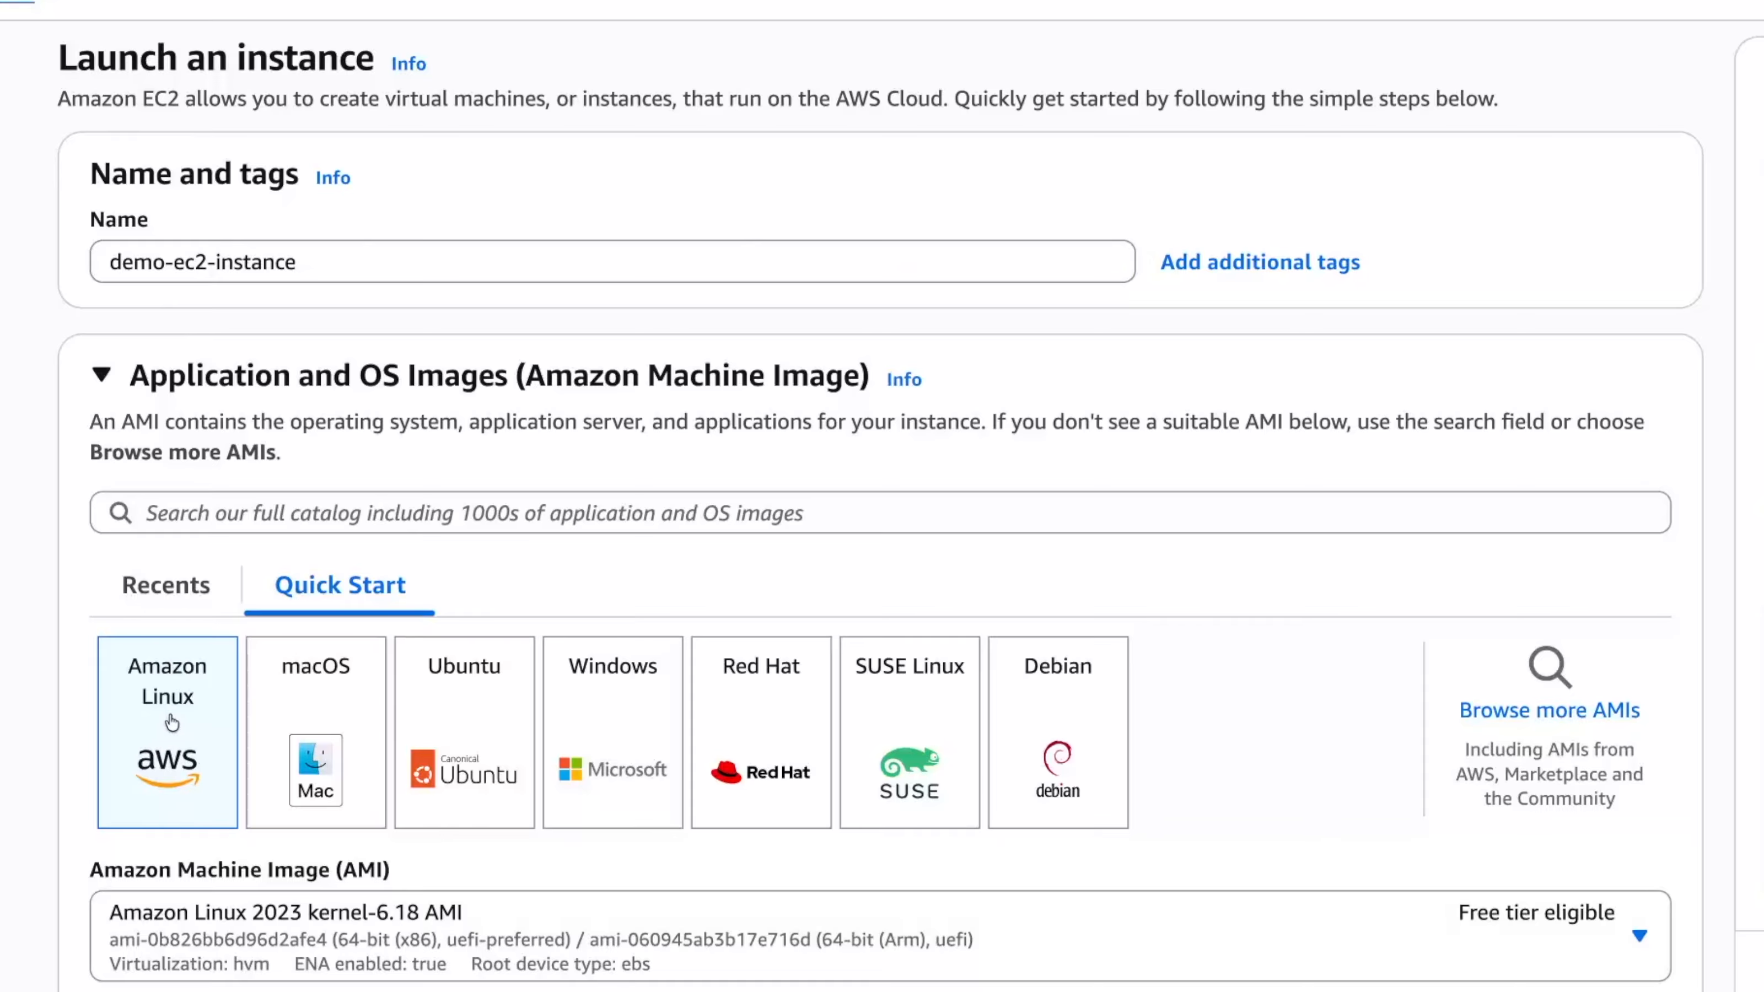
scroll(172, 723, down, 5)
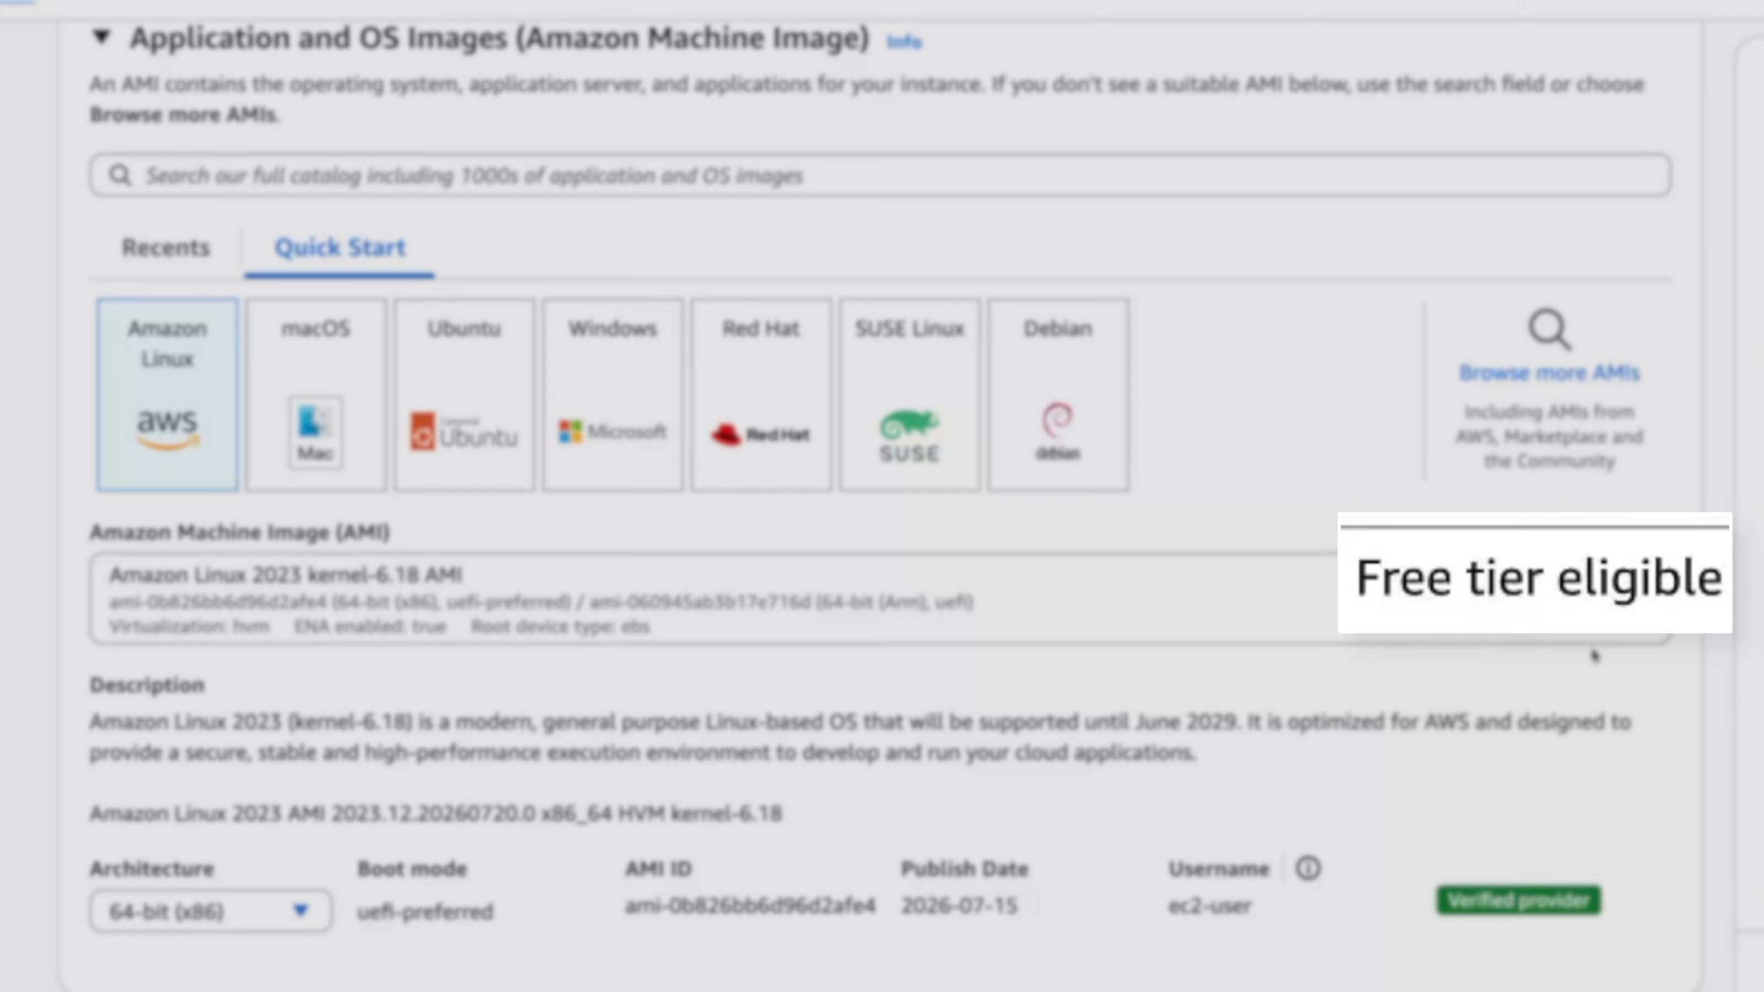
click(1576, 636)
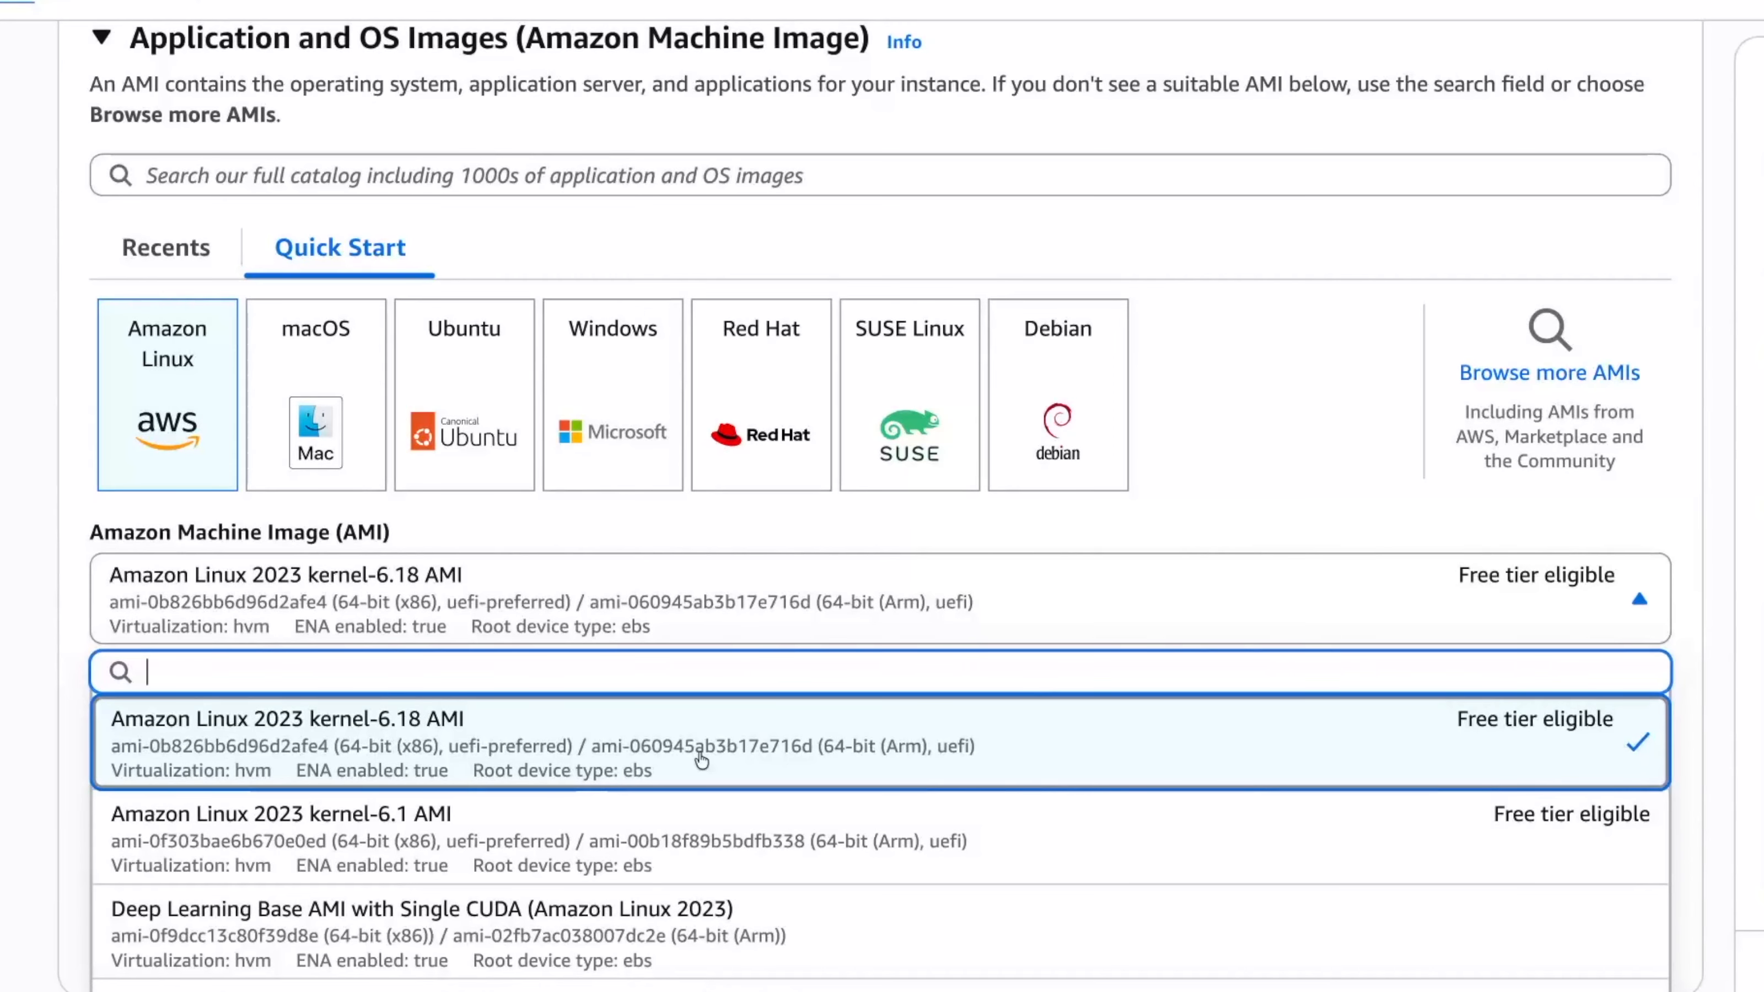
click(312, 755)
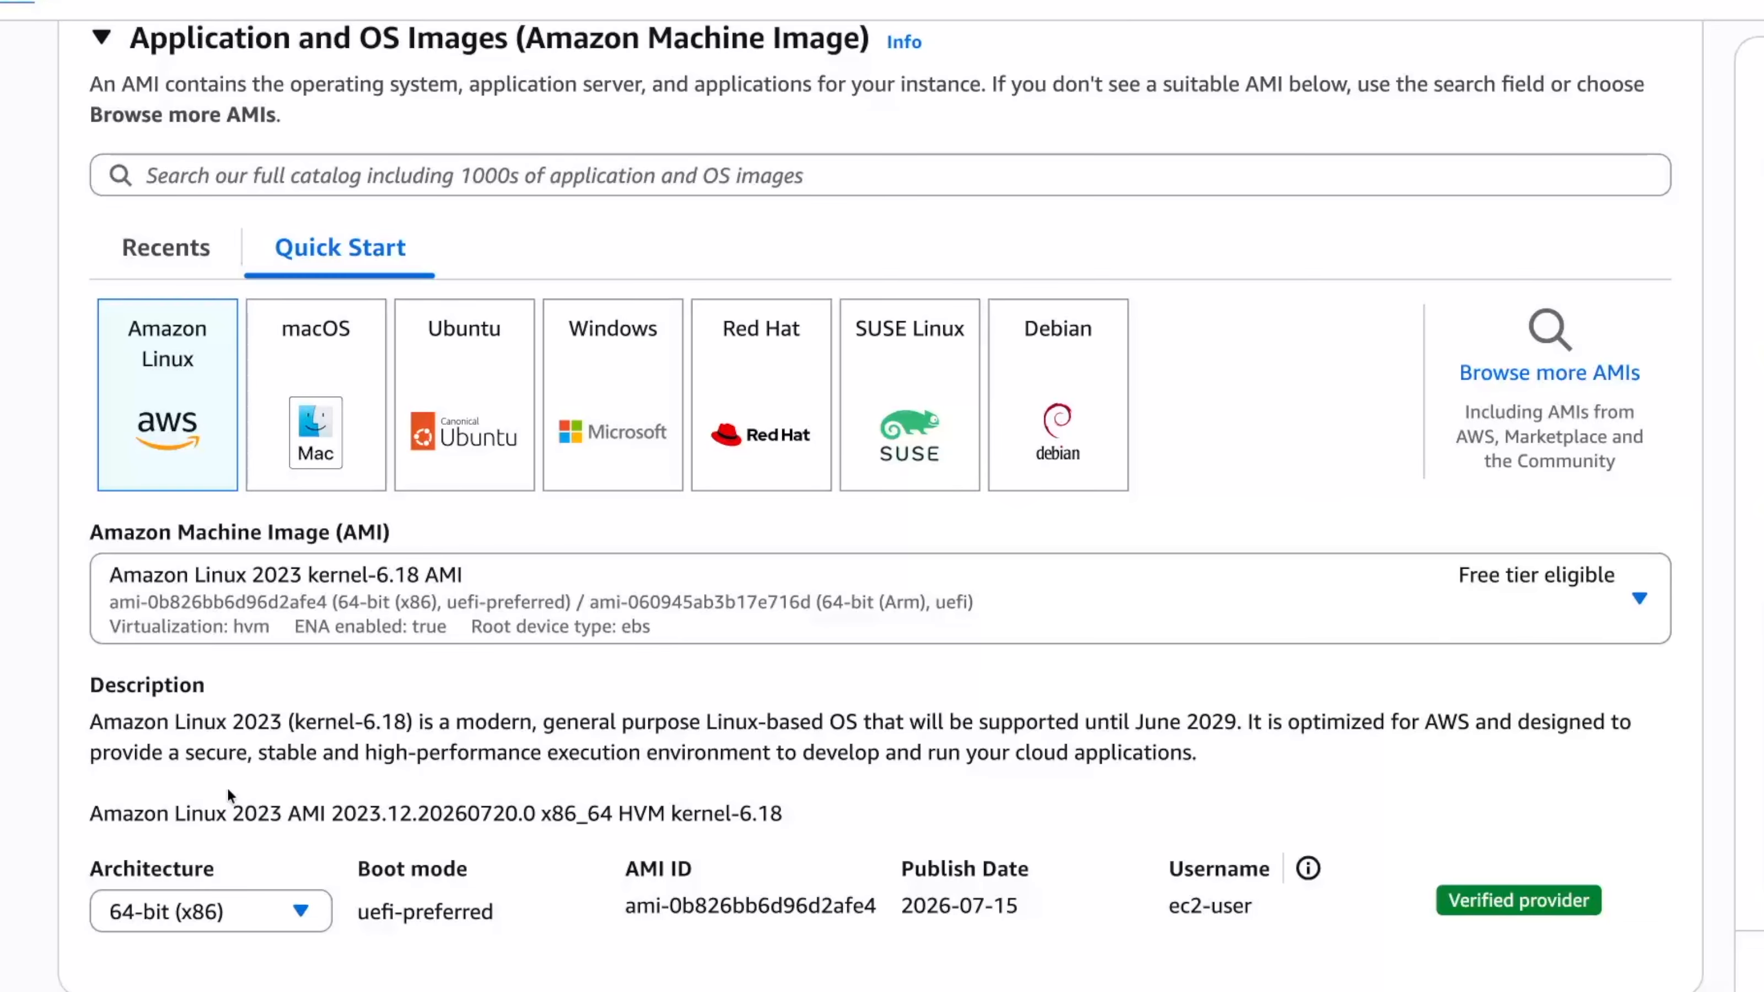
Review the alternative Amazon Linux images, then the architecture and default username of the selected AMI
scroll(1022, 476, down, 2)
click(1627, 520)
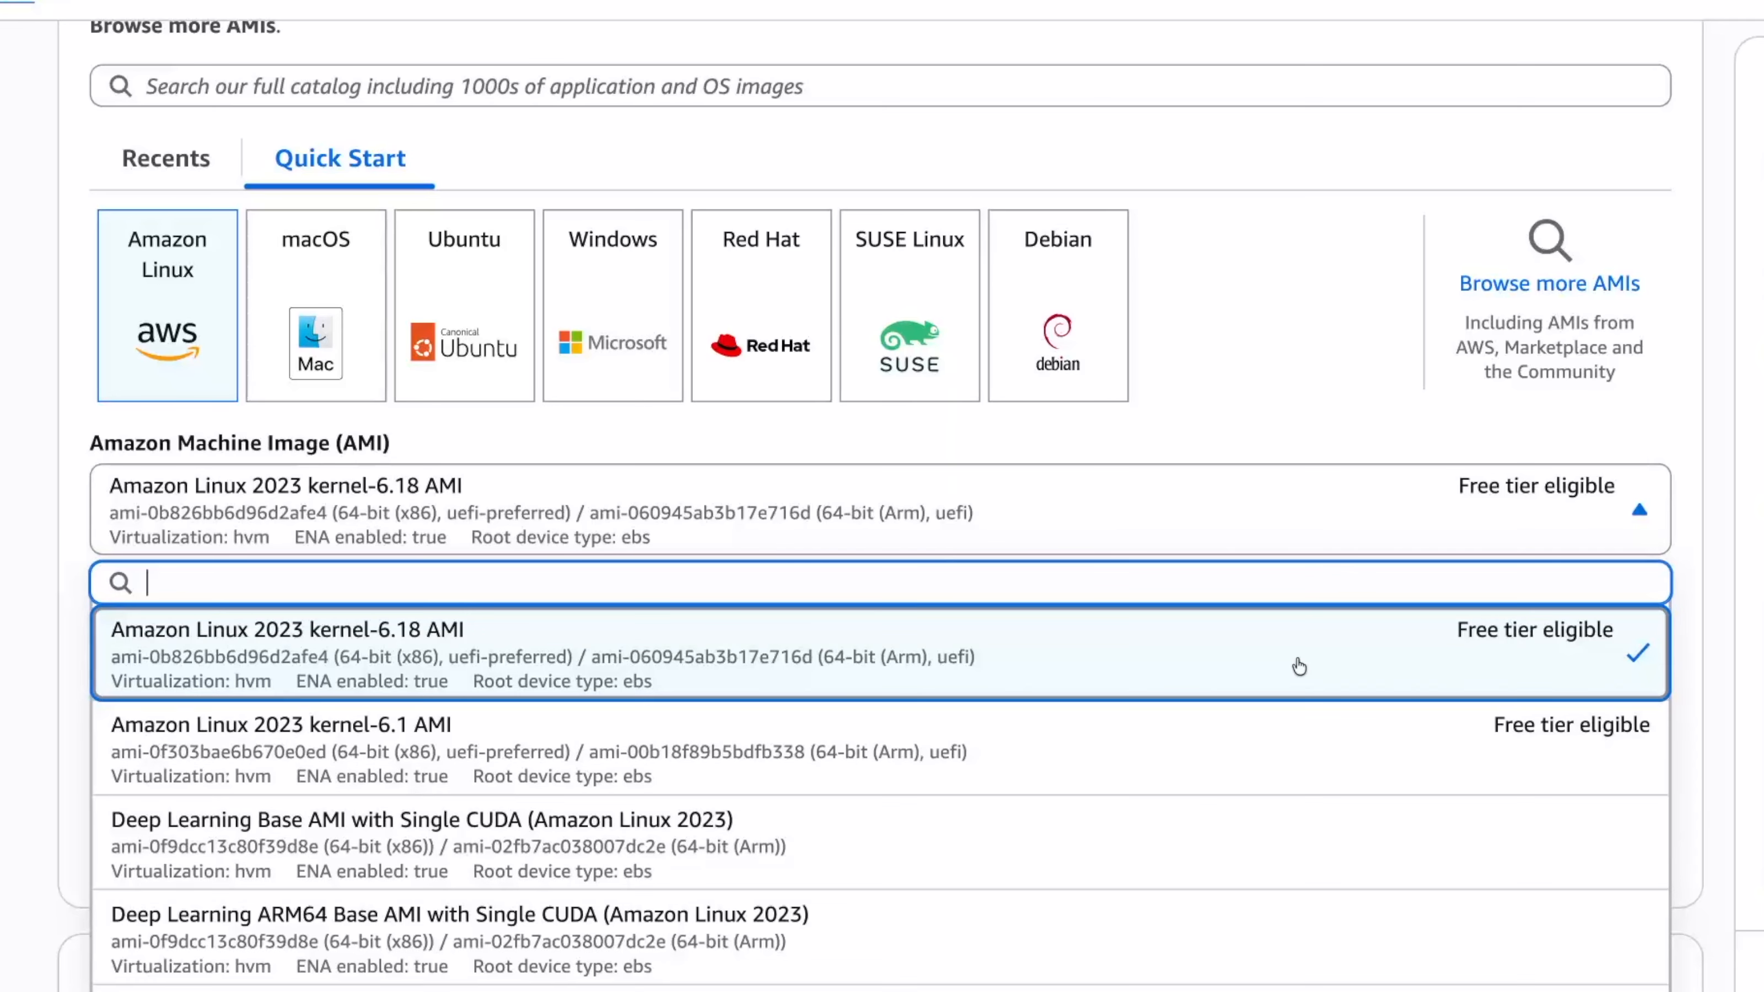
click(9, 627)
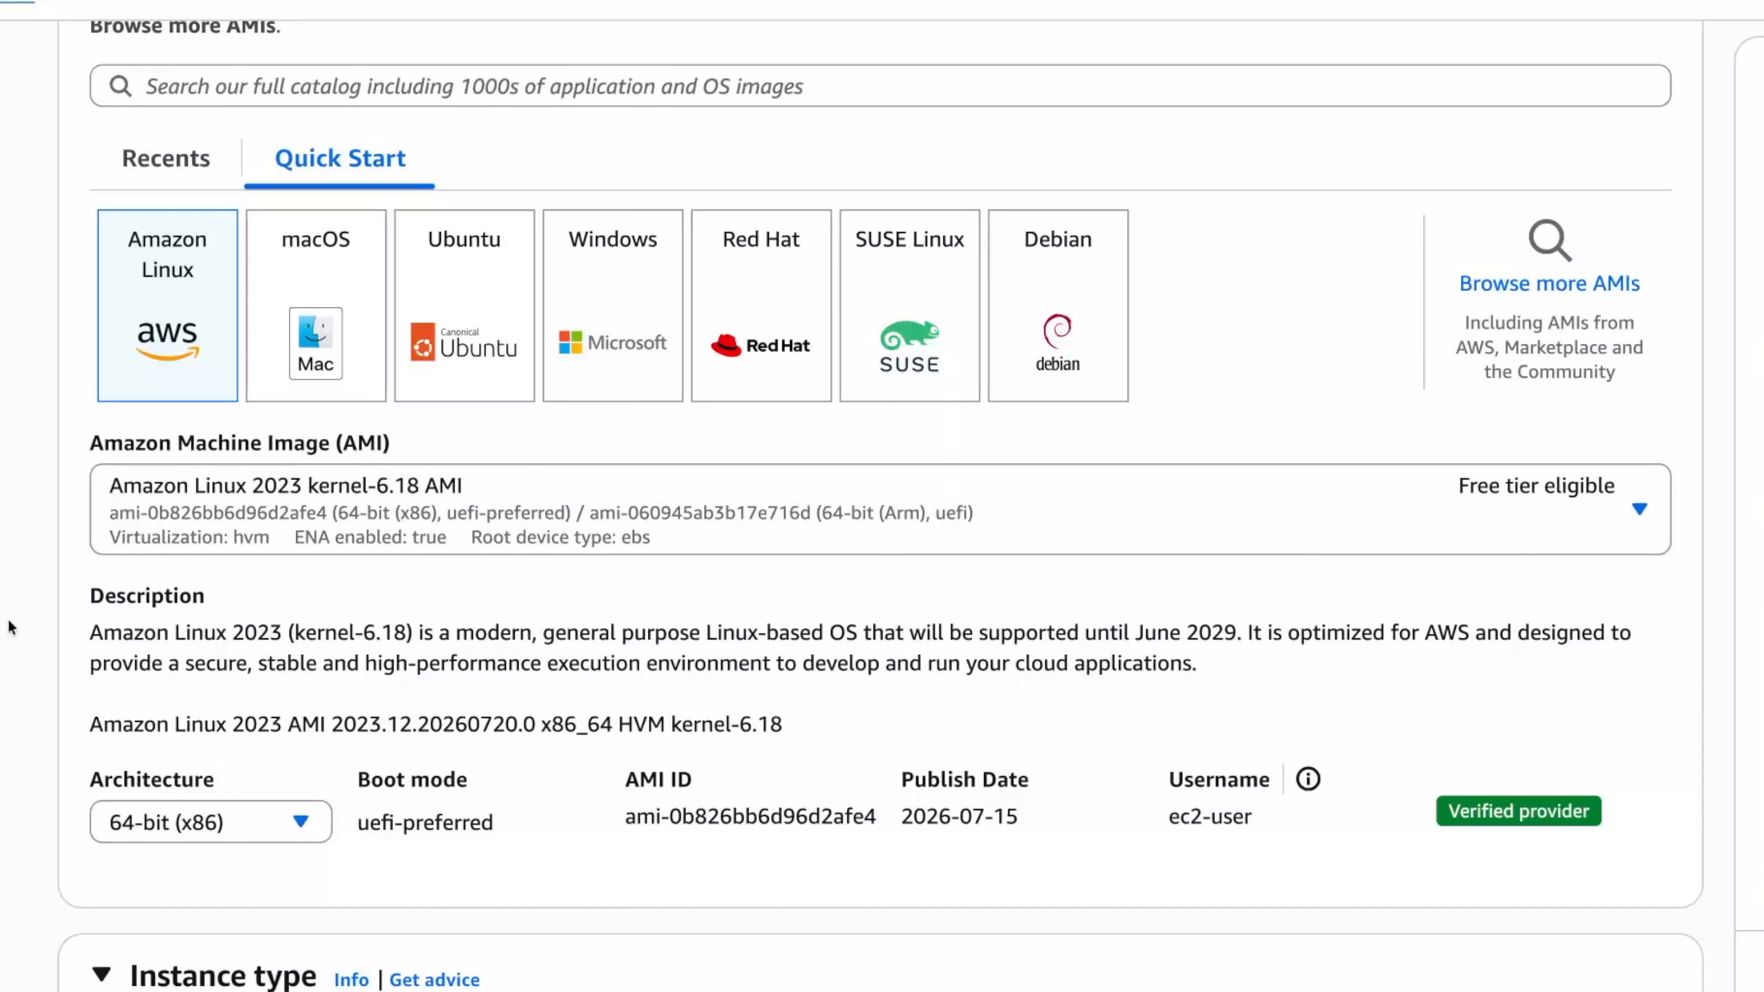
scroll(86, 805, down, 3)
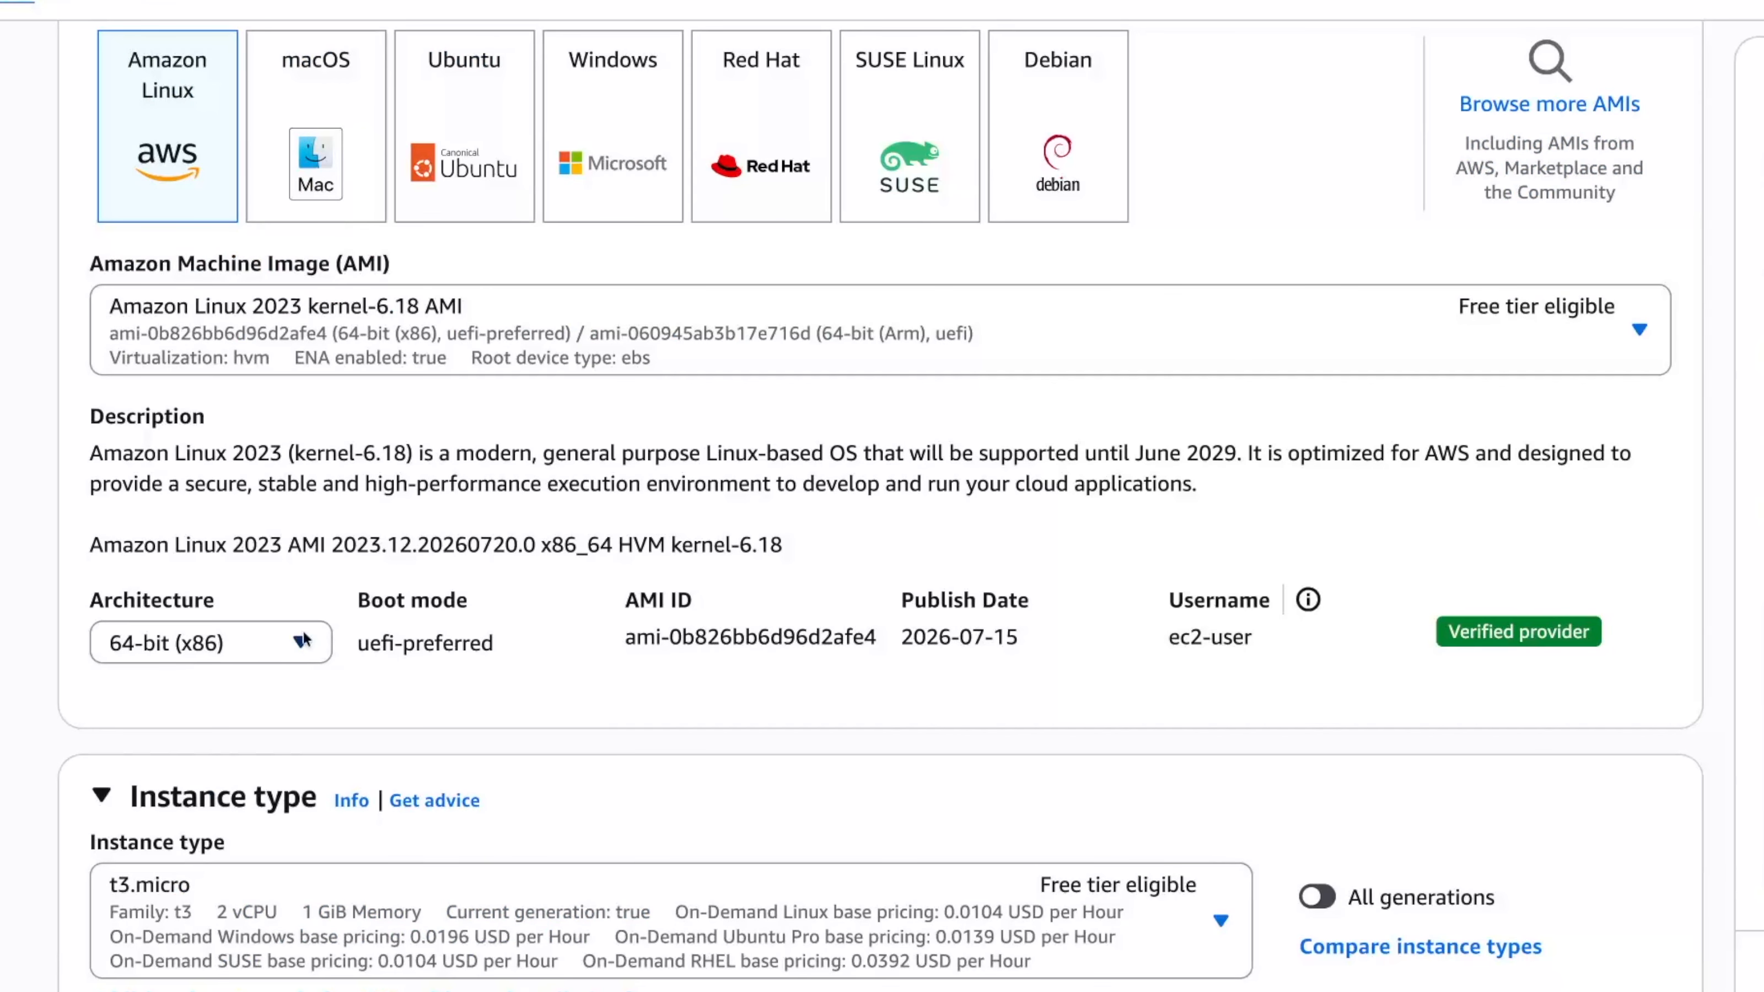
scroll(299, 640, down, 4)
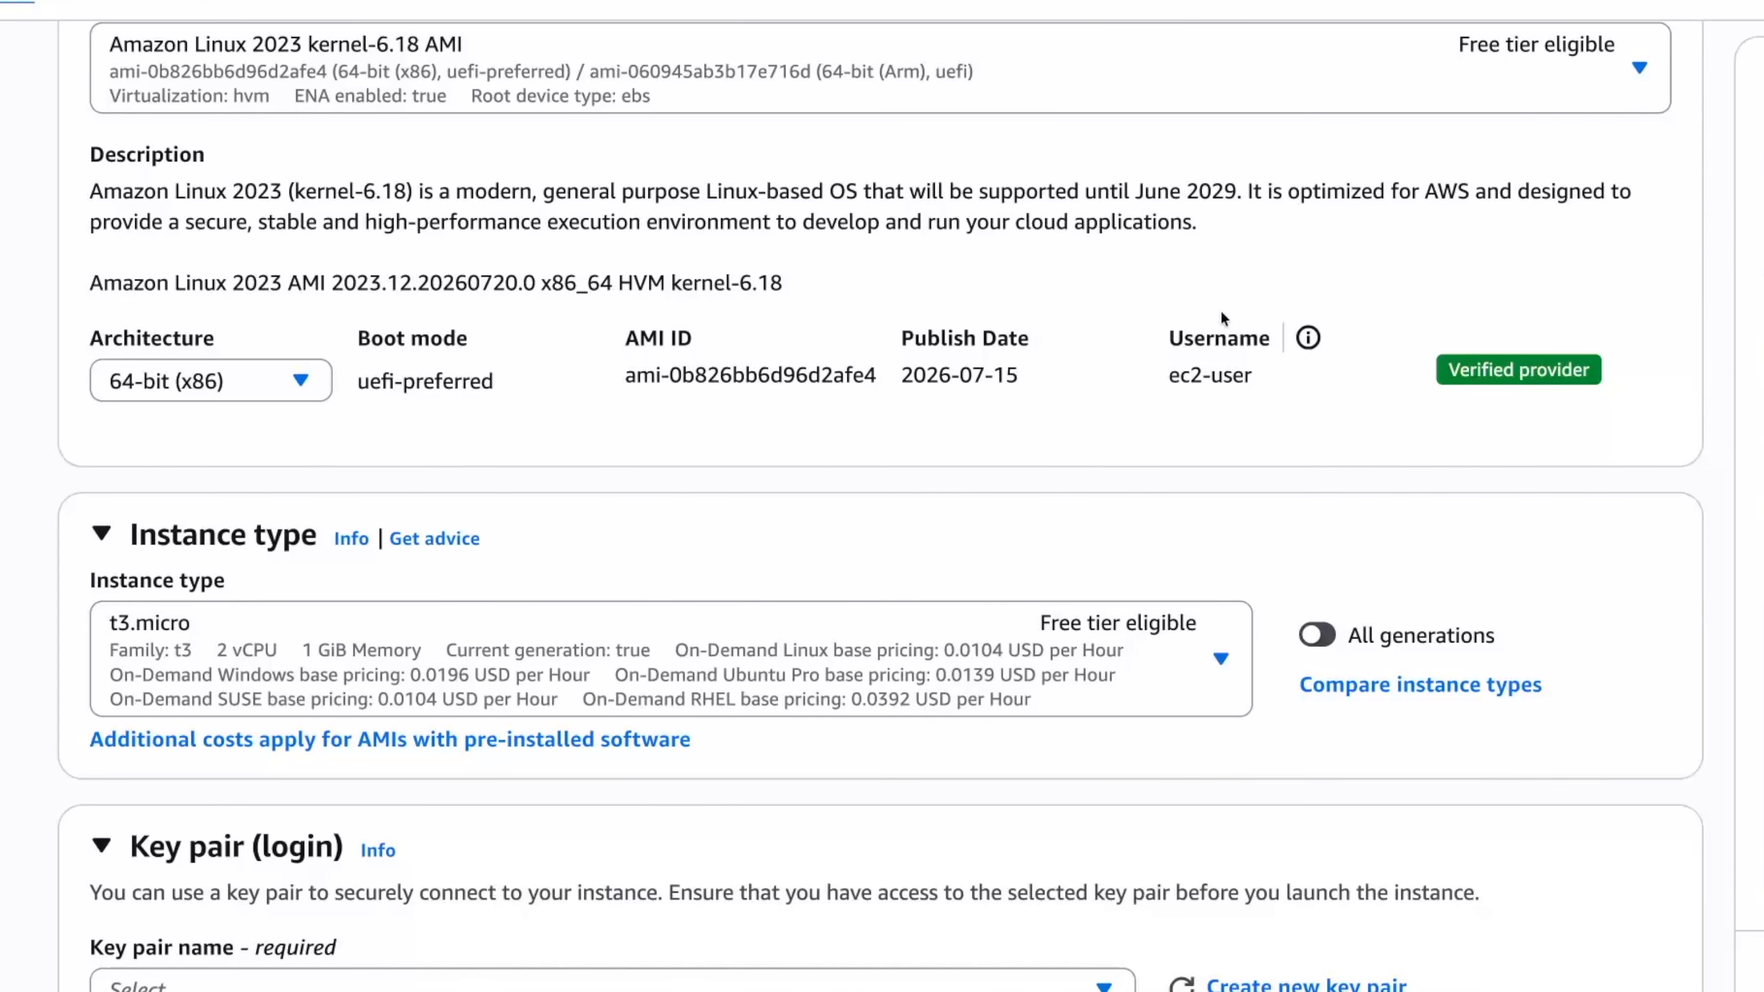
double_click(1185, 346)
click(1168, 376)
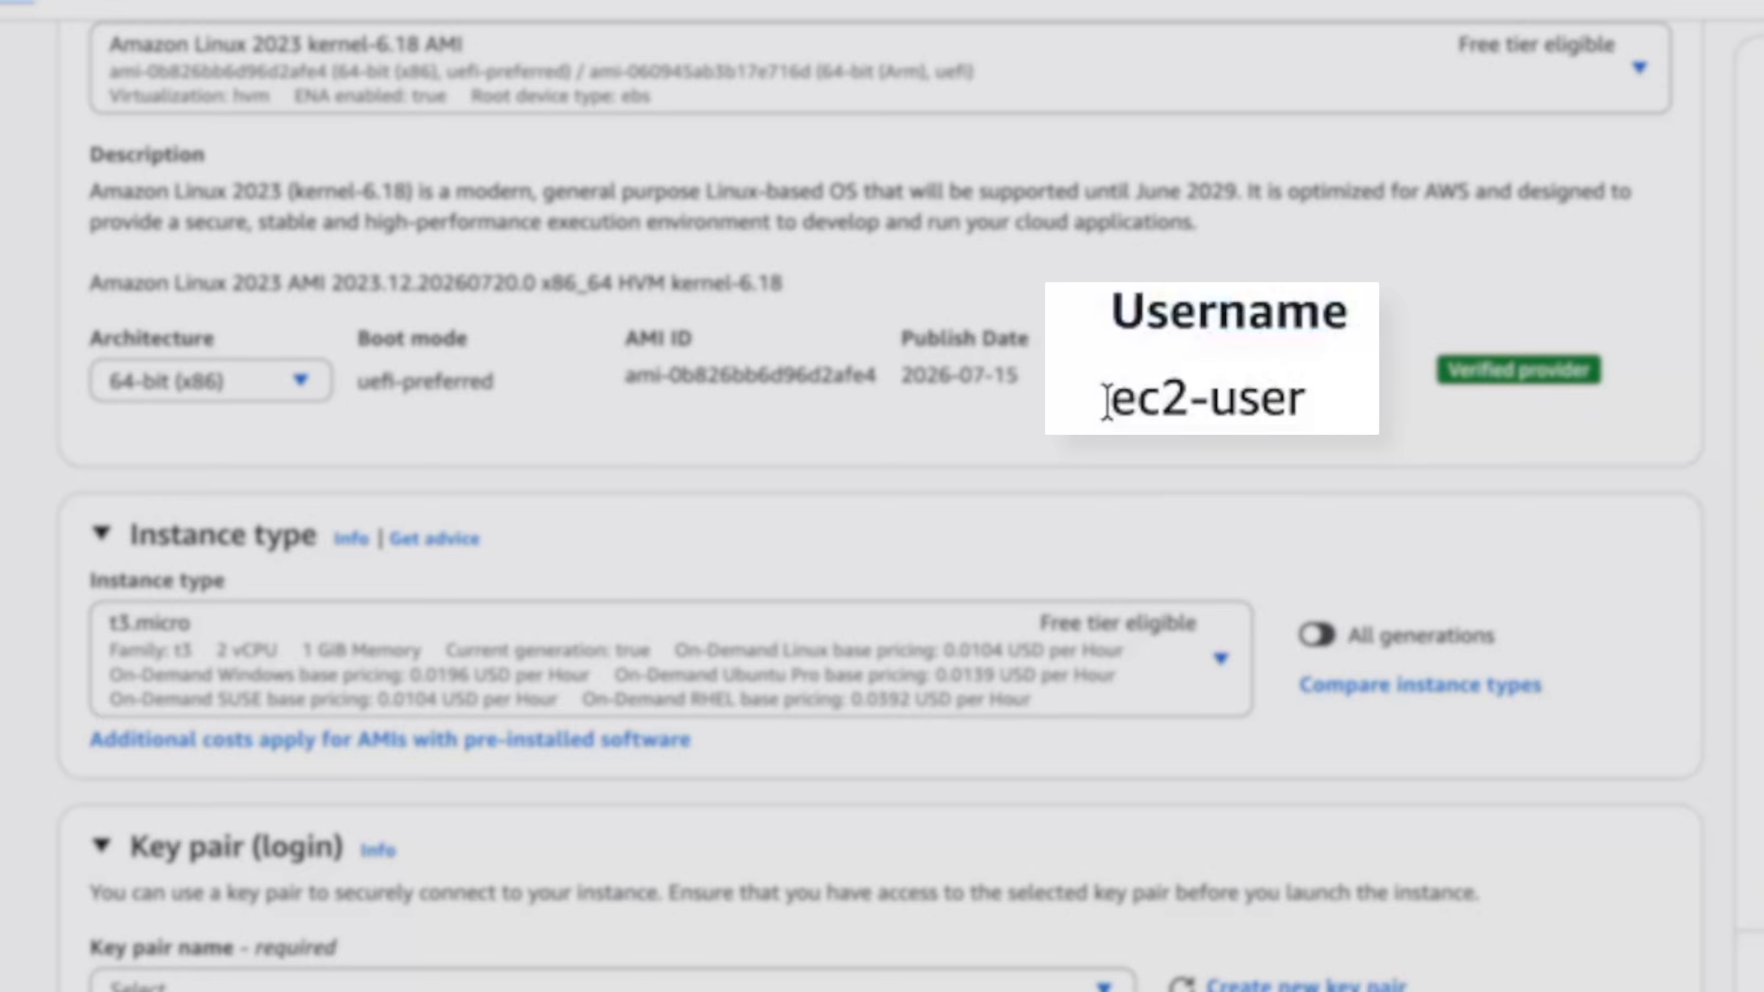
drag(1106, 401, 1365, 419)
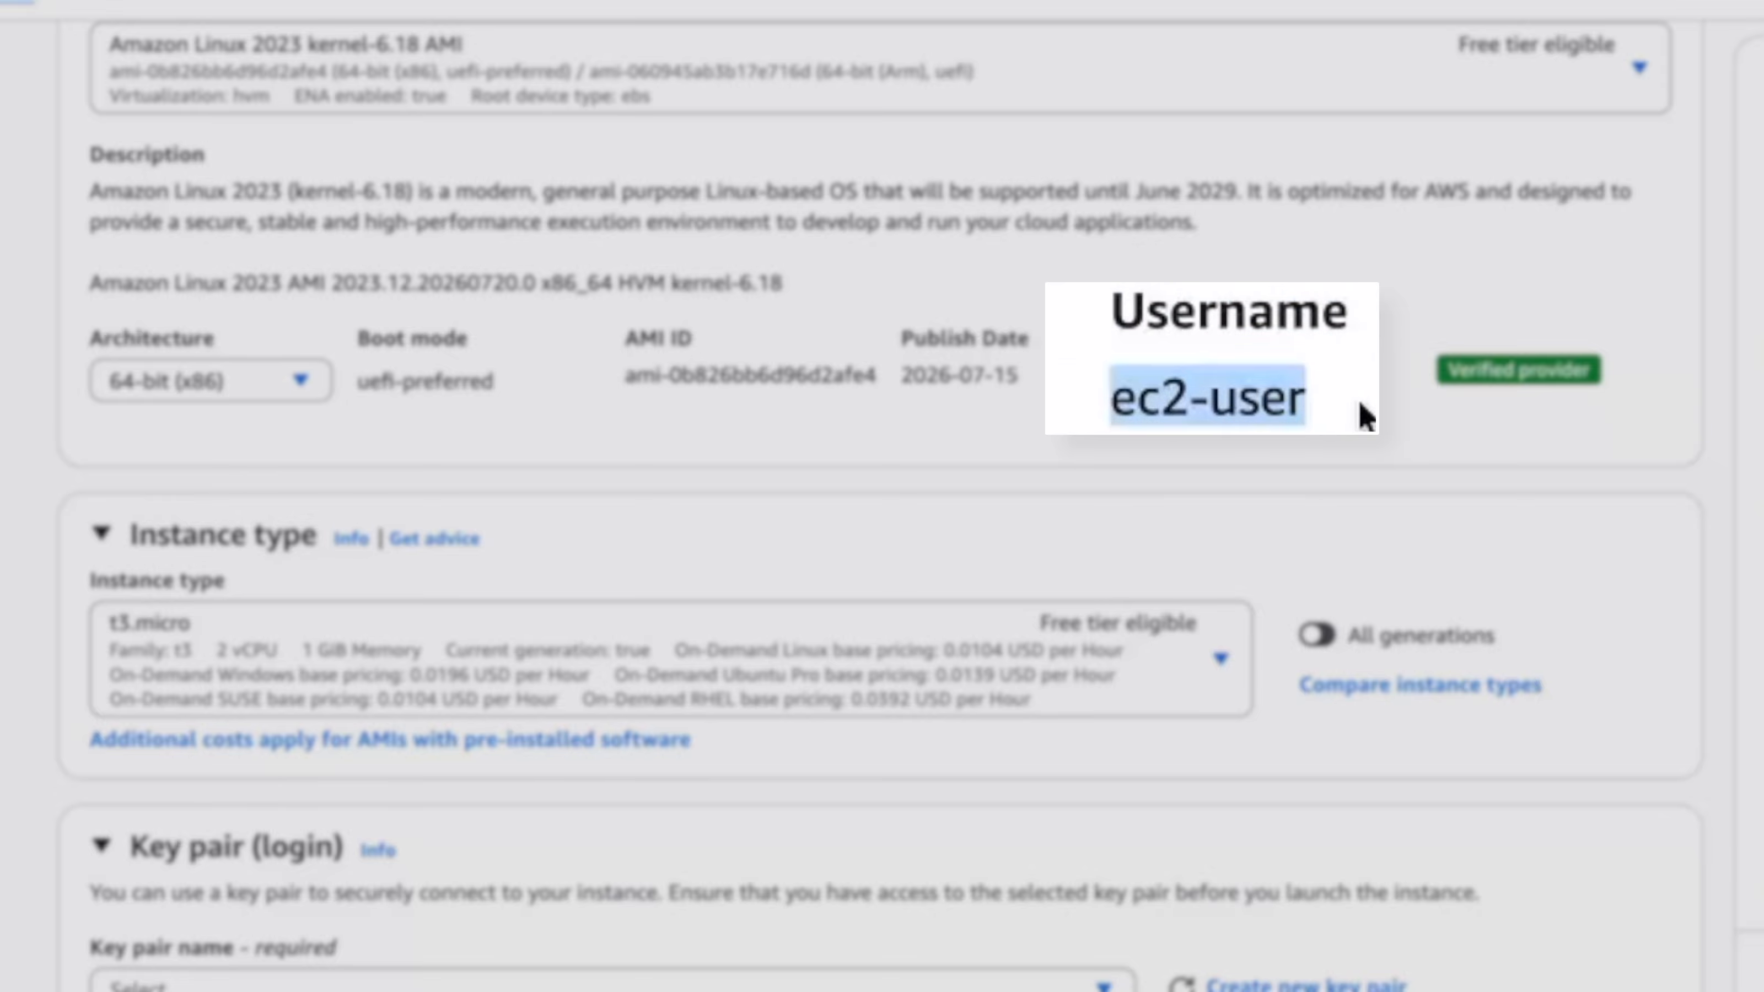
click(1360, 408)
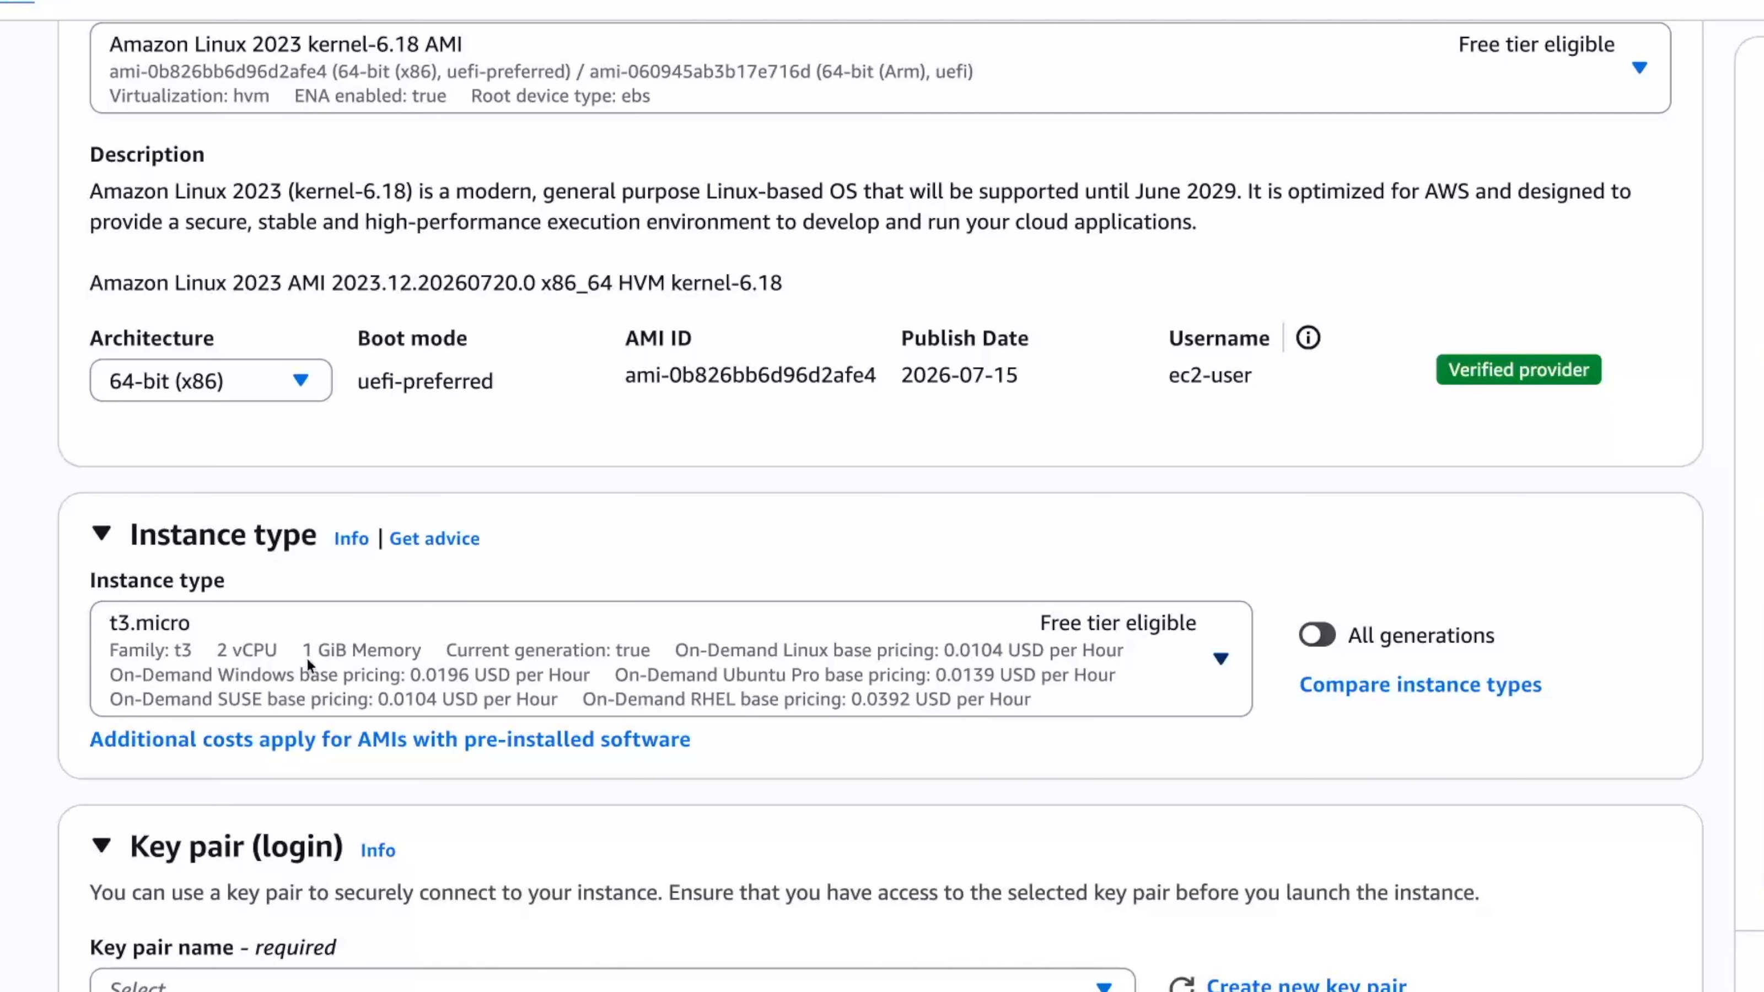
Examine the available instance types with their vCPU, memory and hourly pricing, without choosing another type
scroll(264, 676, down, 2)
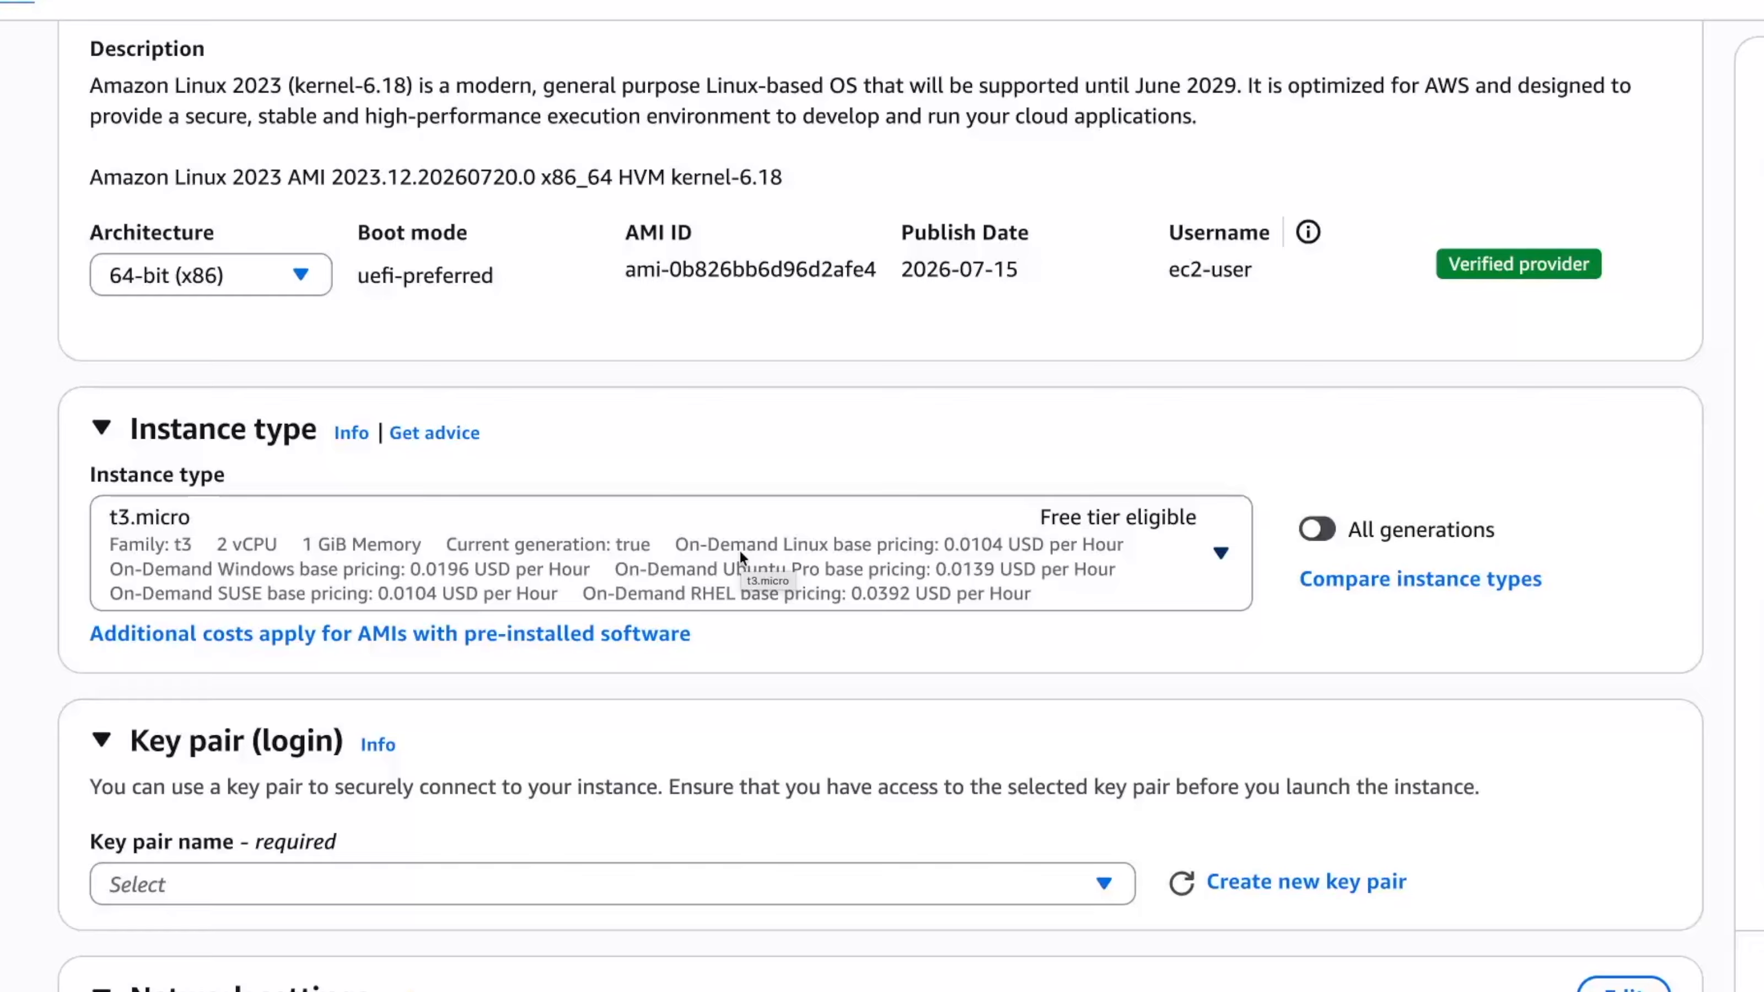
click(1197, 551)
scroll(735, 953, down, 15)
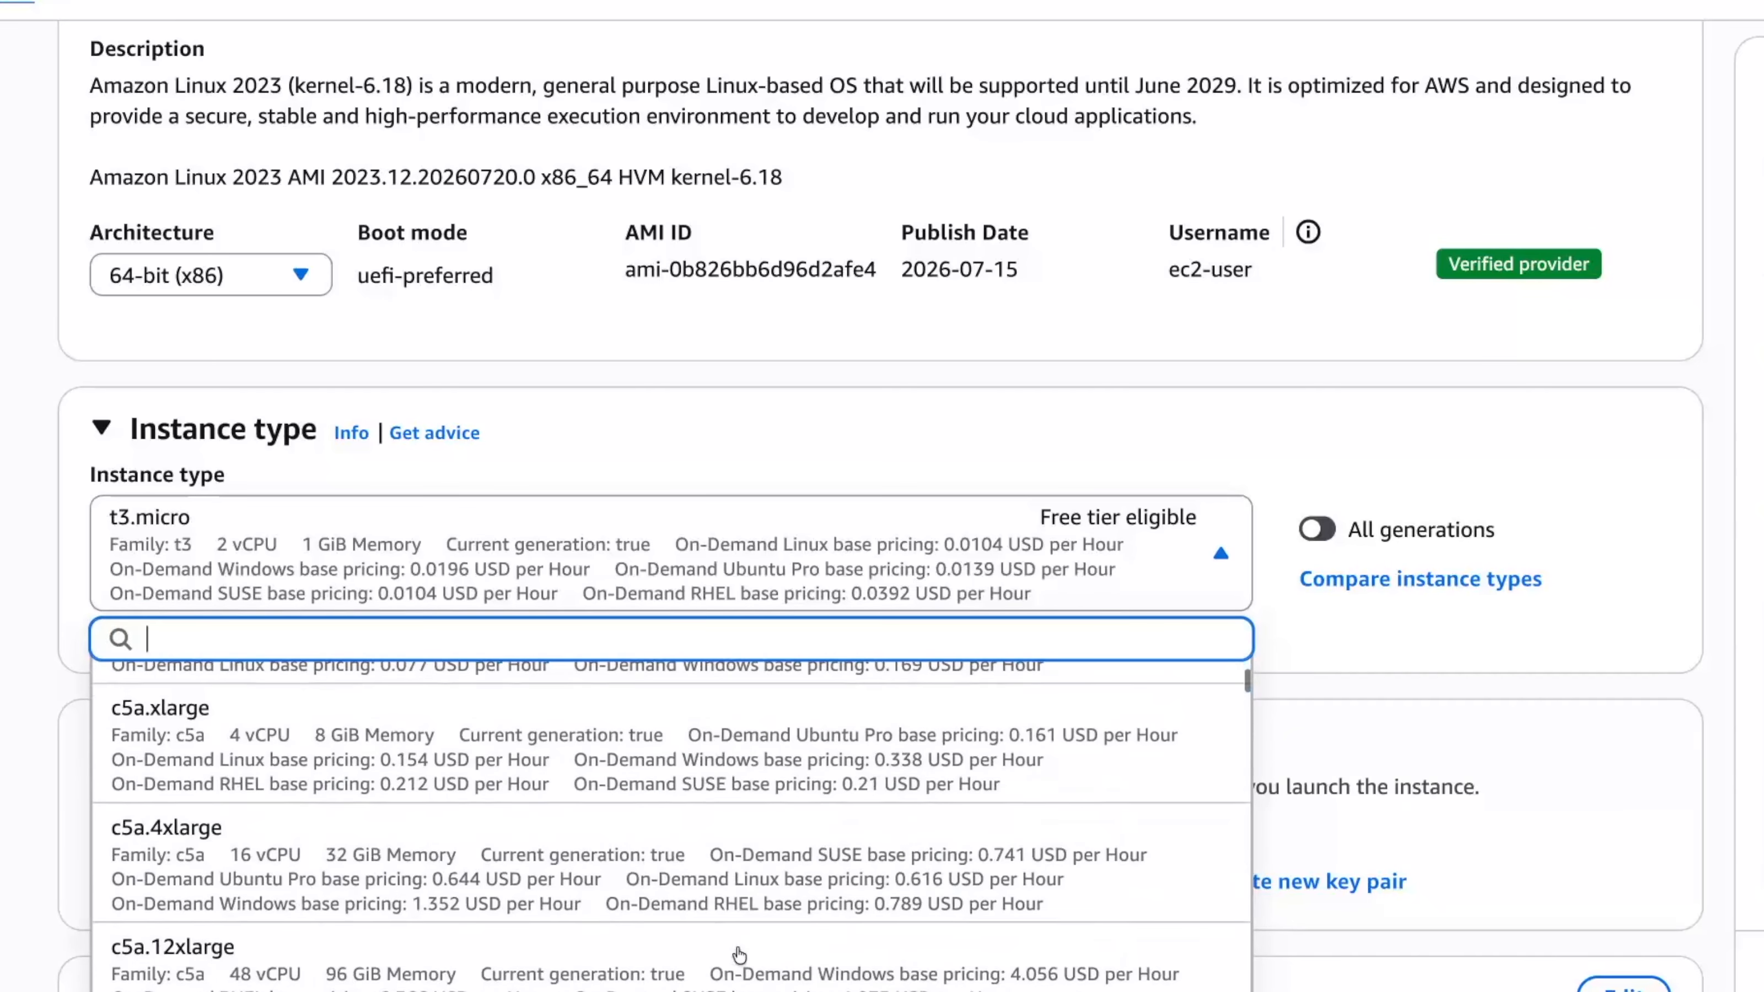
scroll(738, 955, down, 15)
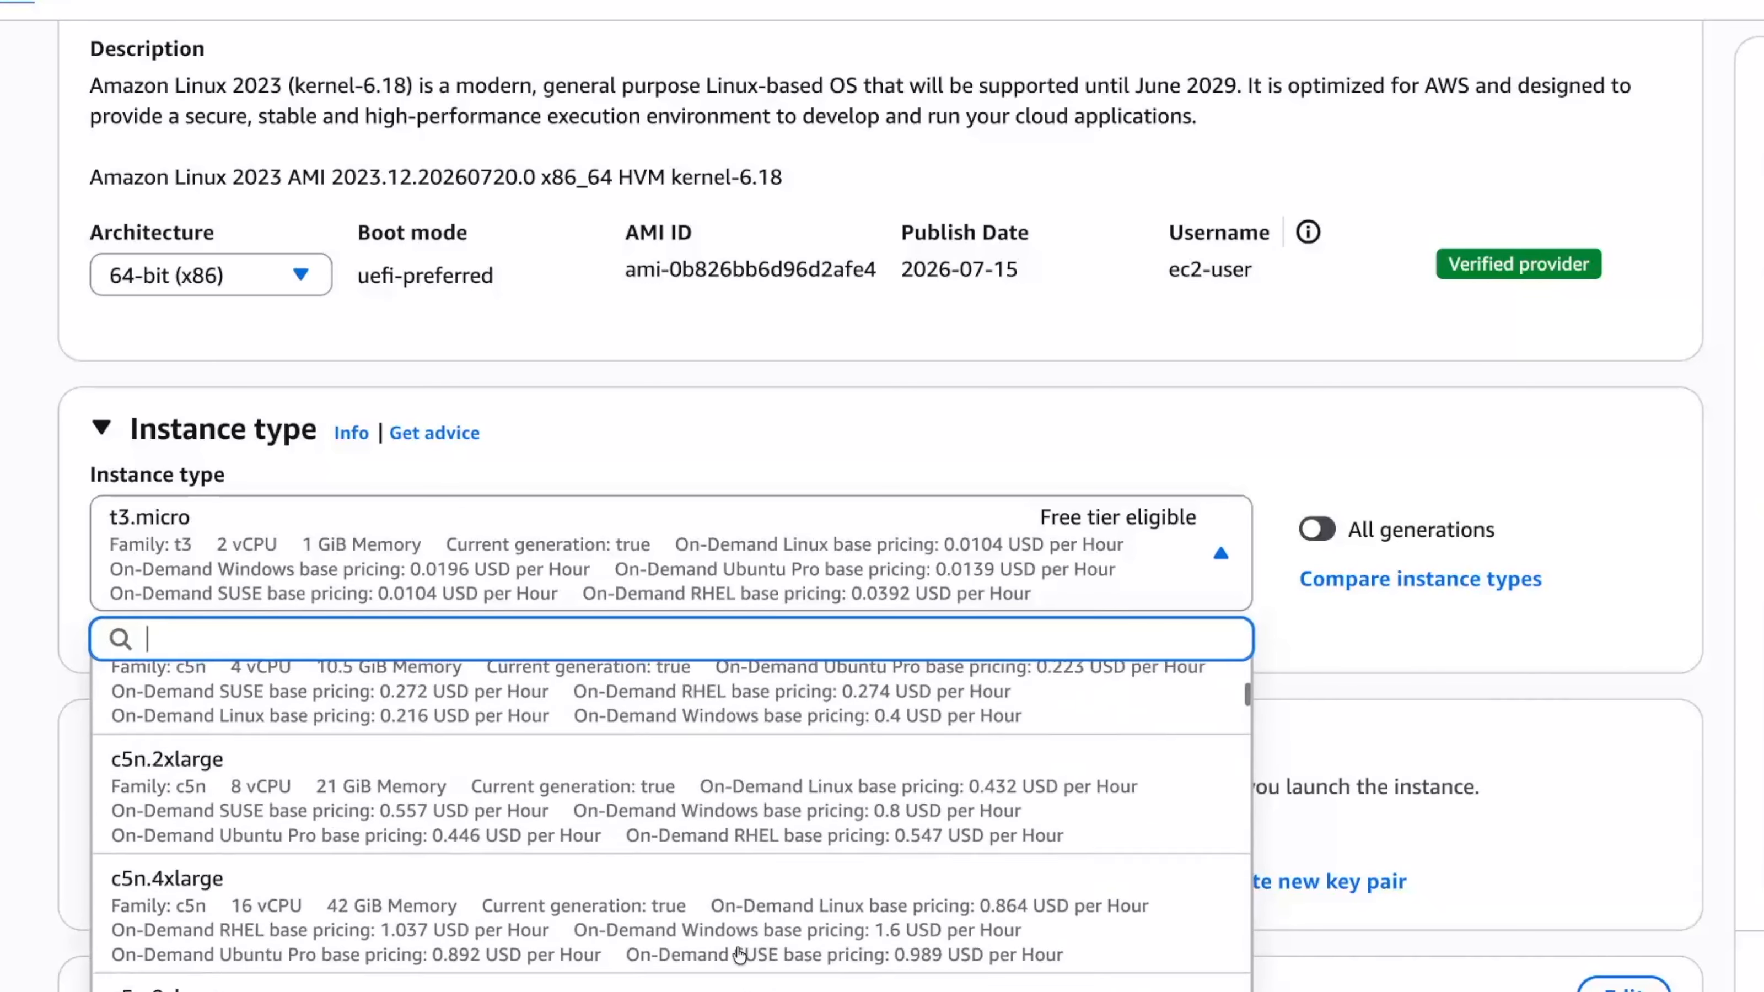
scroll(738, 952, up, 20)
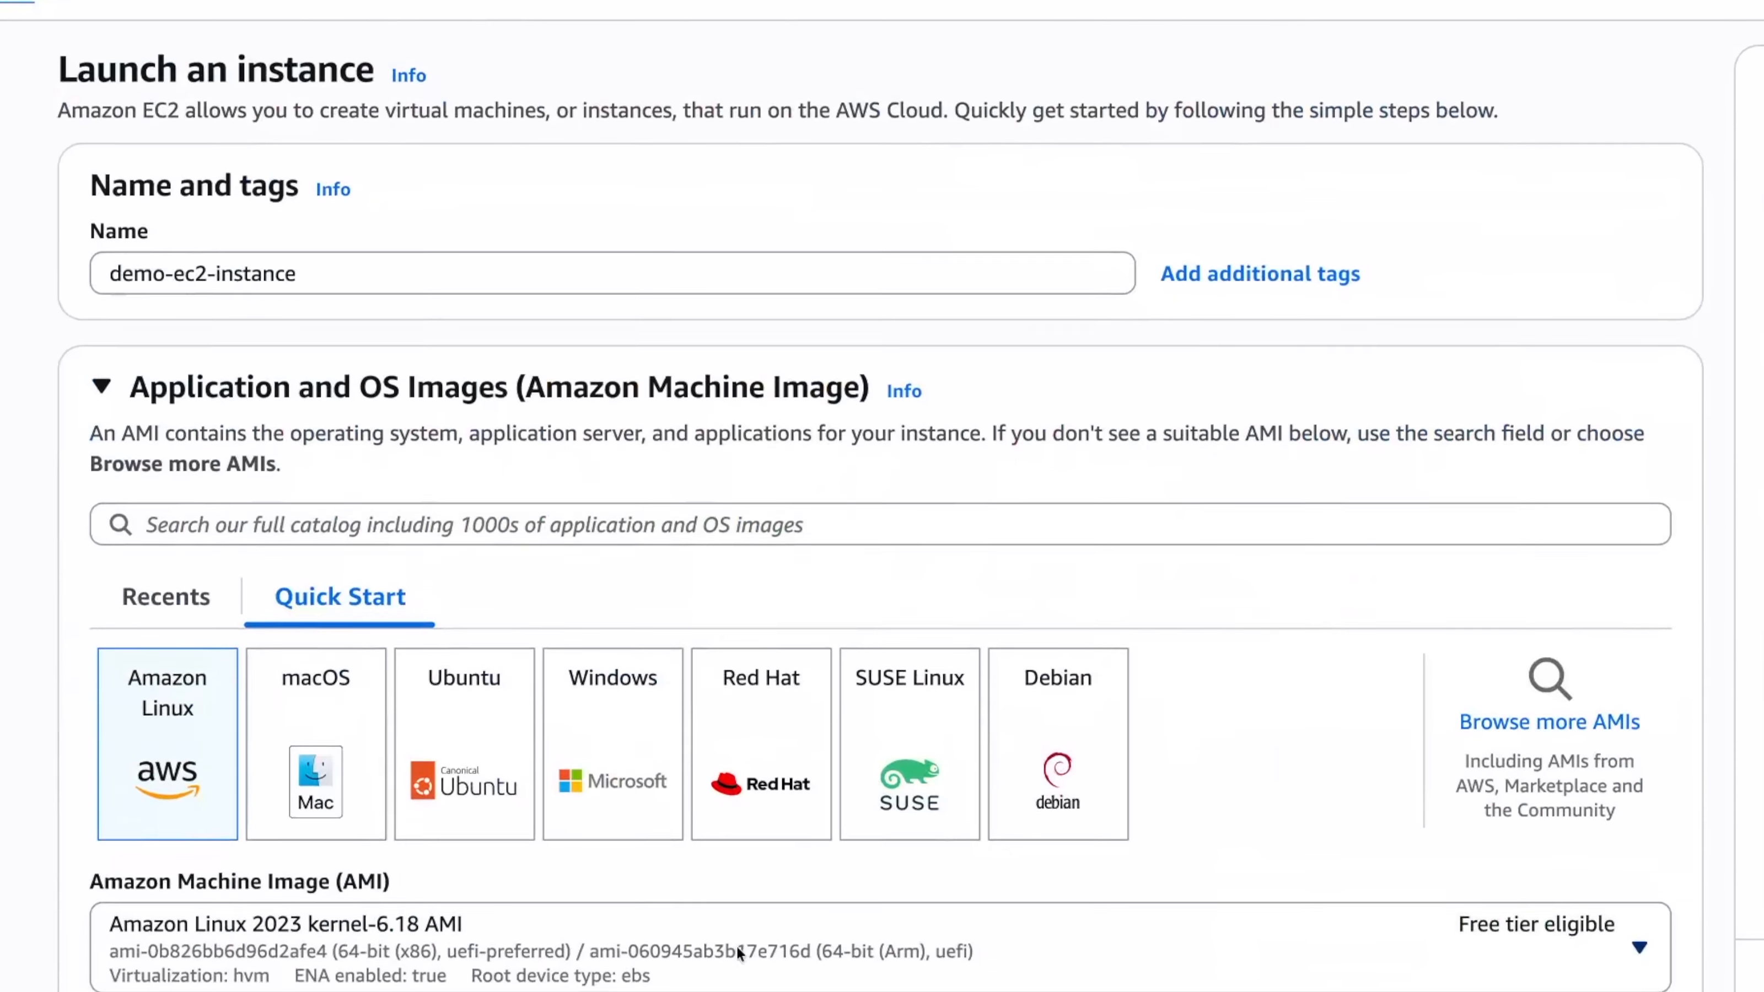
scroll(737, 952, down, 6)
scroll(738, 953, down, 5)
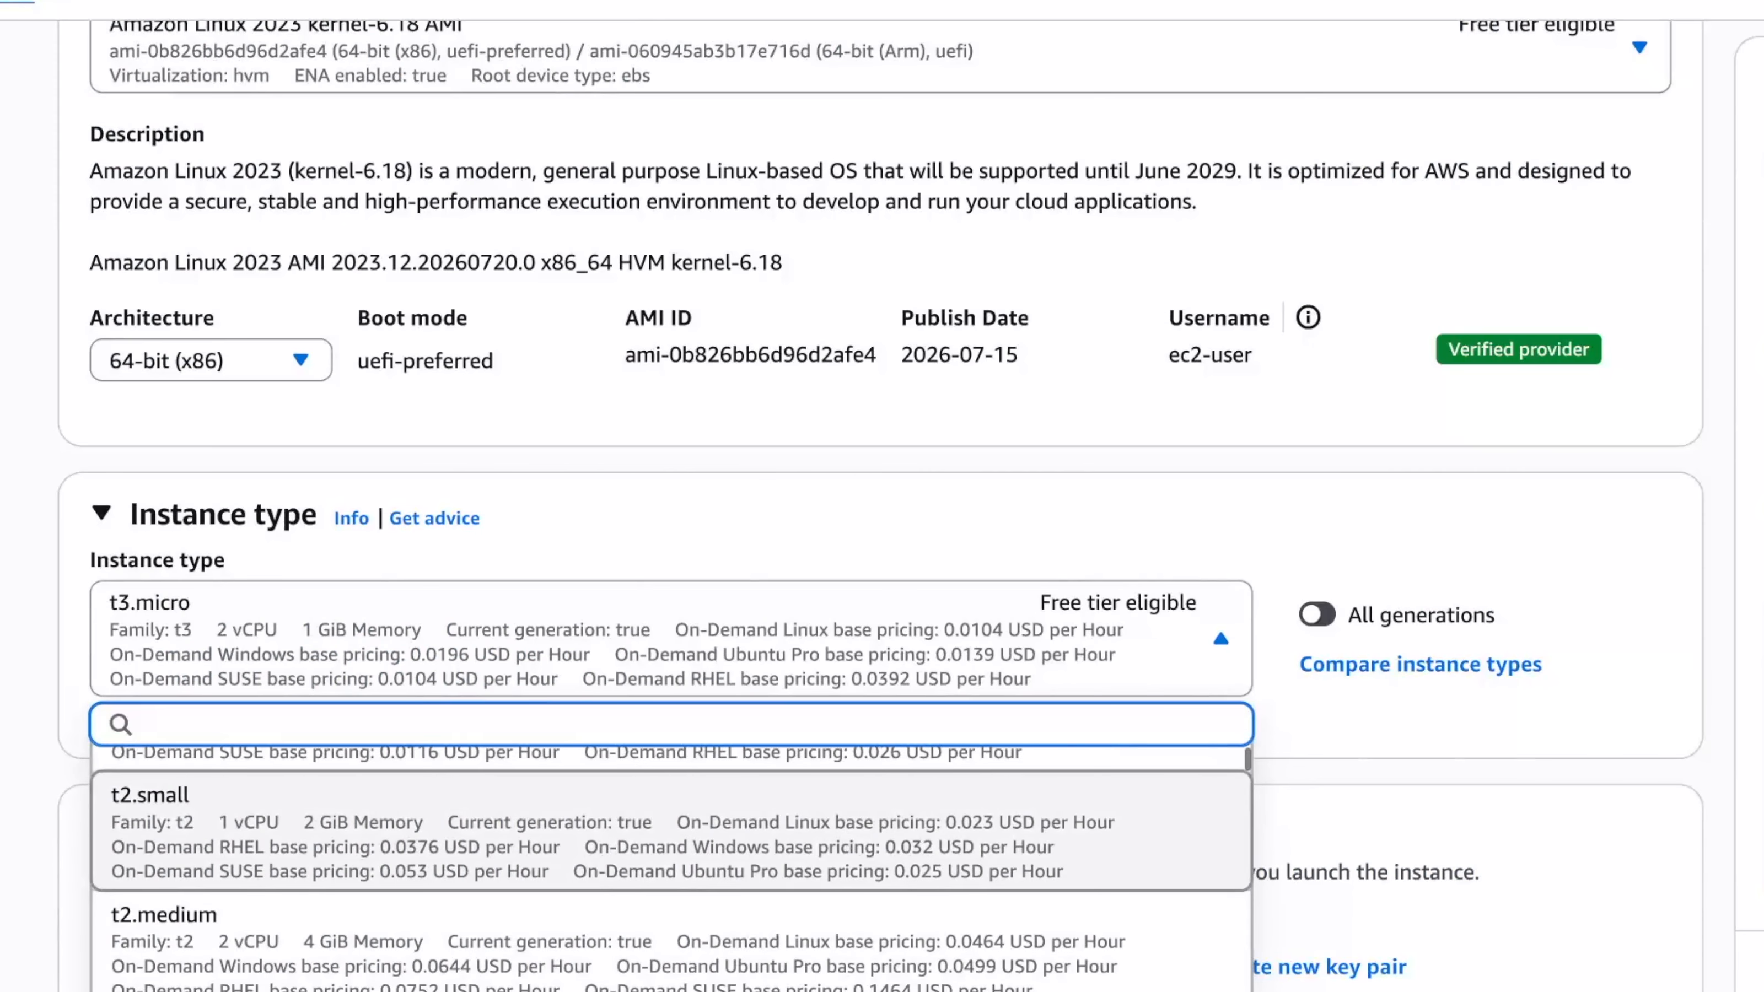
key(Escape)
scroll(724, 766, down, 3)
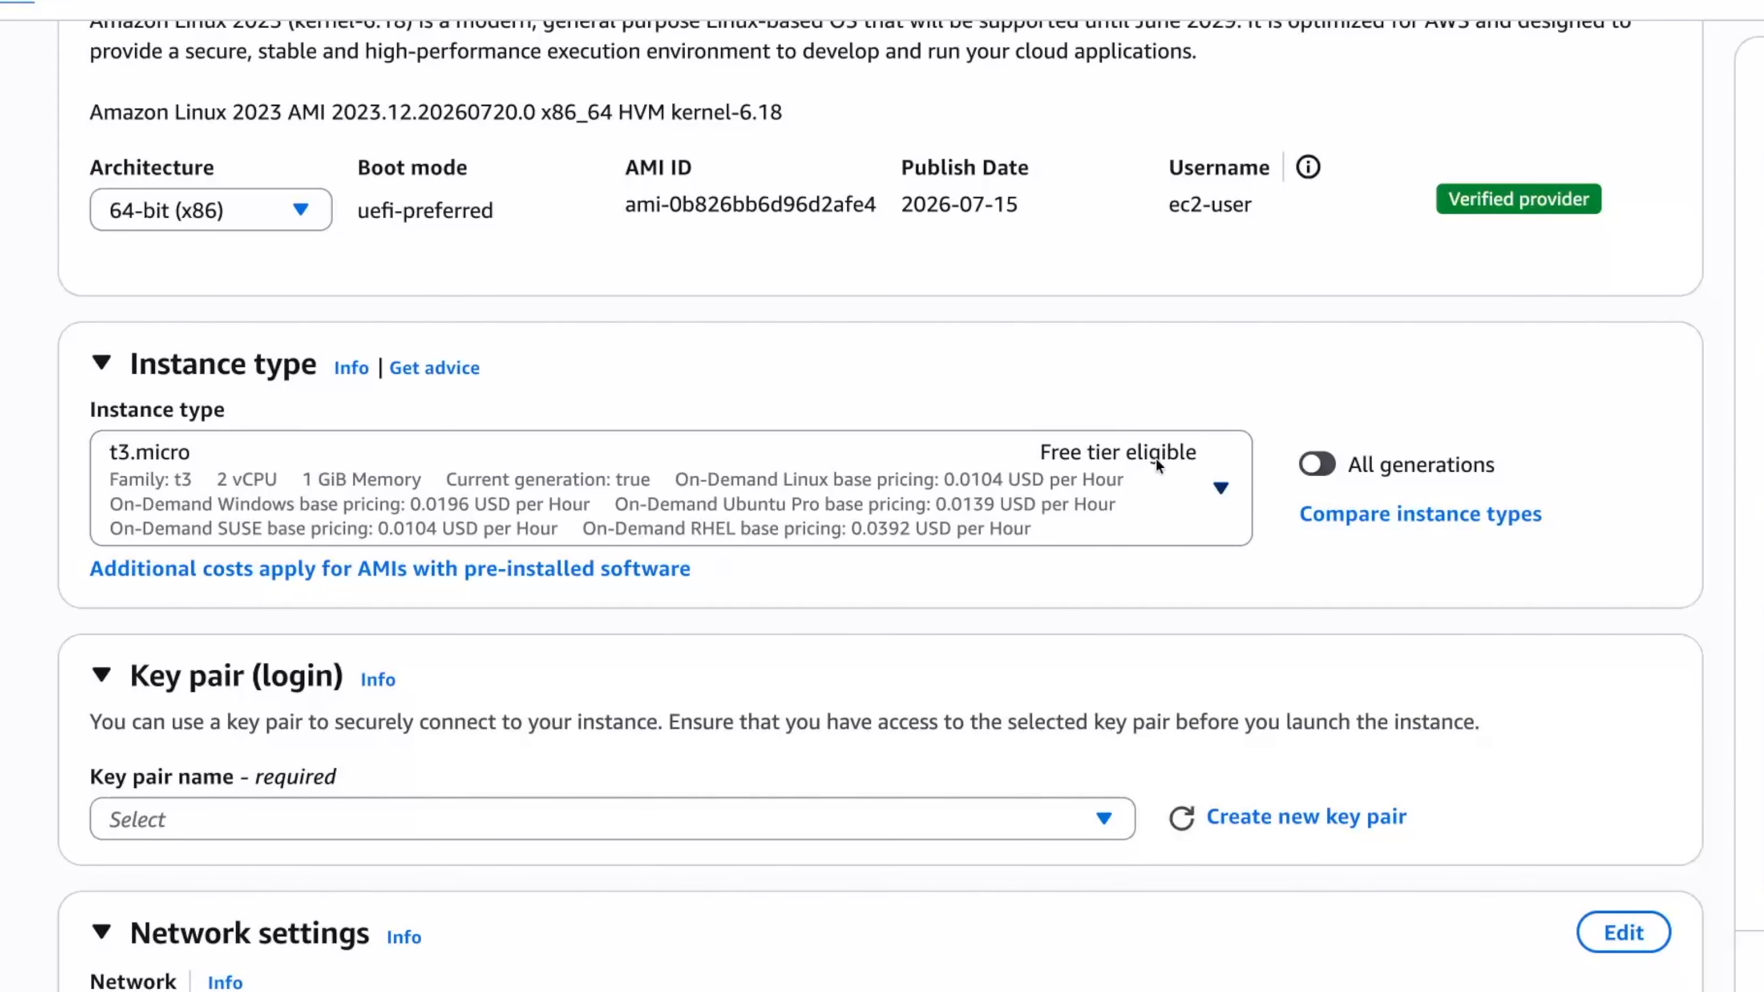
Create and download an RSA key pair named demo-key-pair-ec2 in .pem format for logging in to the instance
scroll(724, 766, down, 1)
scroll(724, 766, down, 3)
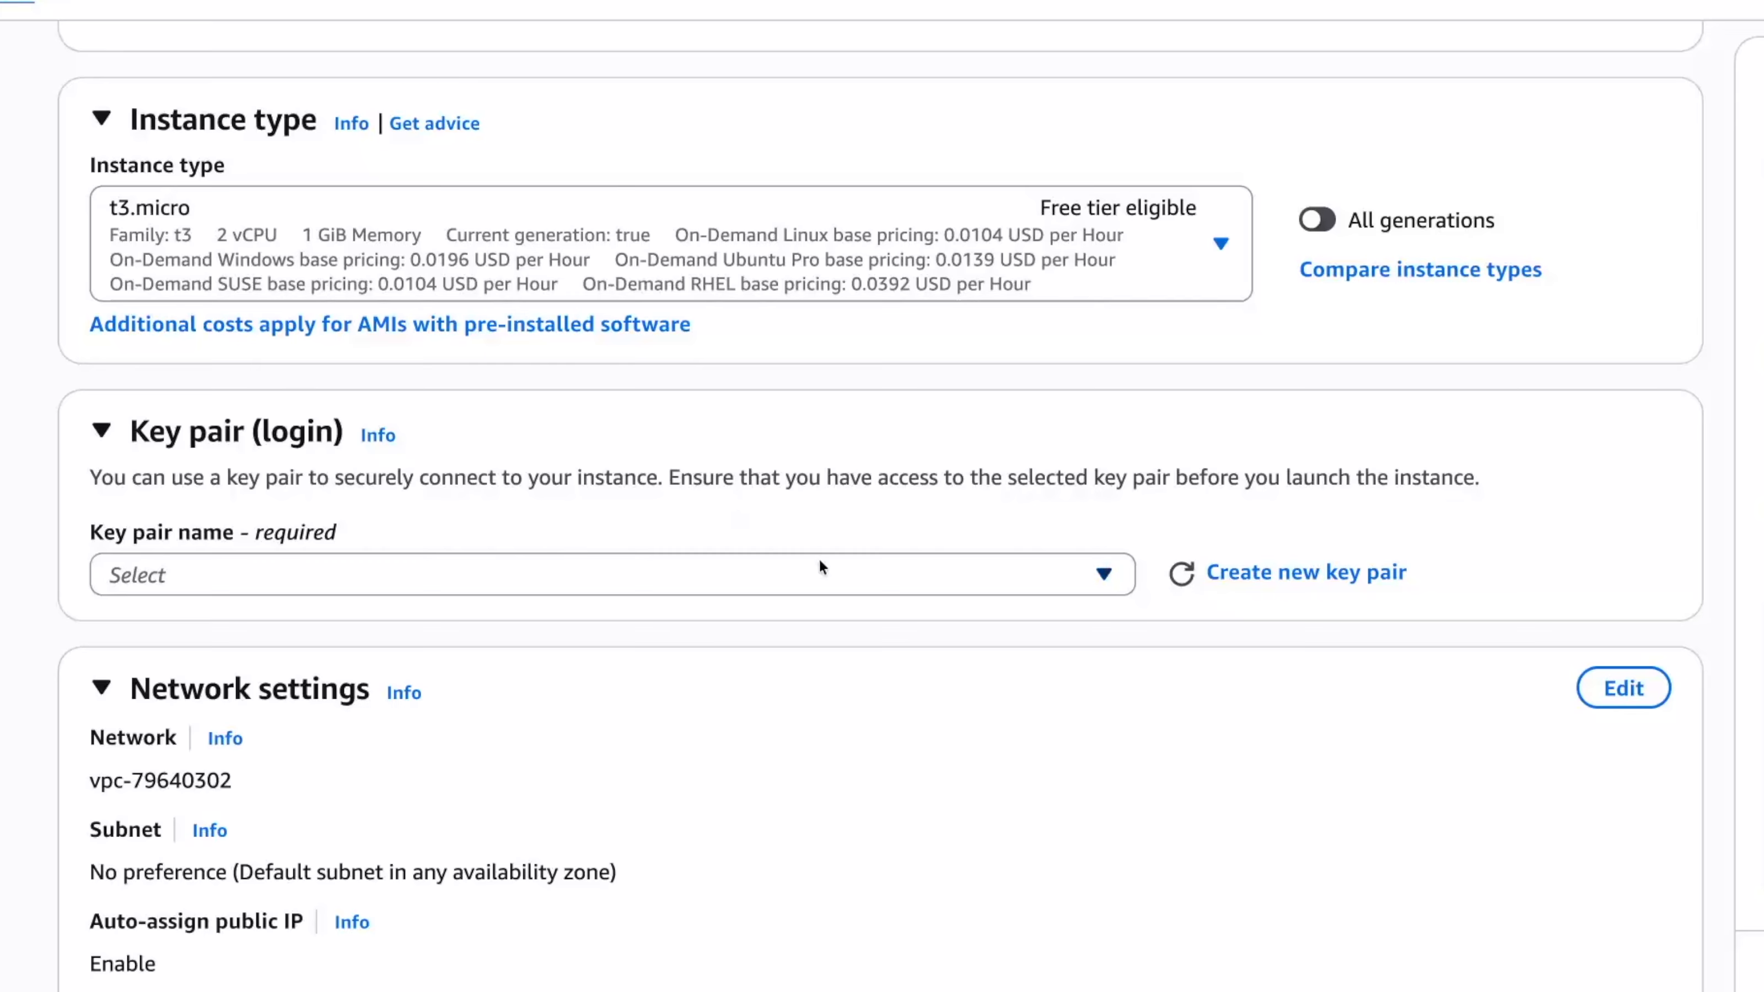
click(853, 575)
click(854, 576)
click(1261, 579)
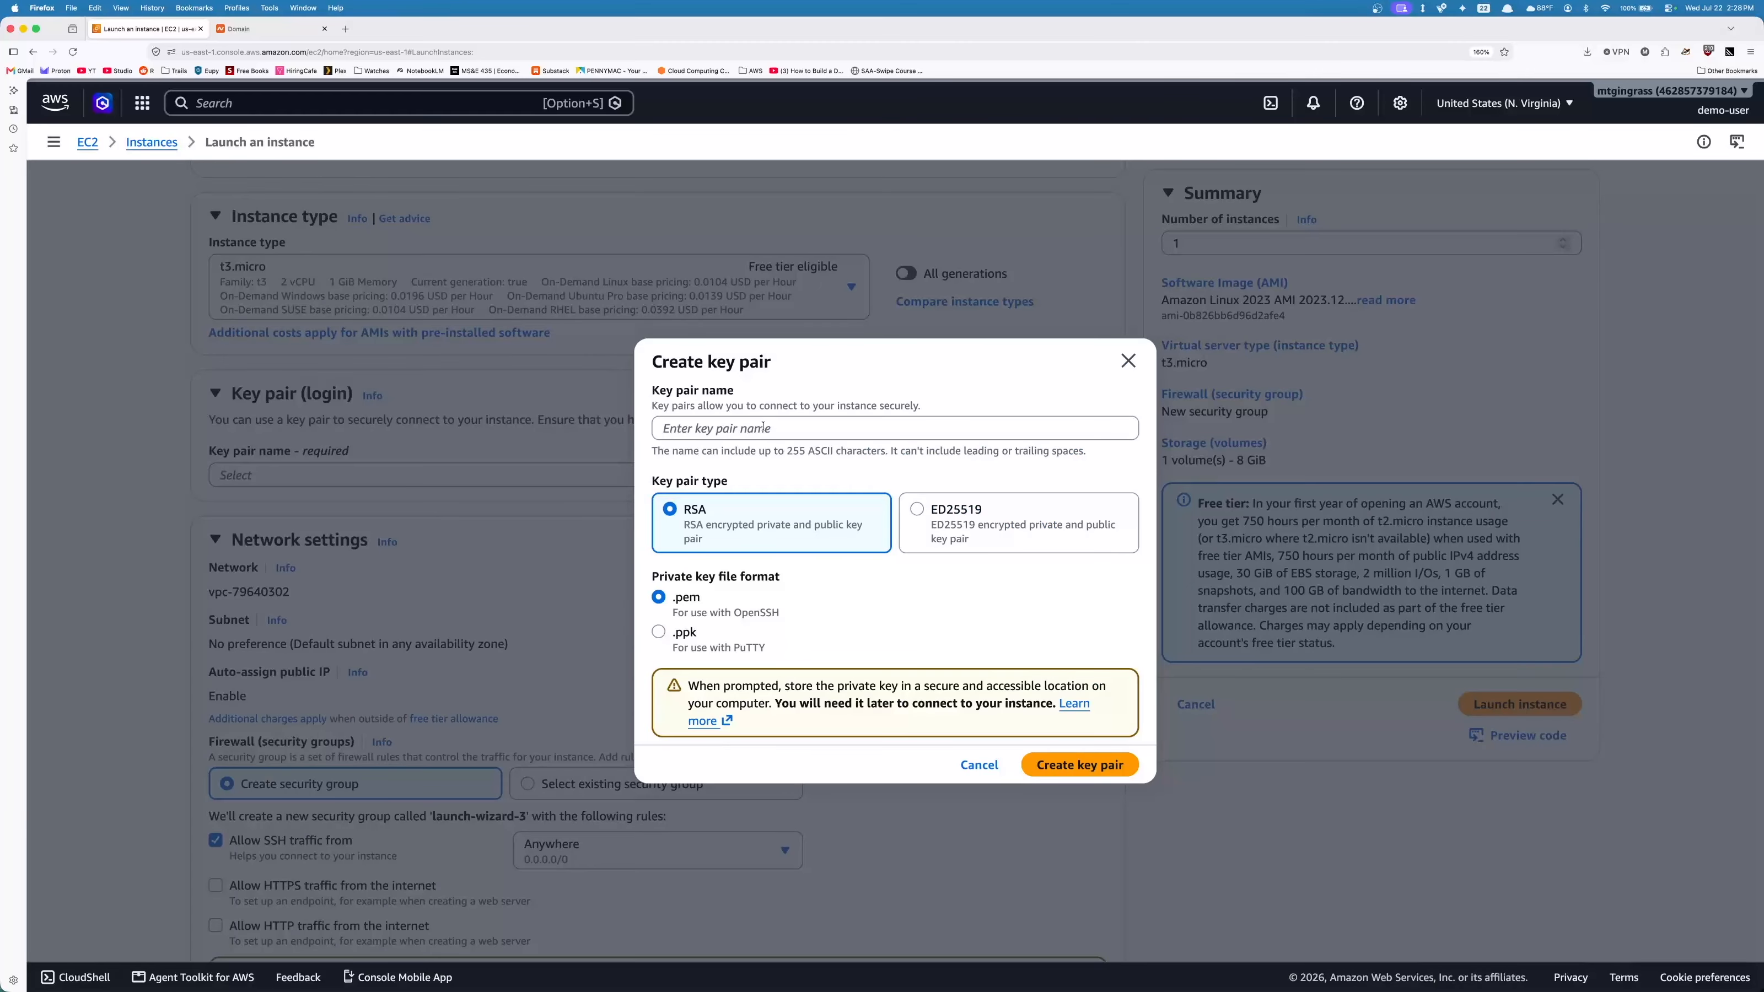
click(761, 426)
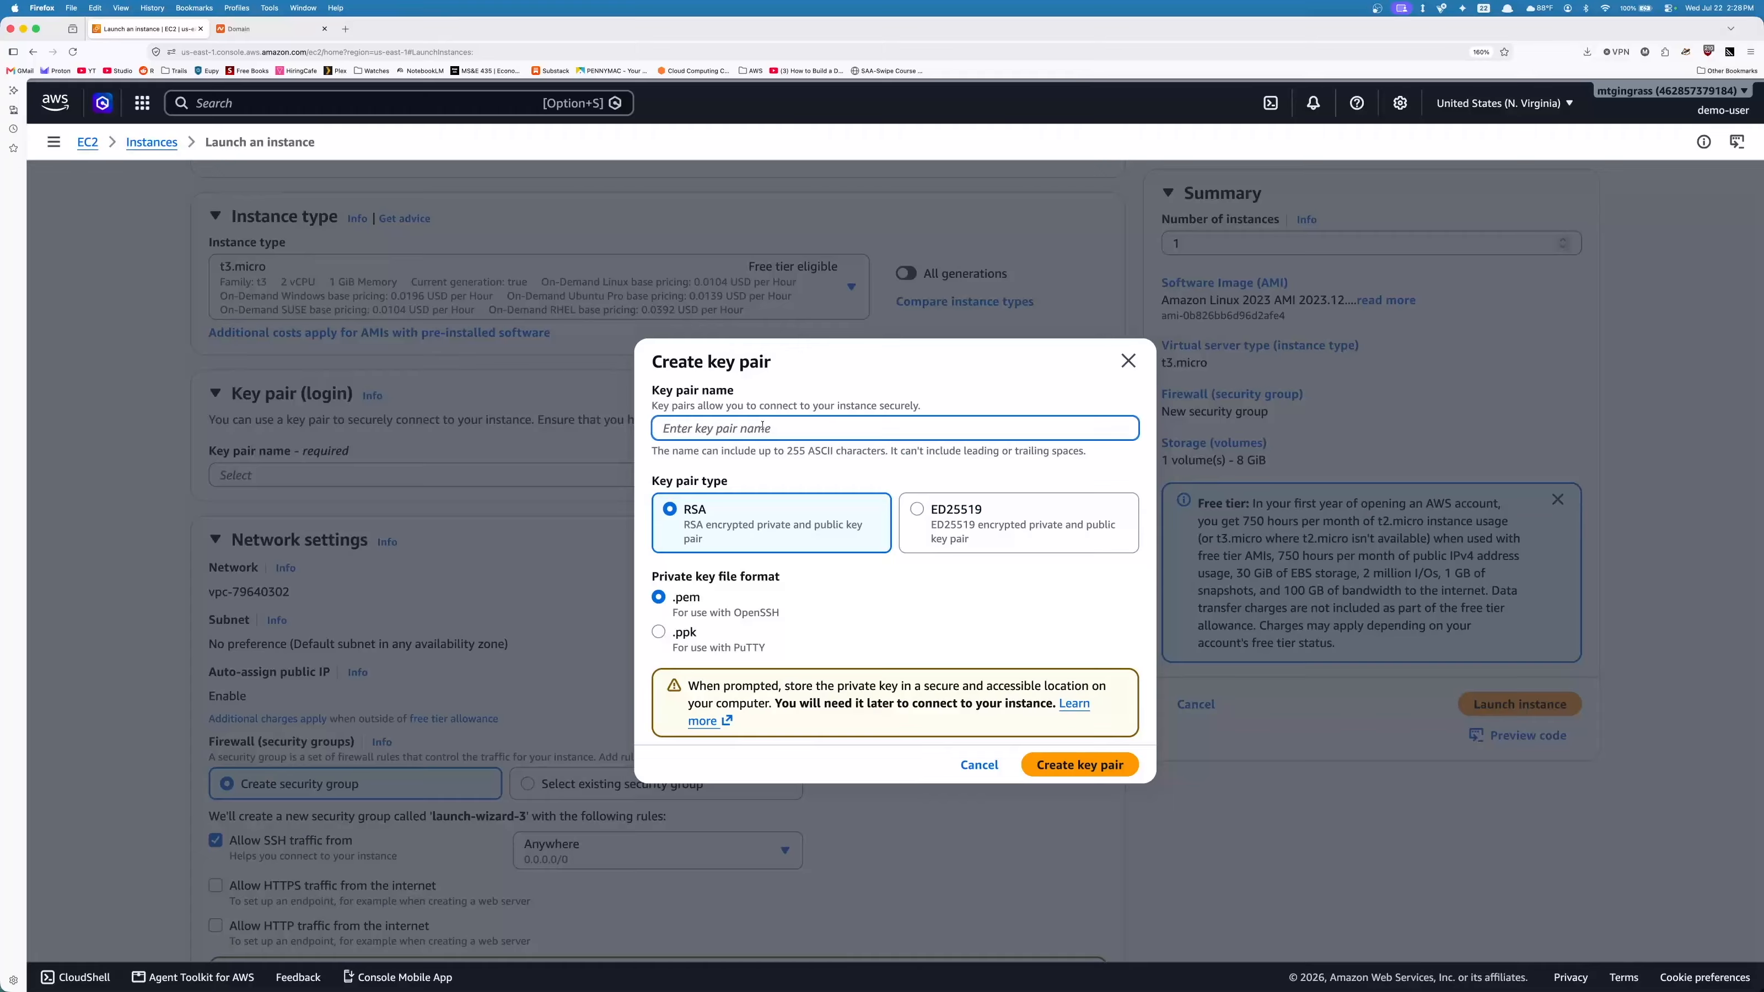
text(demo-key)
text(-pair-)
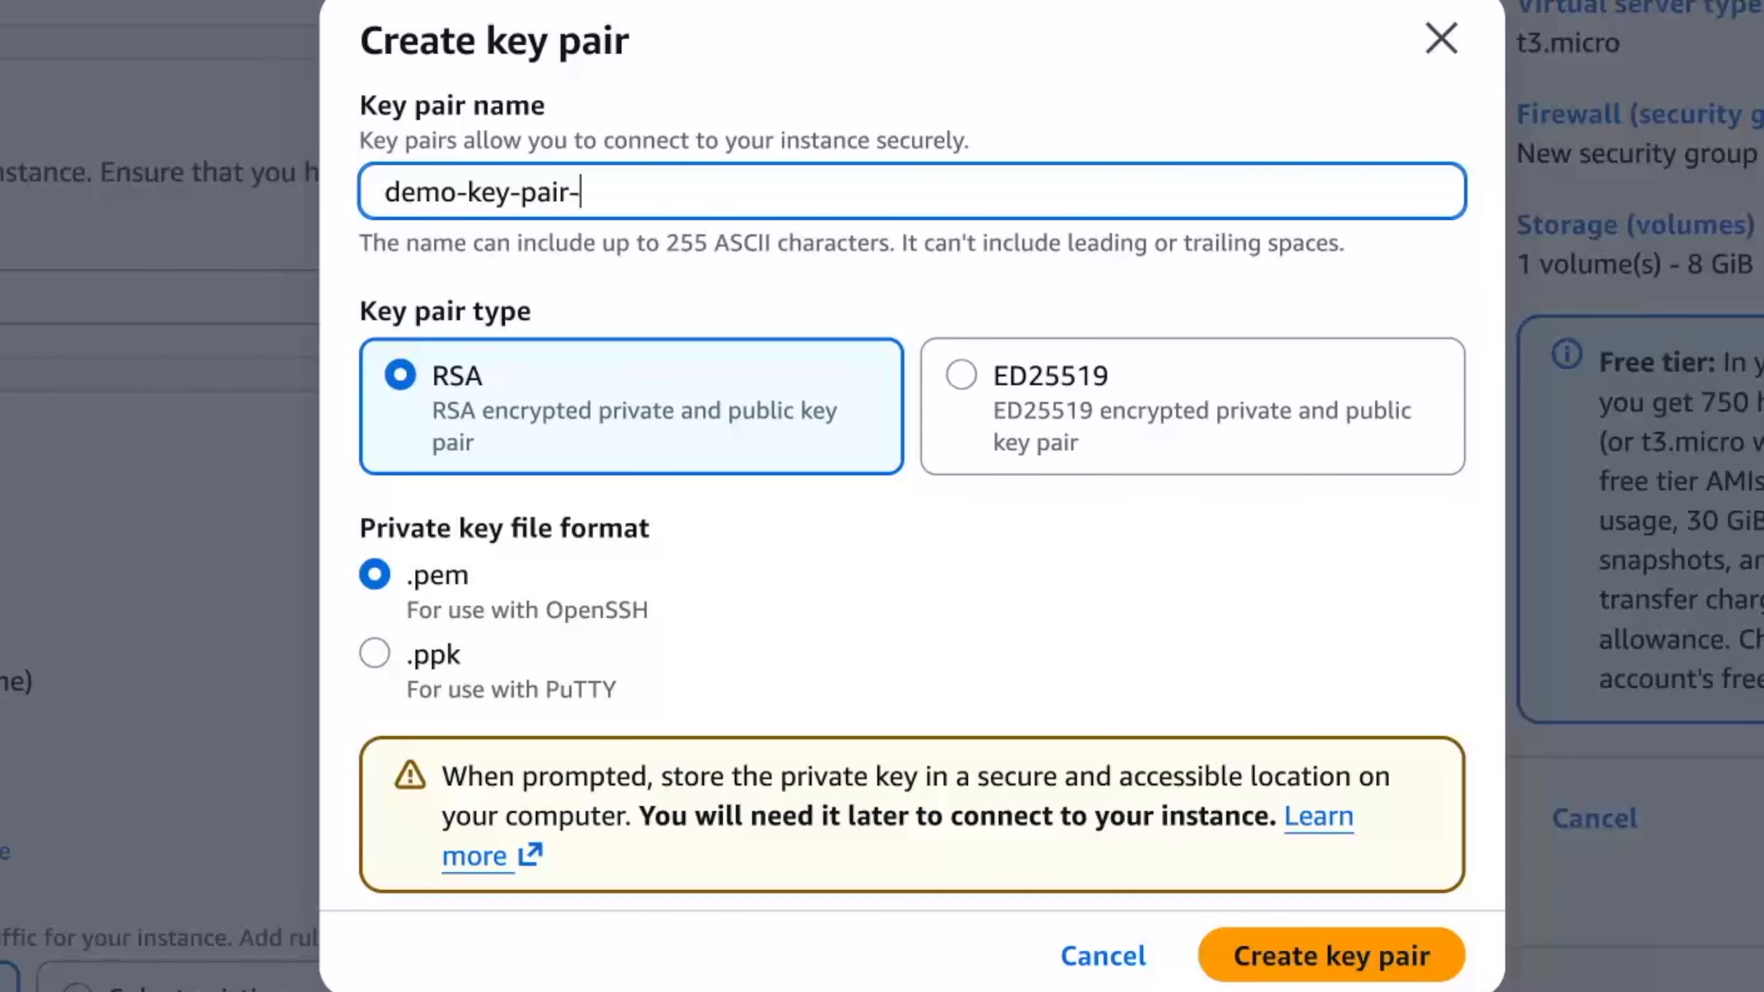
text(ec2)
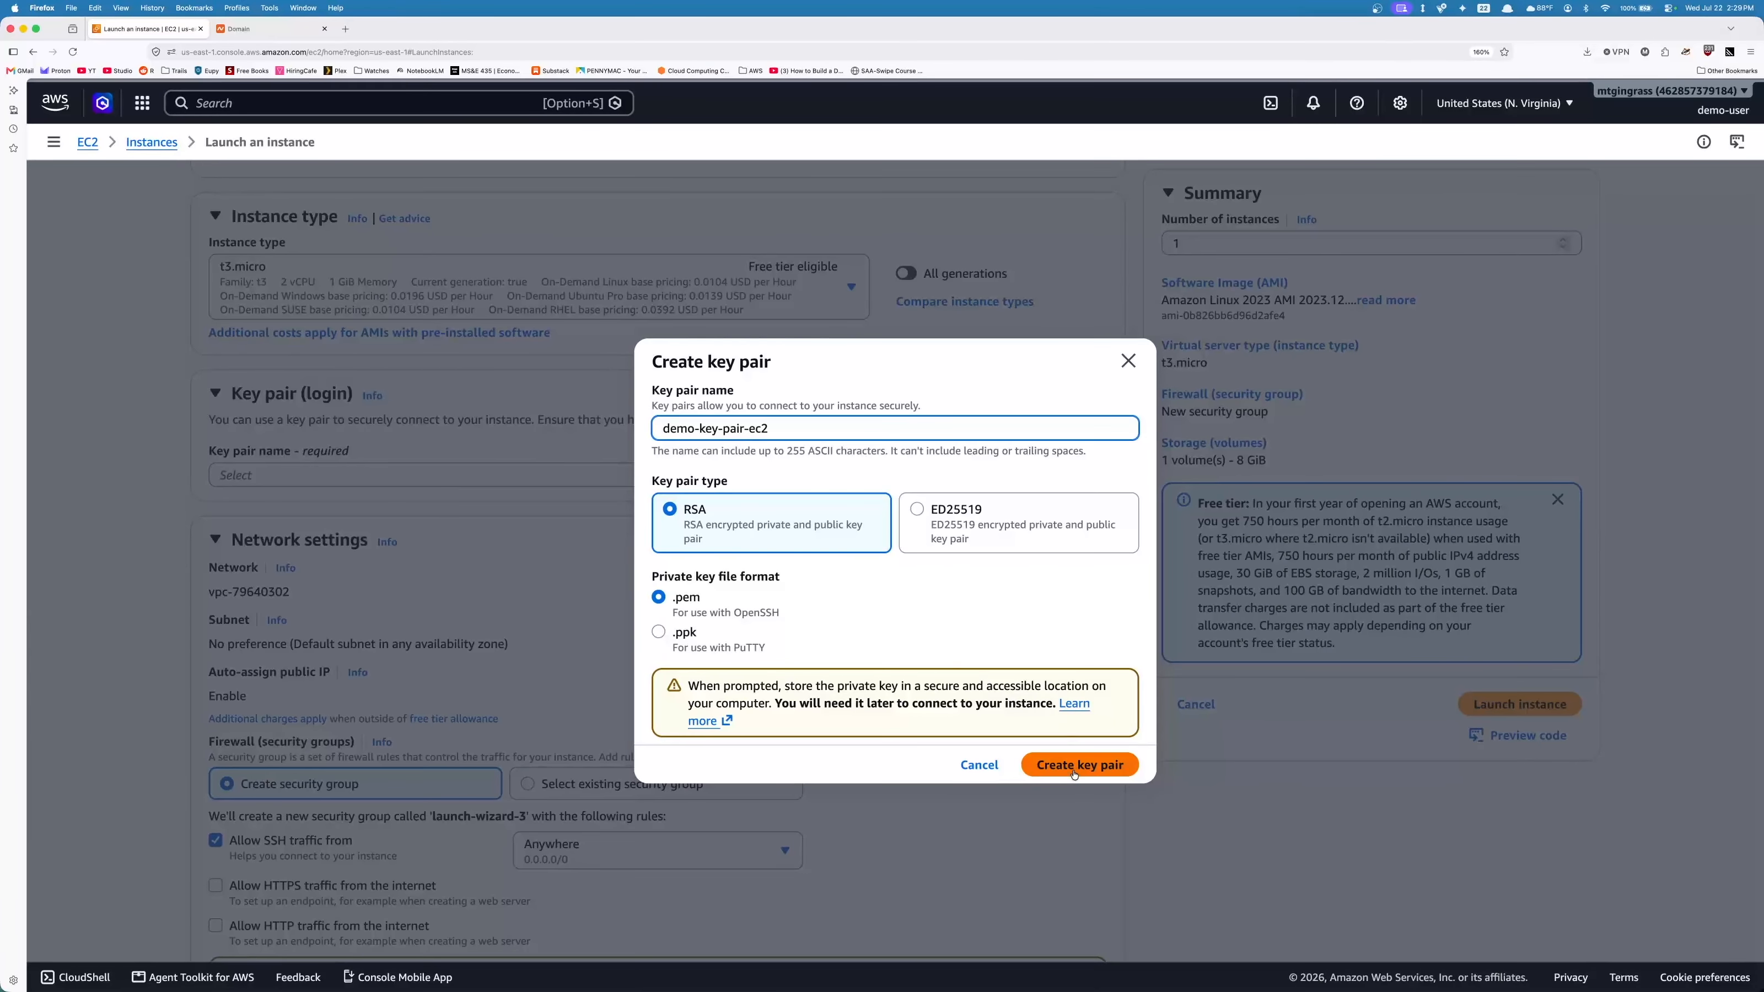
click(1074, 766)
click(1074, 771)
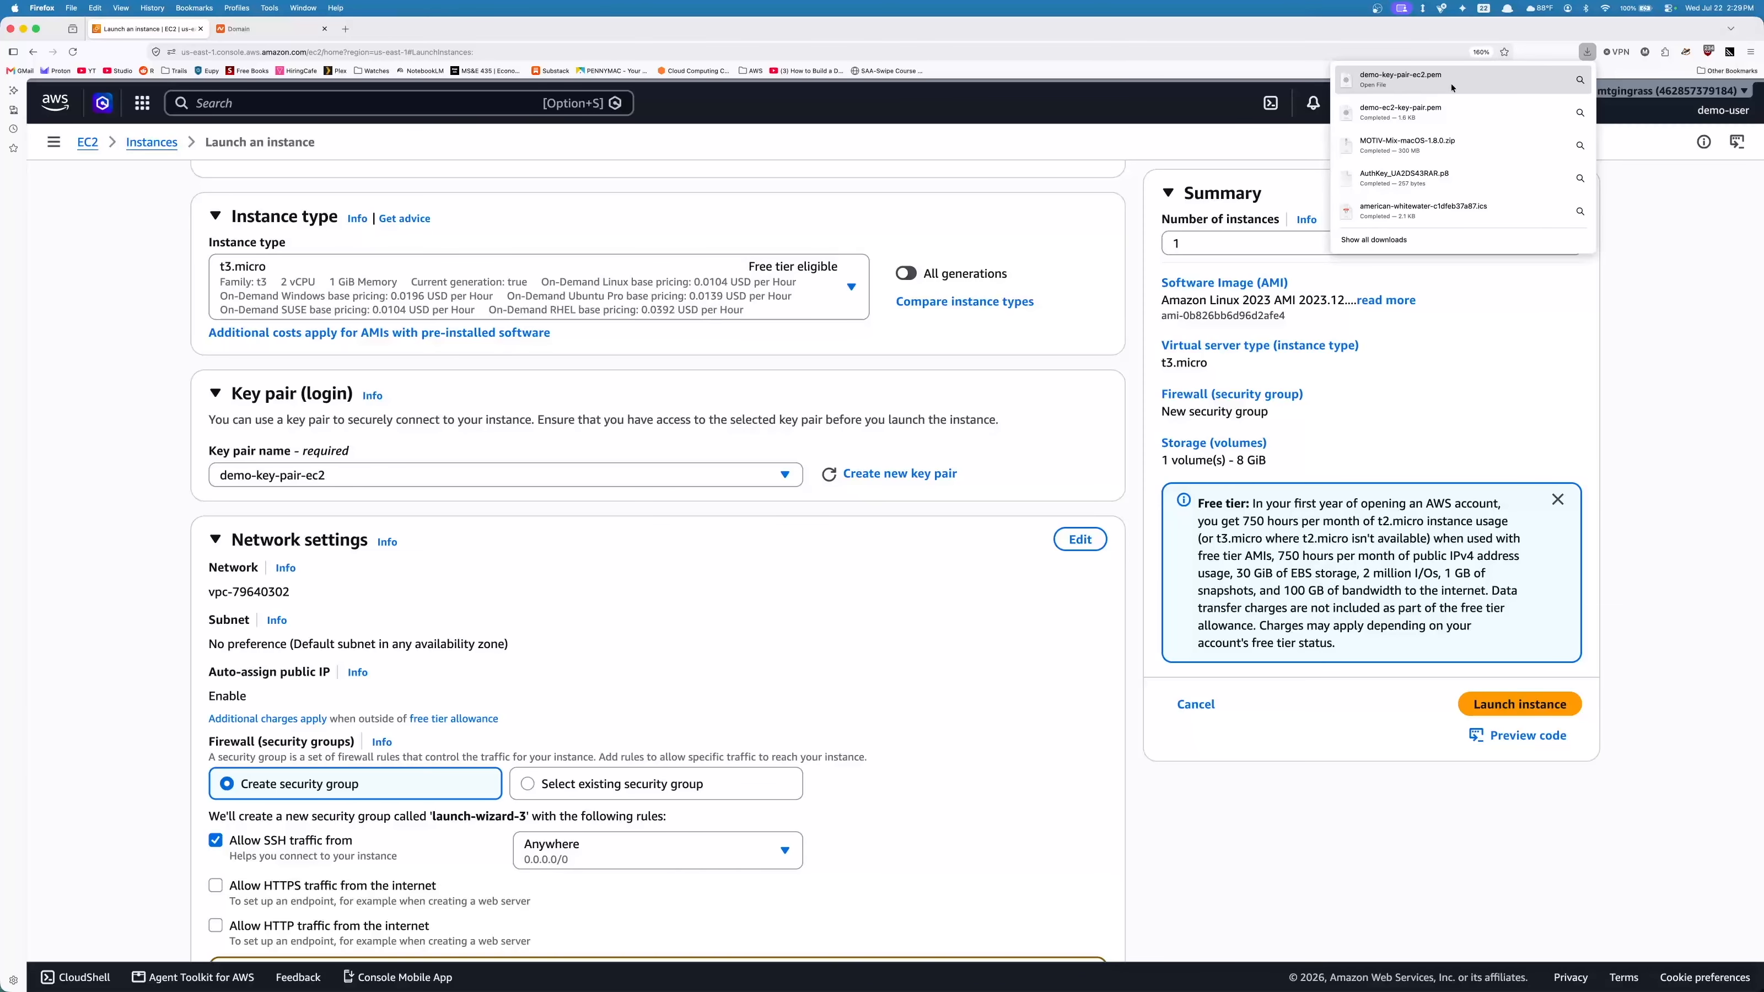
click(125, 495)
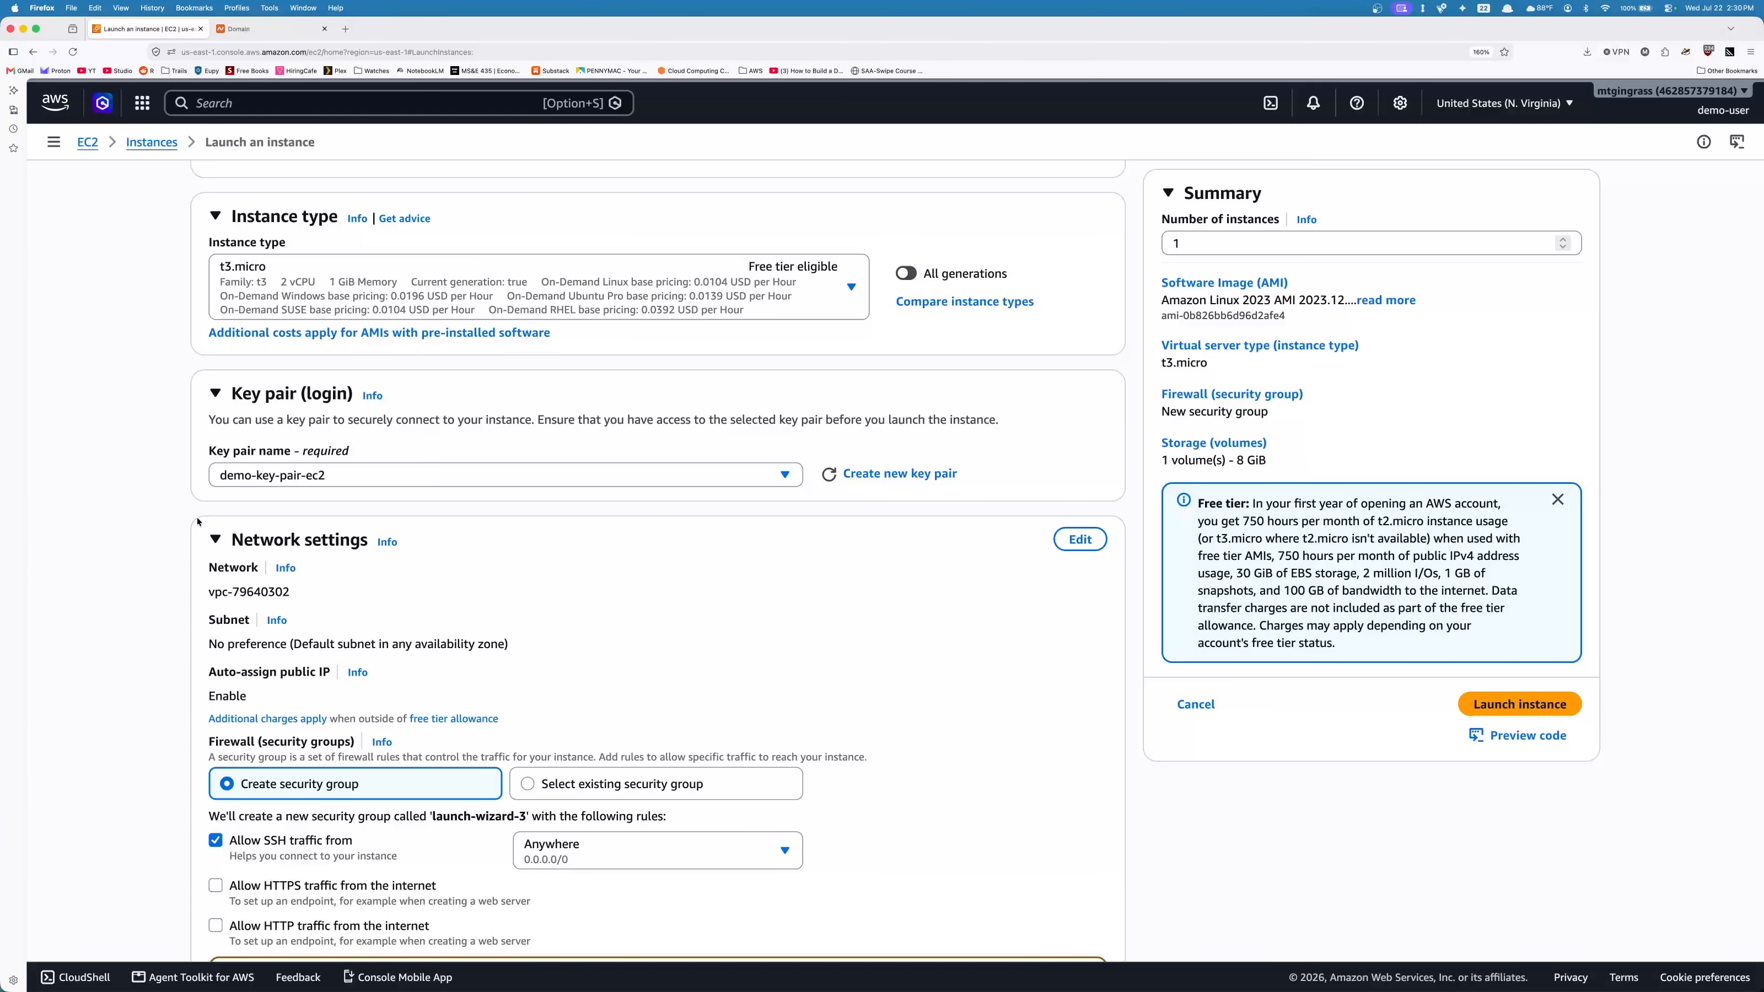
Restrict the new security group's SSH traffic to My IP and launch the instance
scroll(198, 521, down, 5)
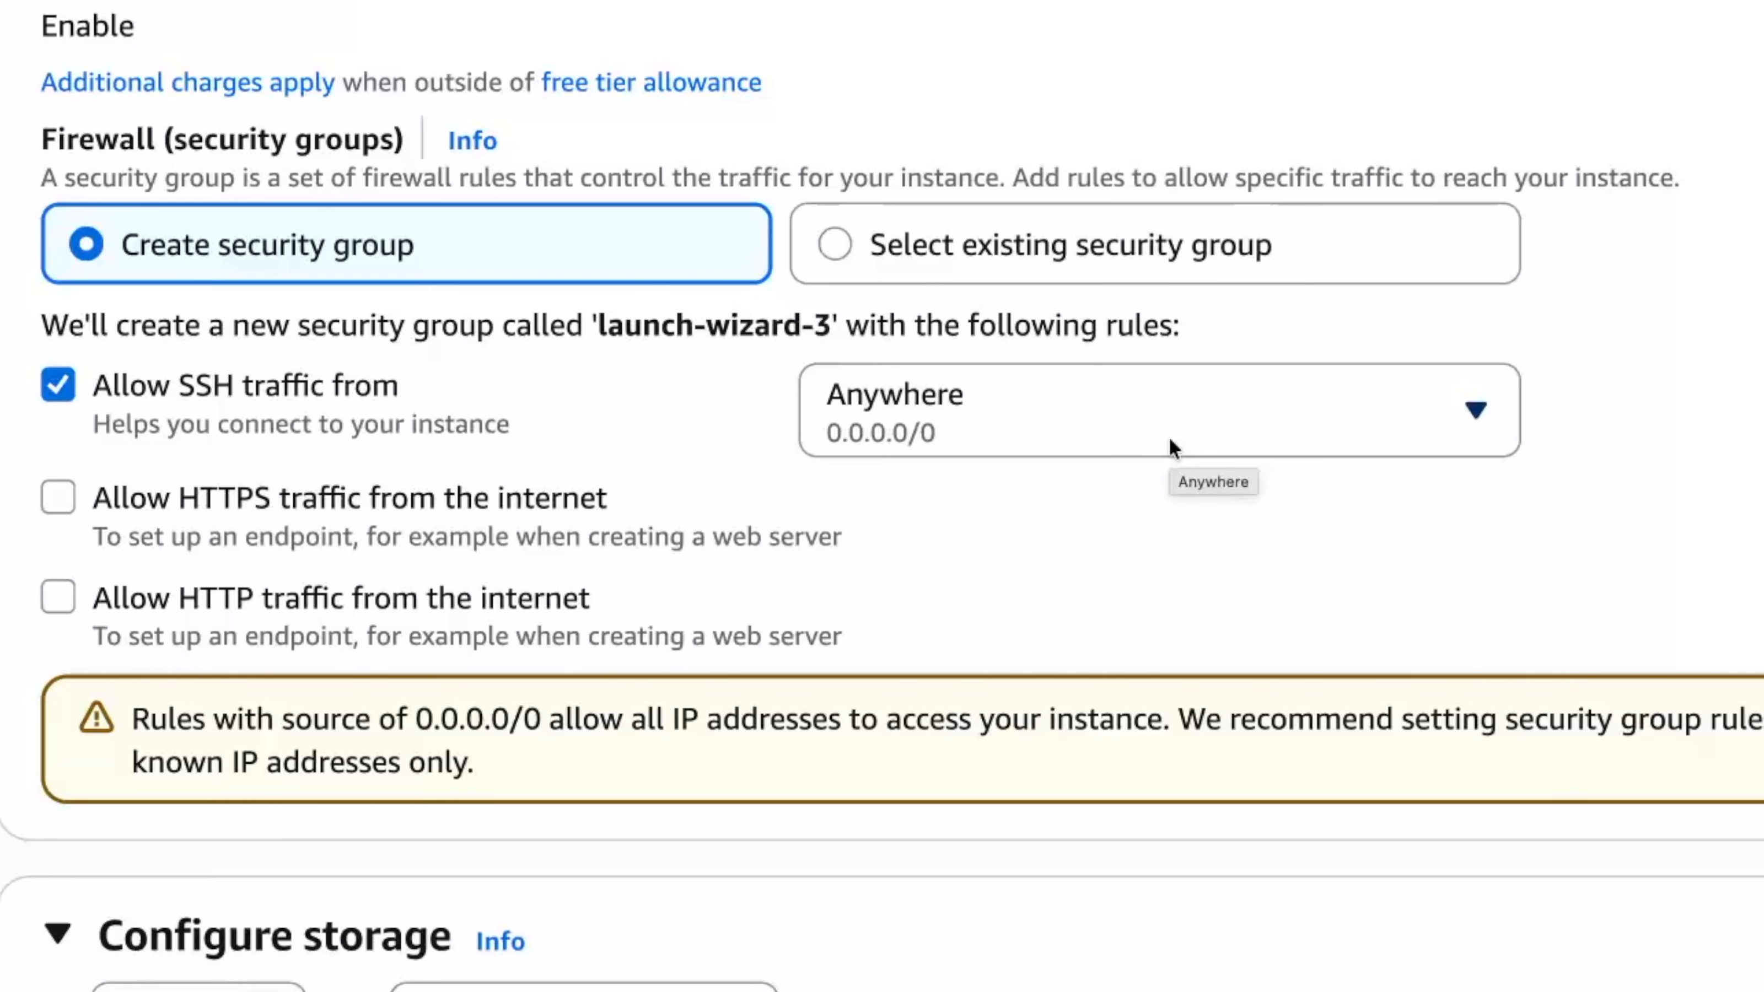
click(1468, 415)
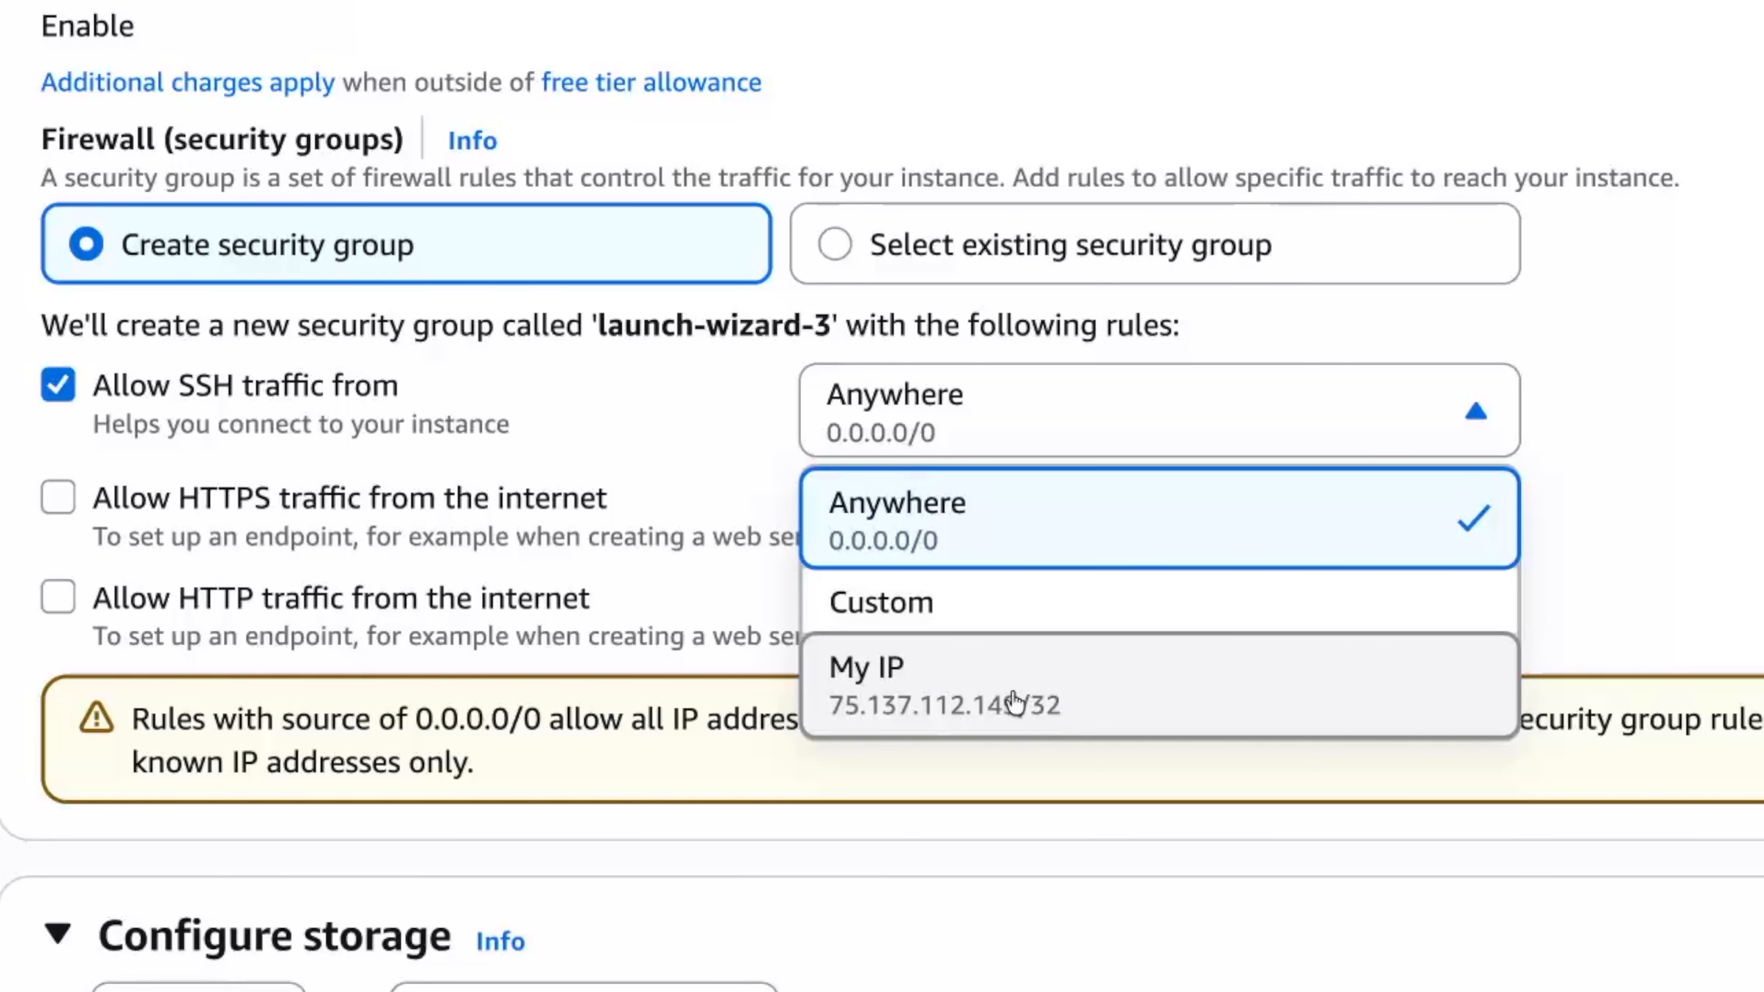
click(970, 703)
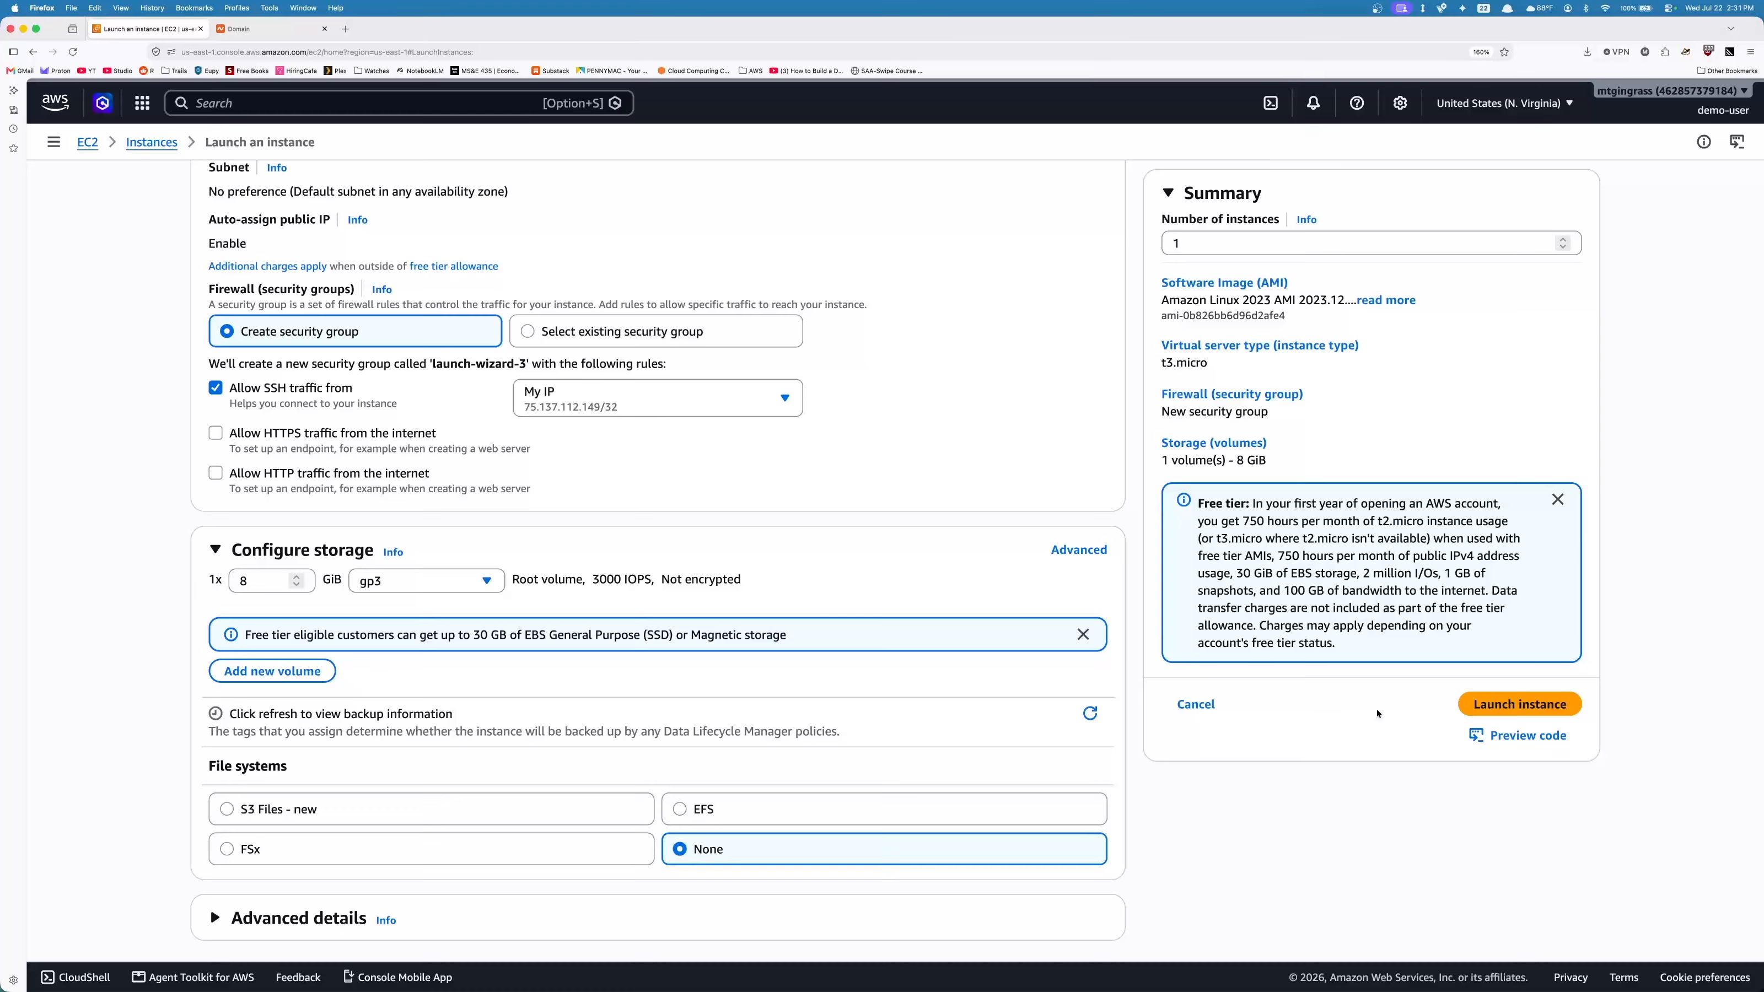
click(1513, 711)
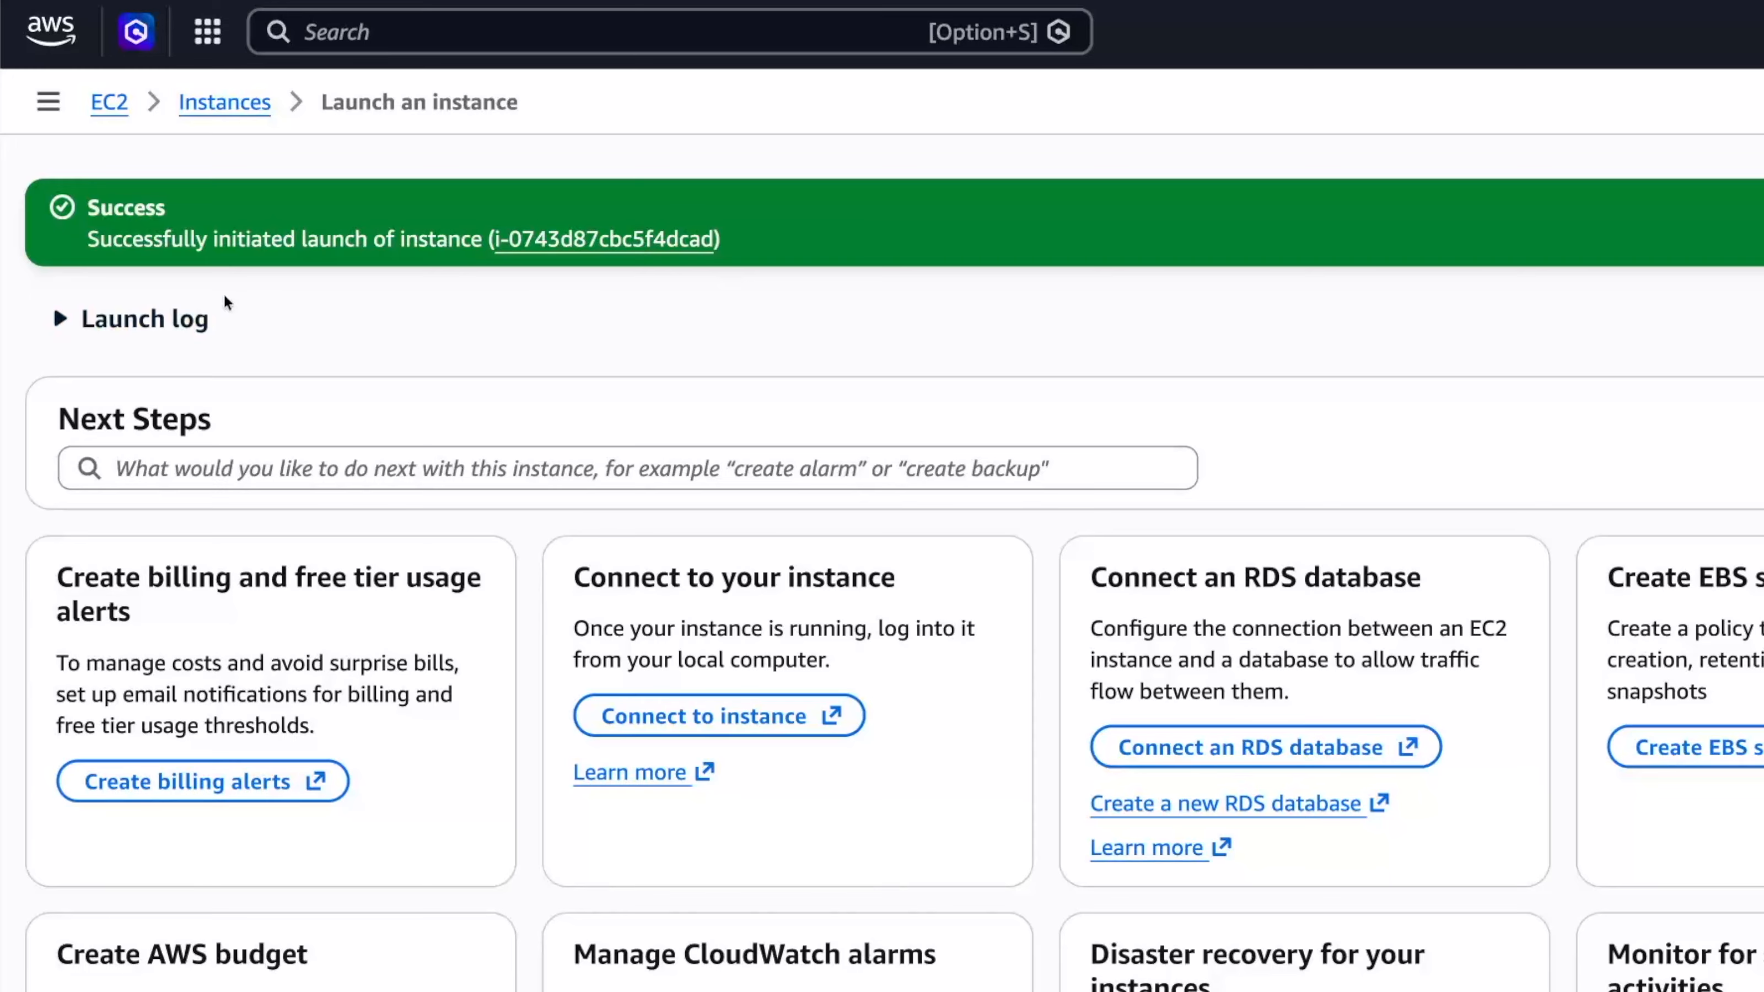
Go to the EC2 instances list and widen the Public IPv4 address column so the full heading shows
drag(113, 243, 336, 242)
click(337, 242)
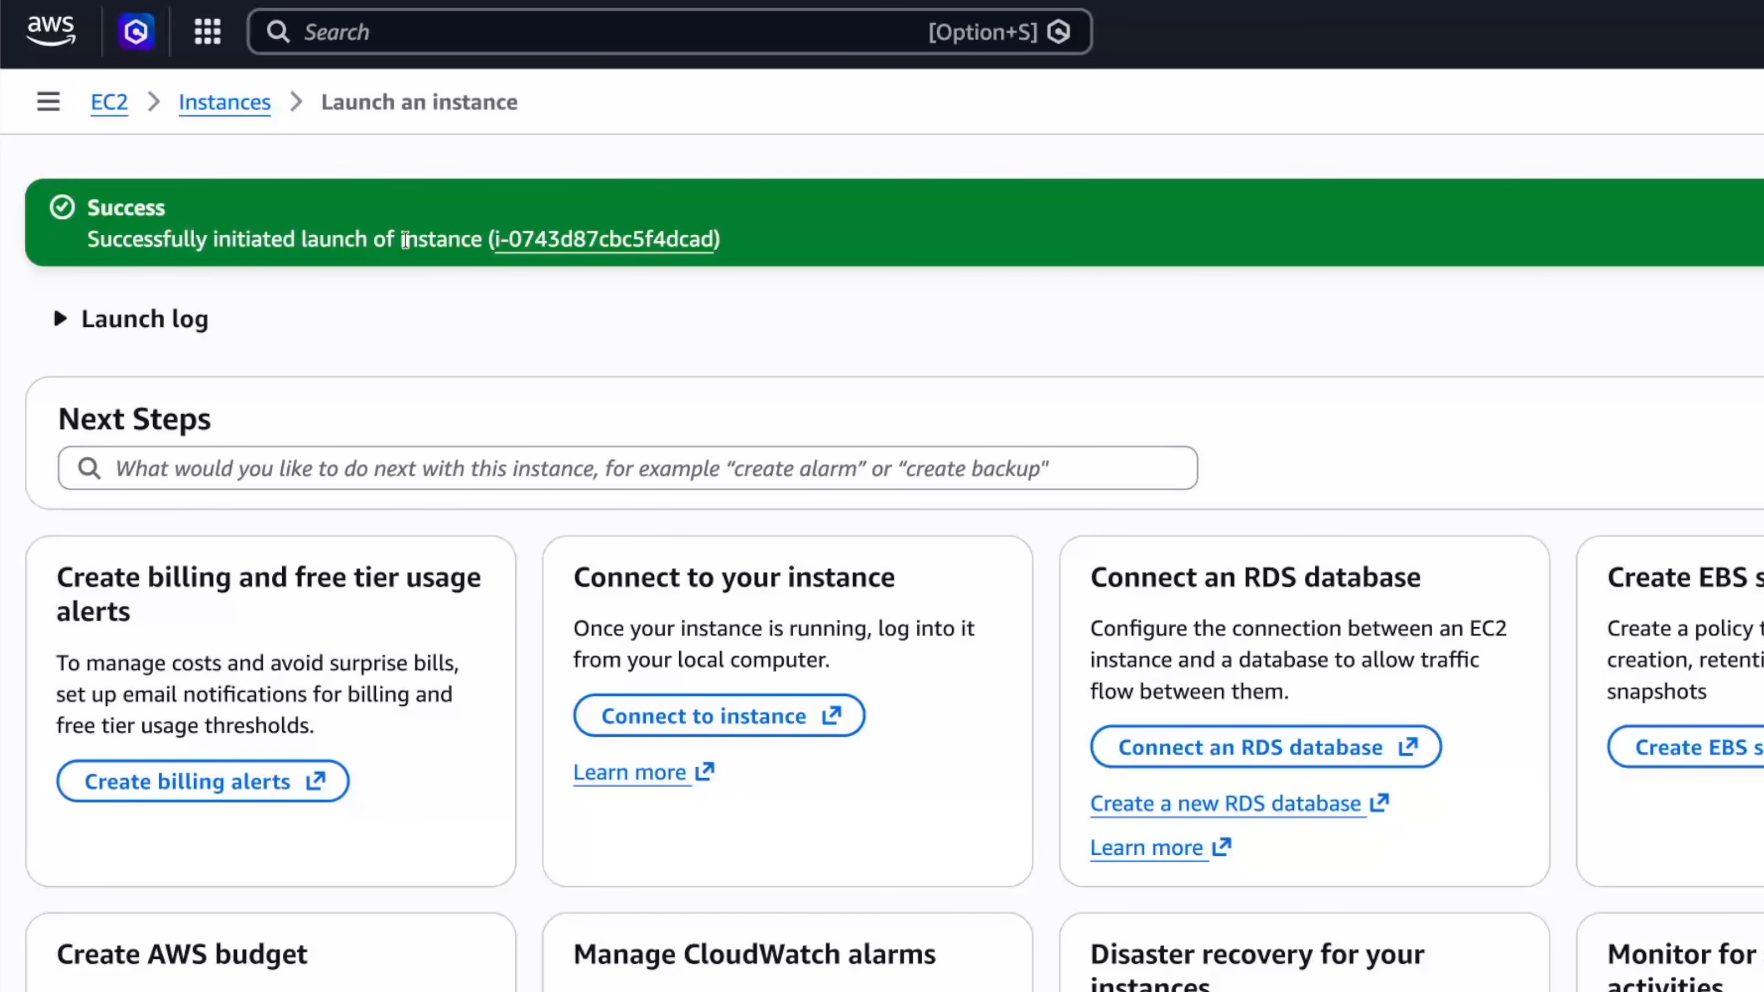
click(219, 106)
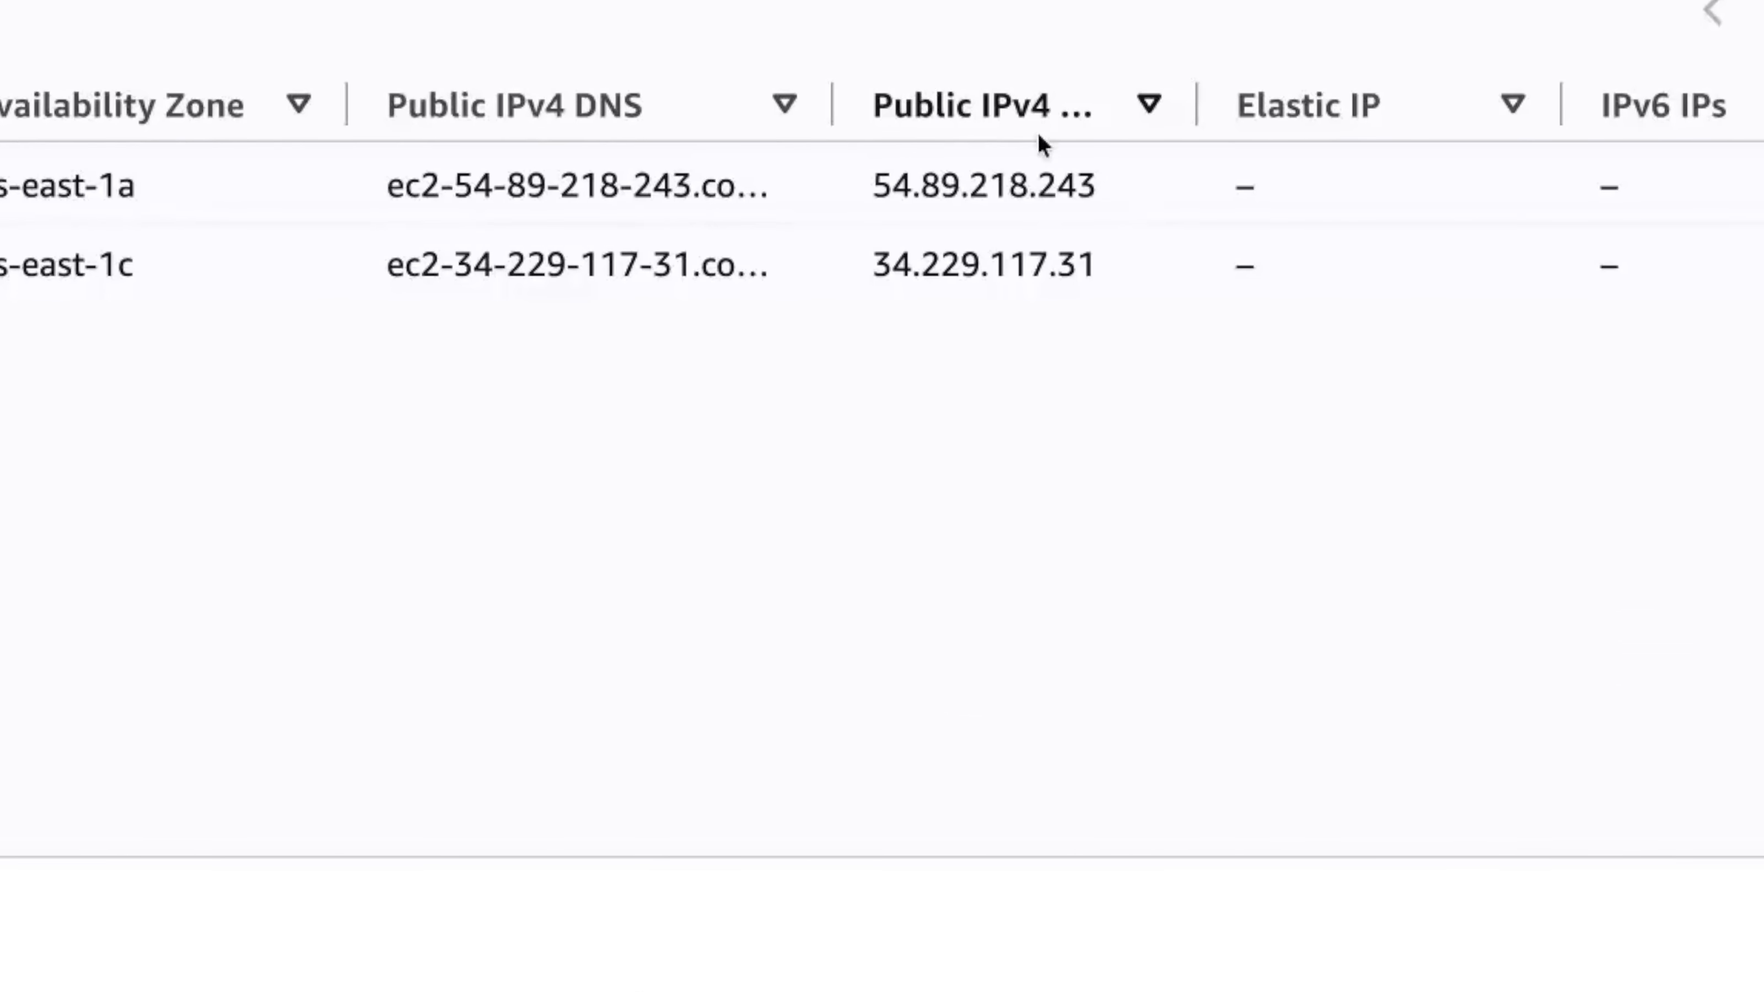
scroll(992, 225, right, 3)
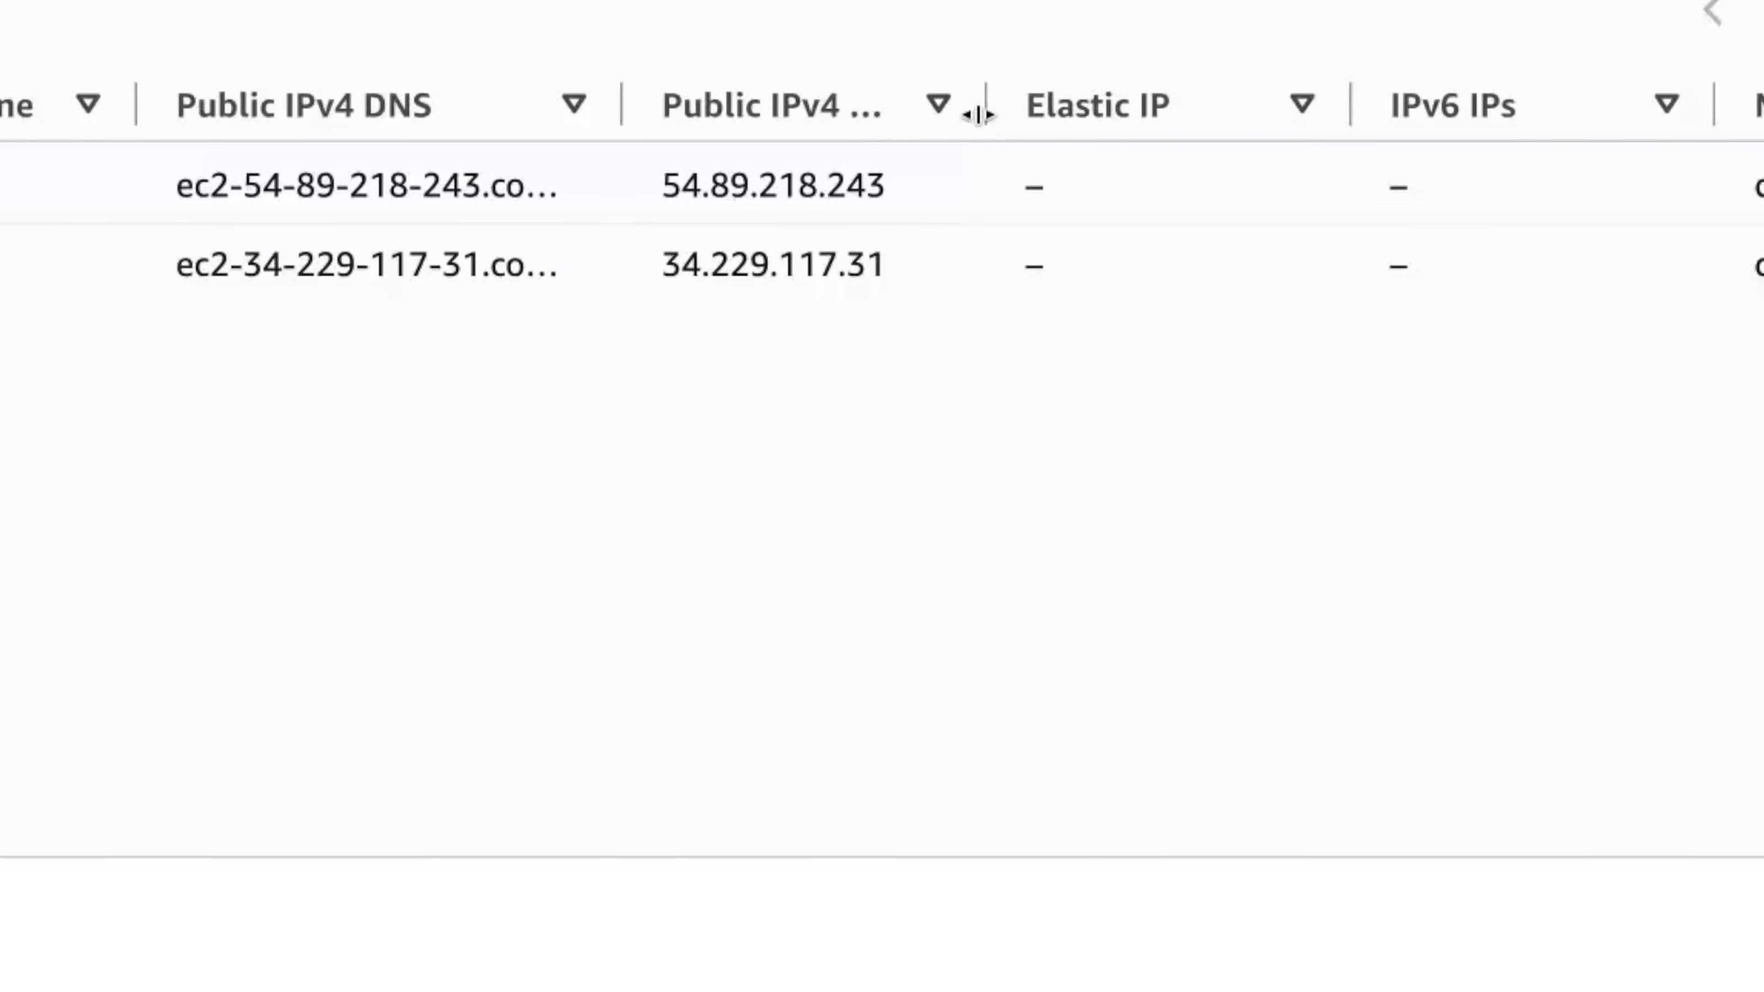
drag(979, 115, 1080, 107)
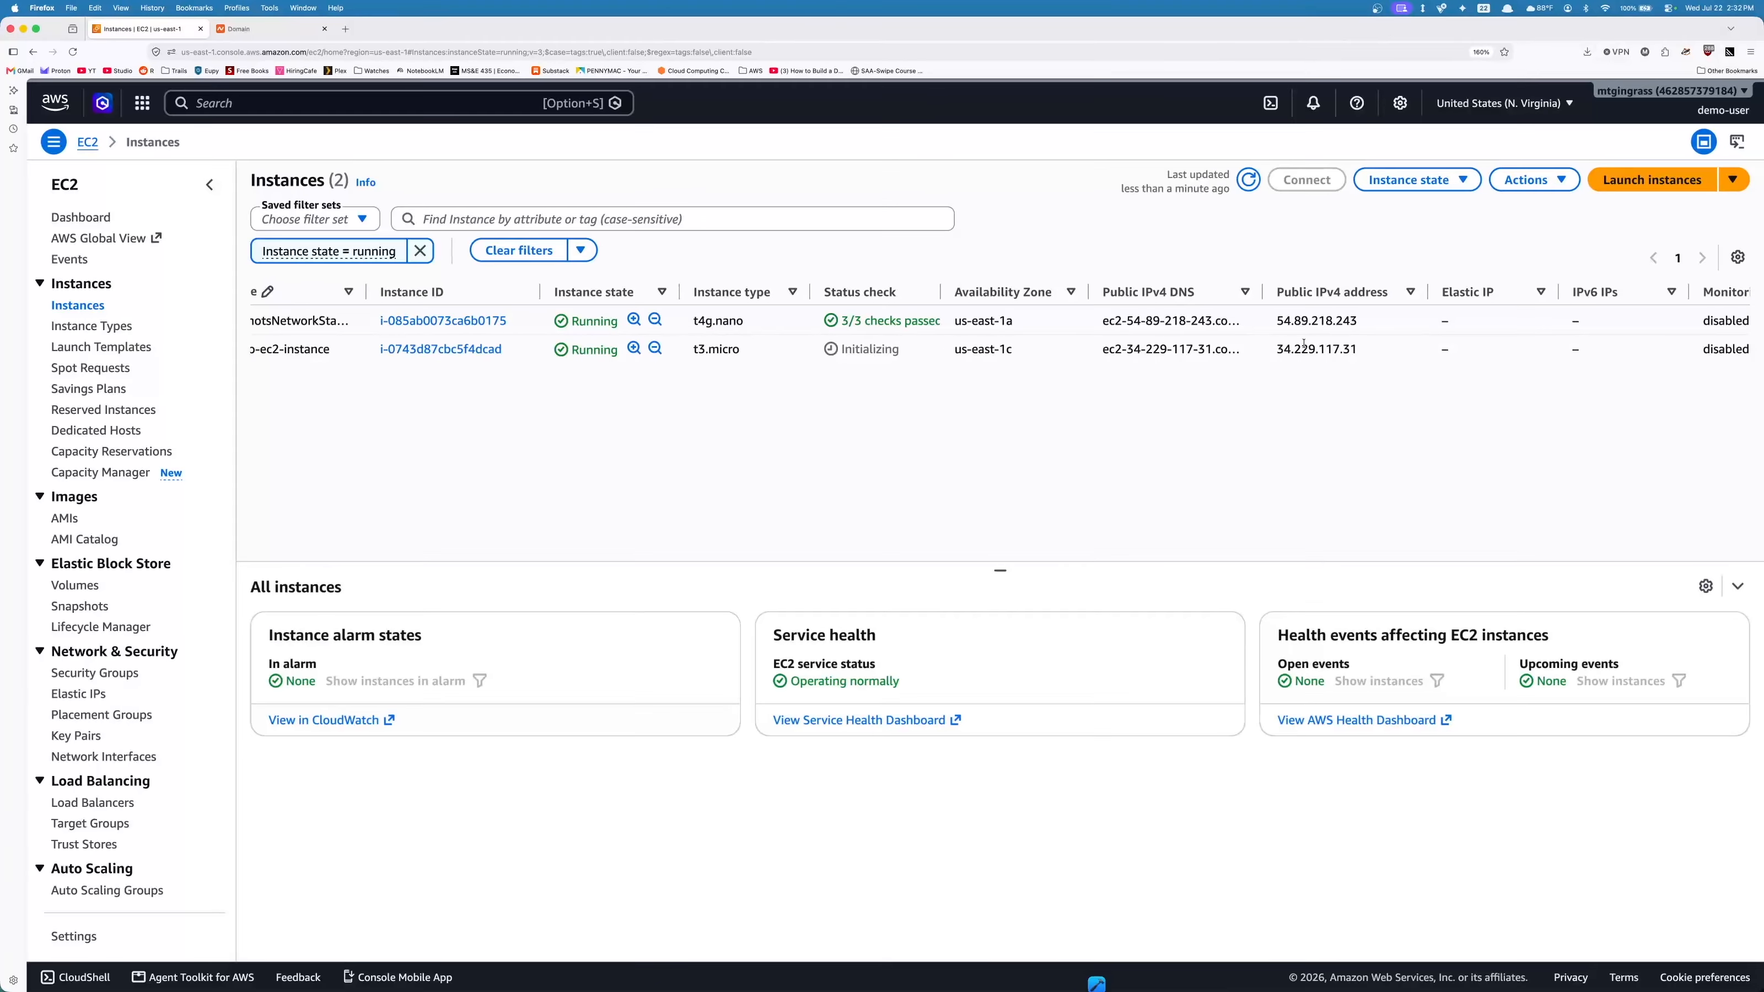
Switch to Terminal, enlarge its window and run chmod 400 on ~/Downloads/demo-key-pair-ec2.pem
drag(489, 55, 502, 206)
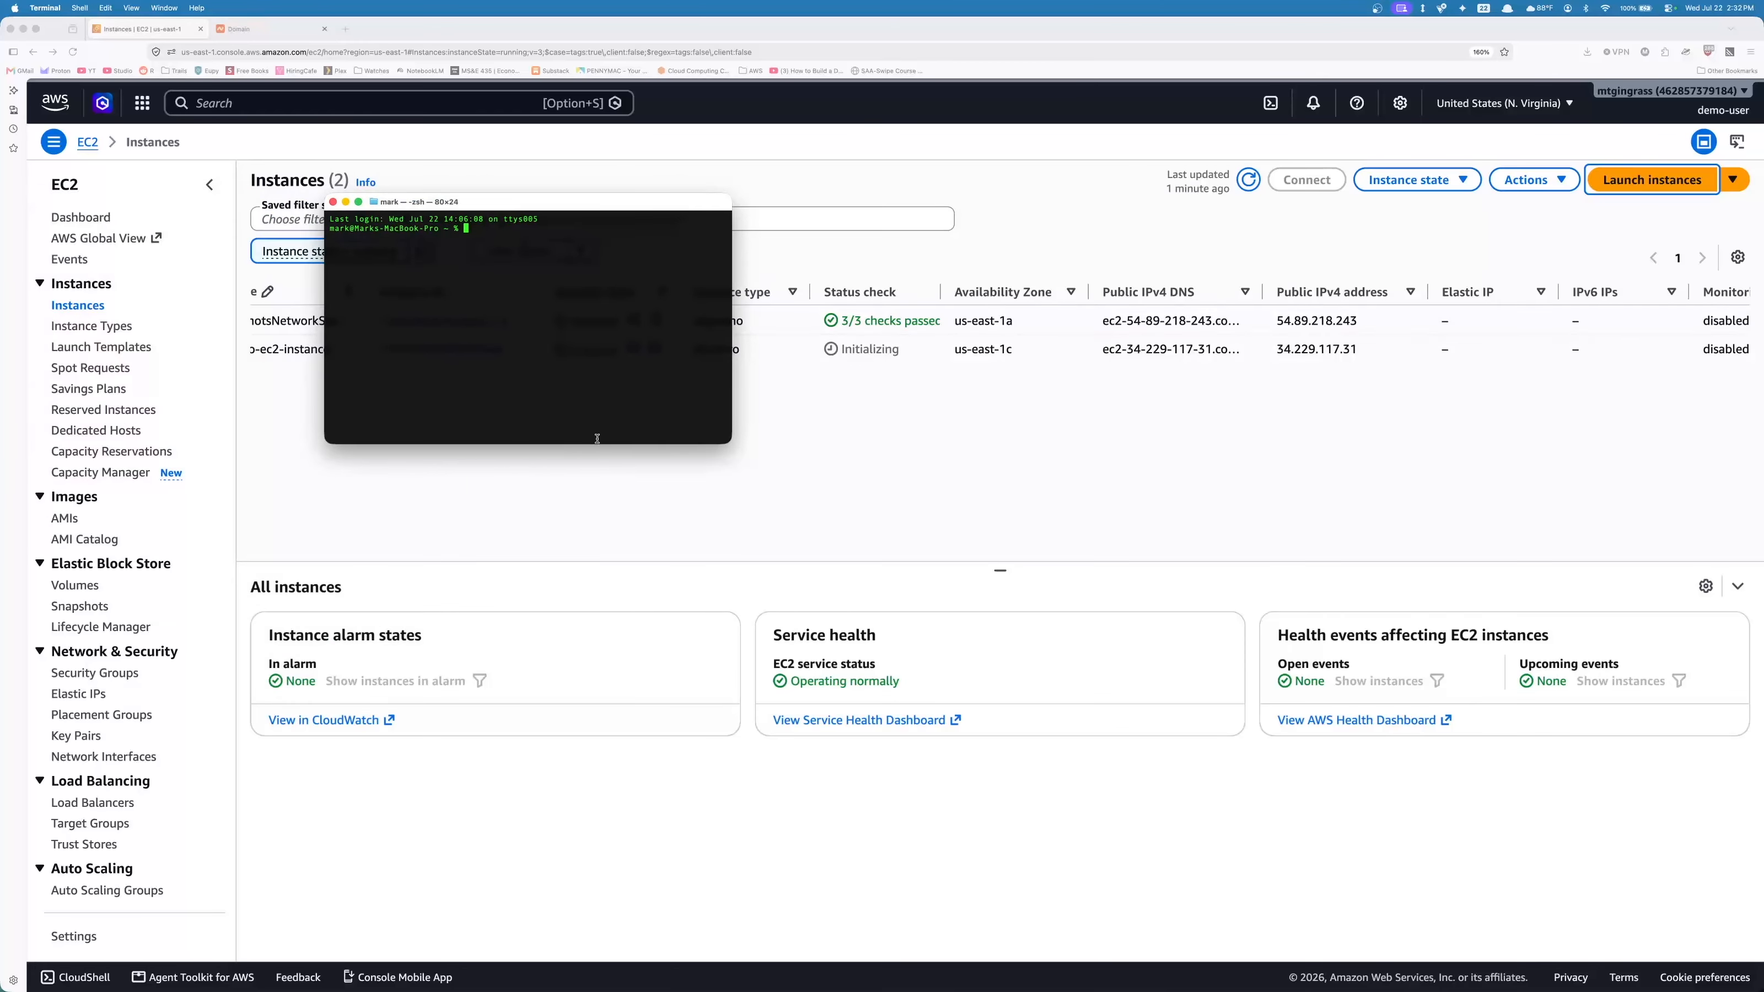
drag(597, 442, 594, 693)
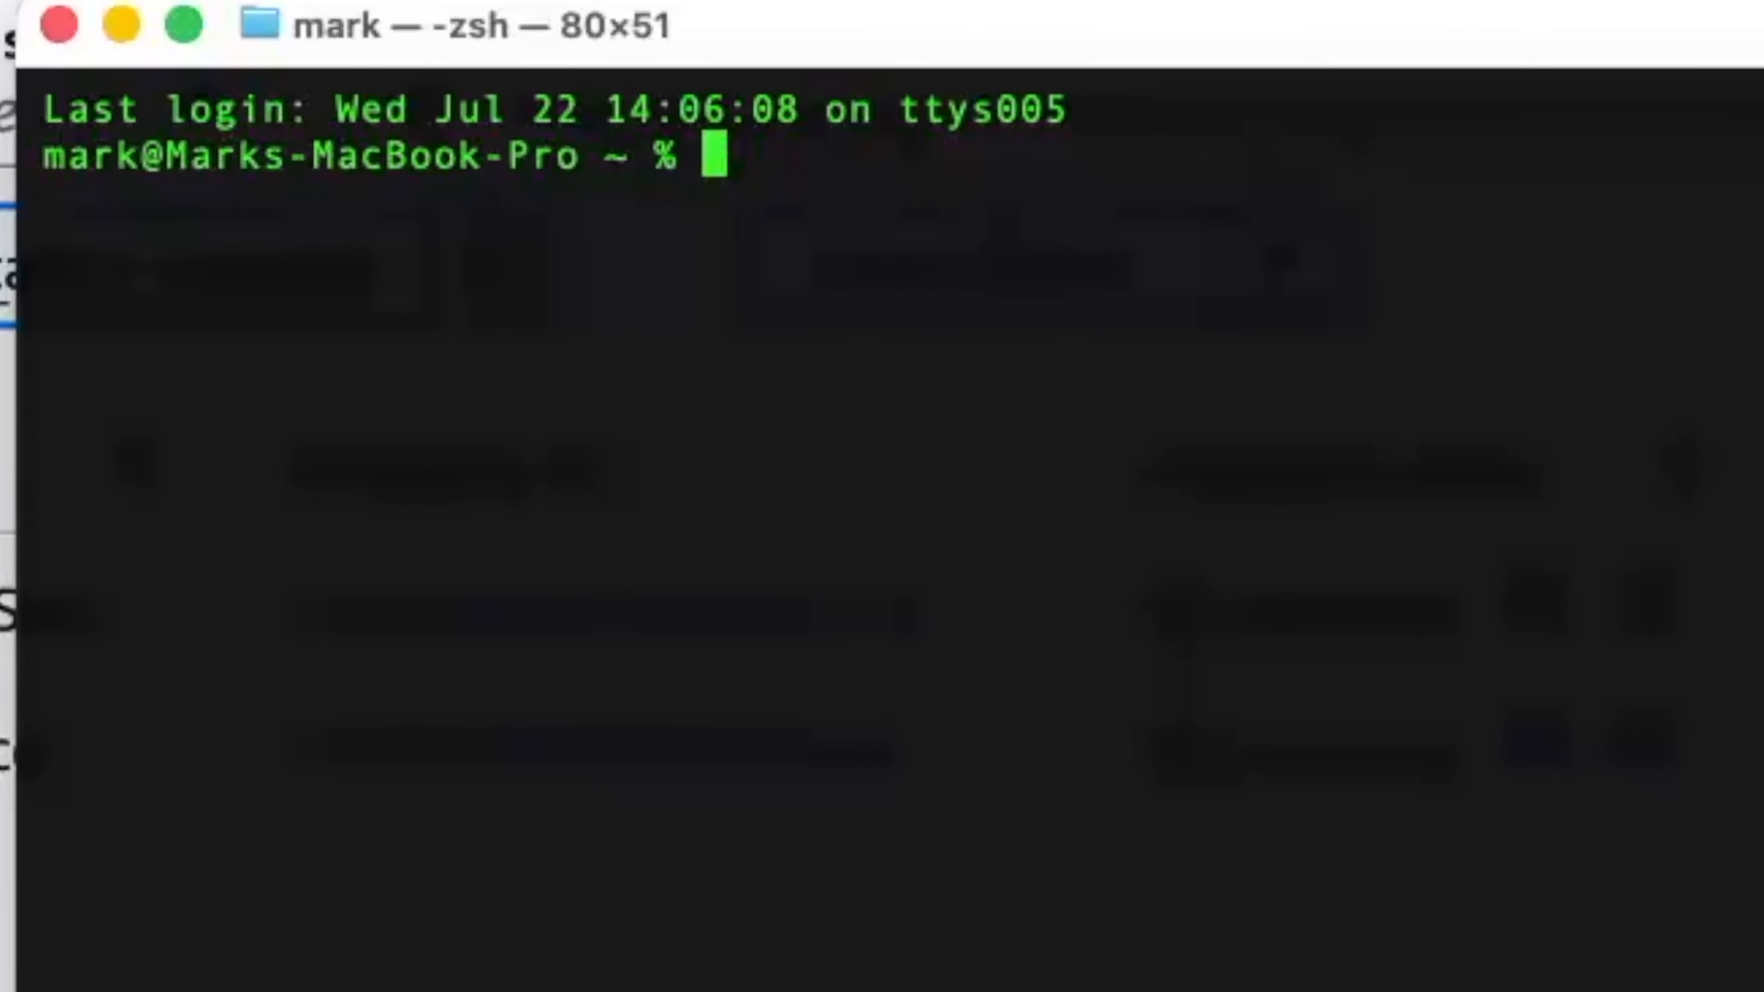
text(chmod )
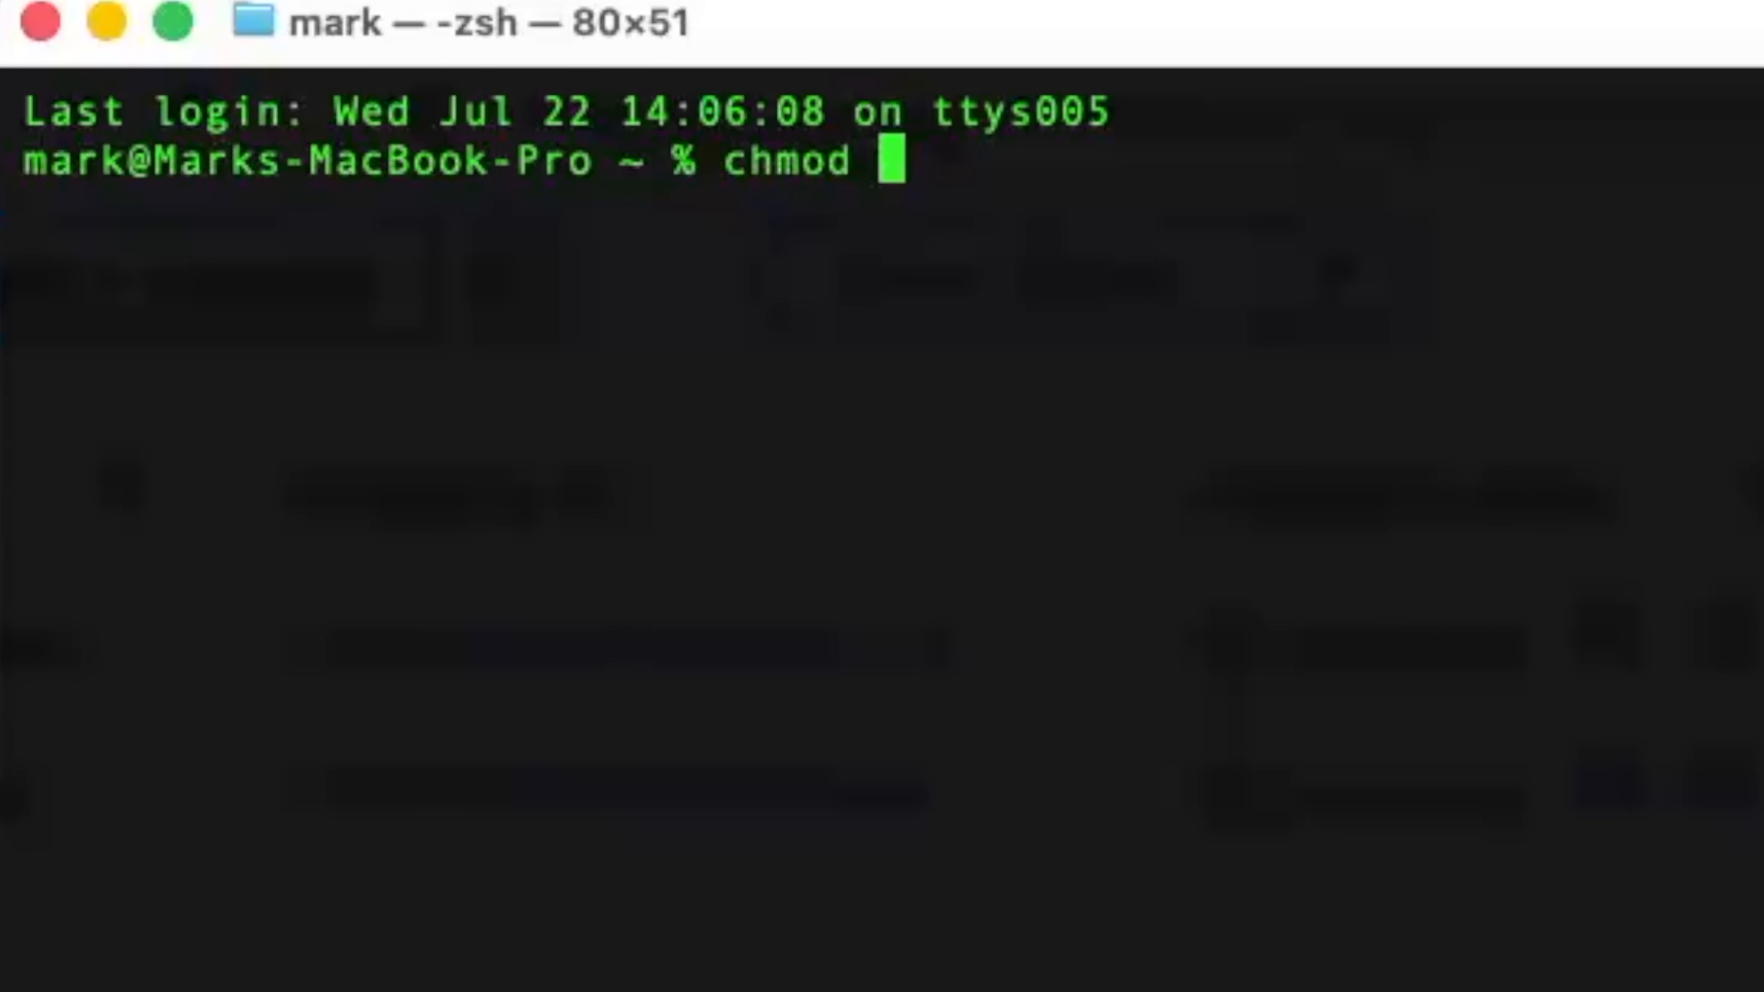
text(400)
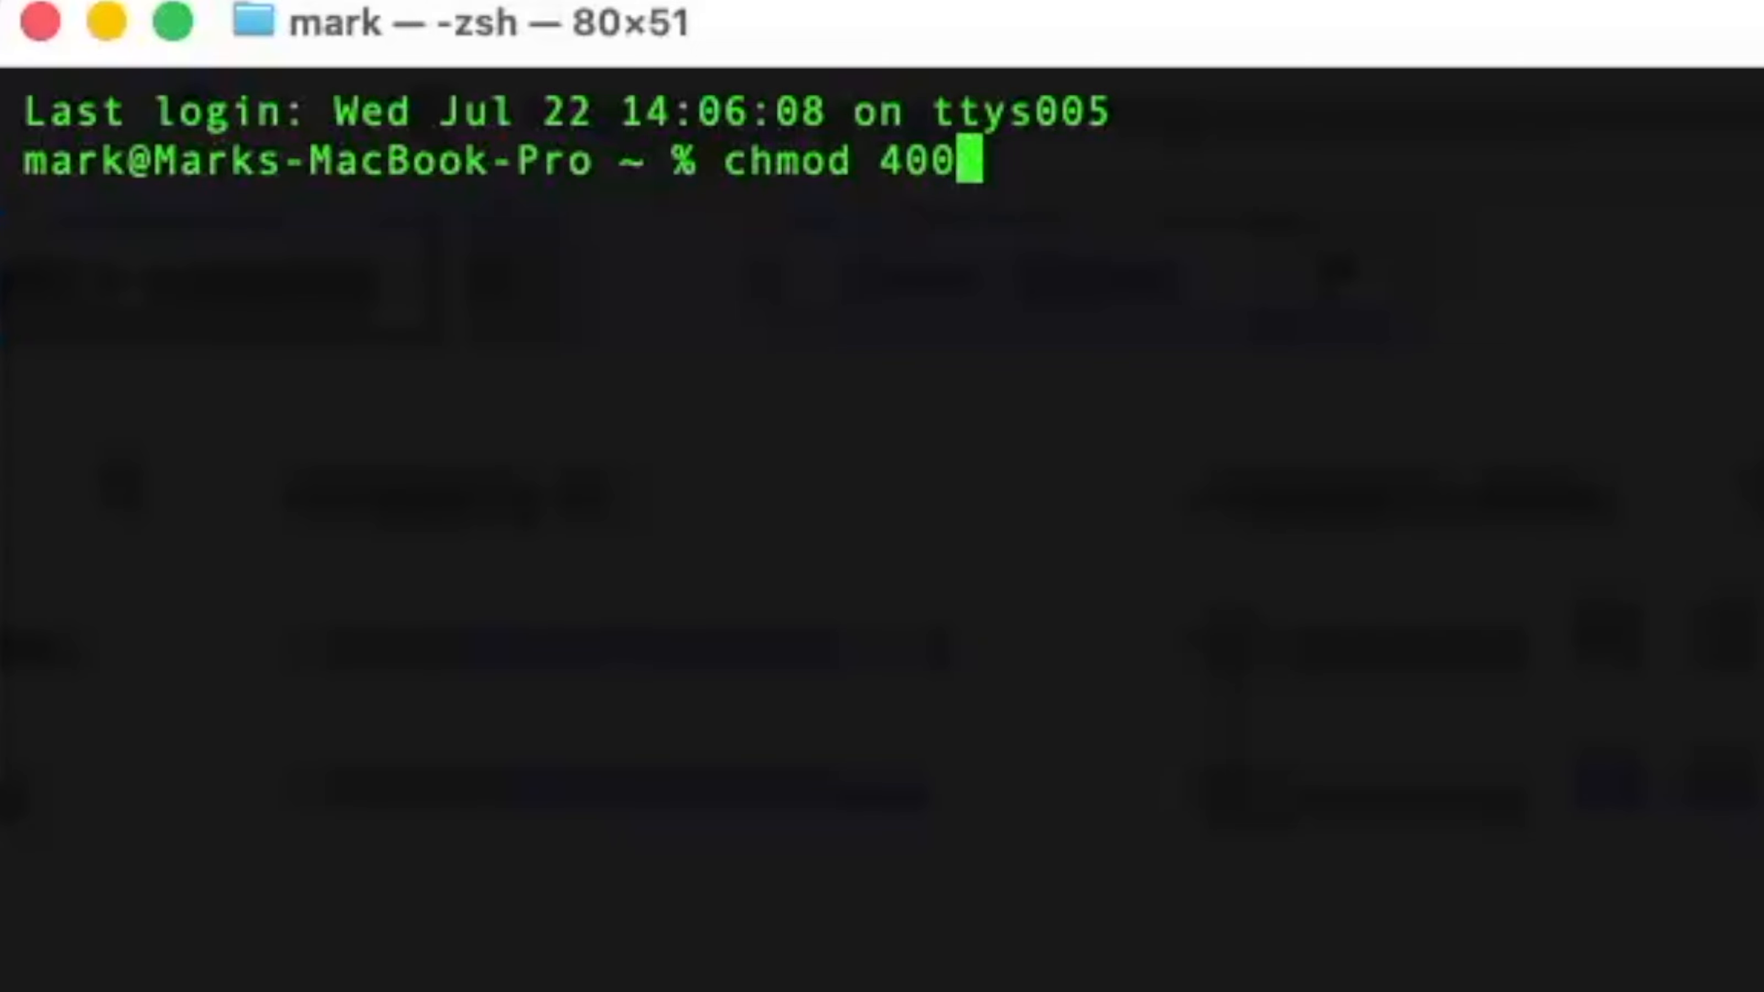
text(~)
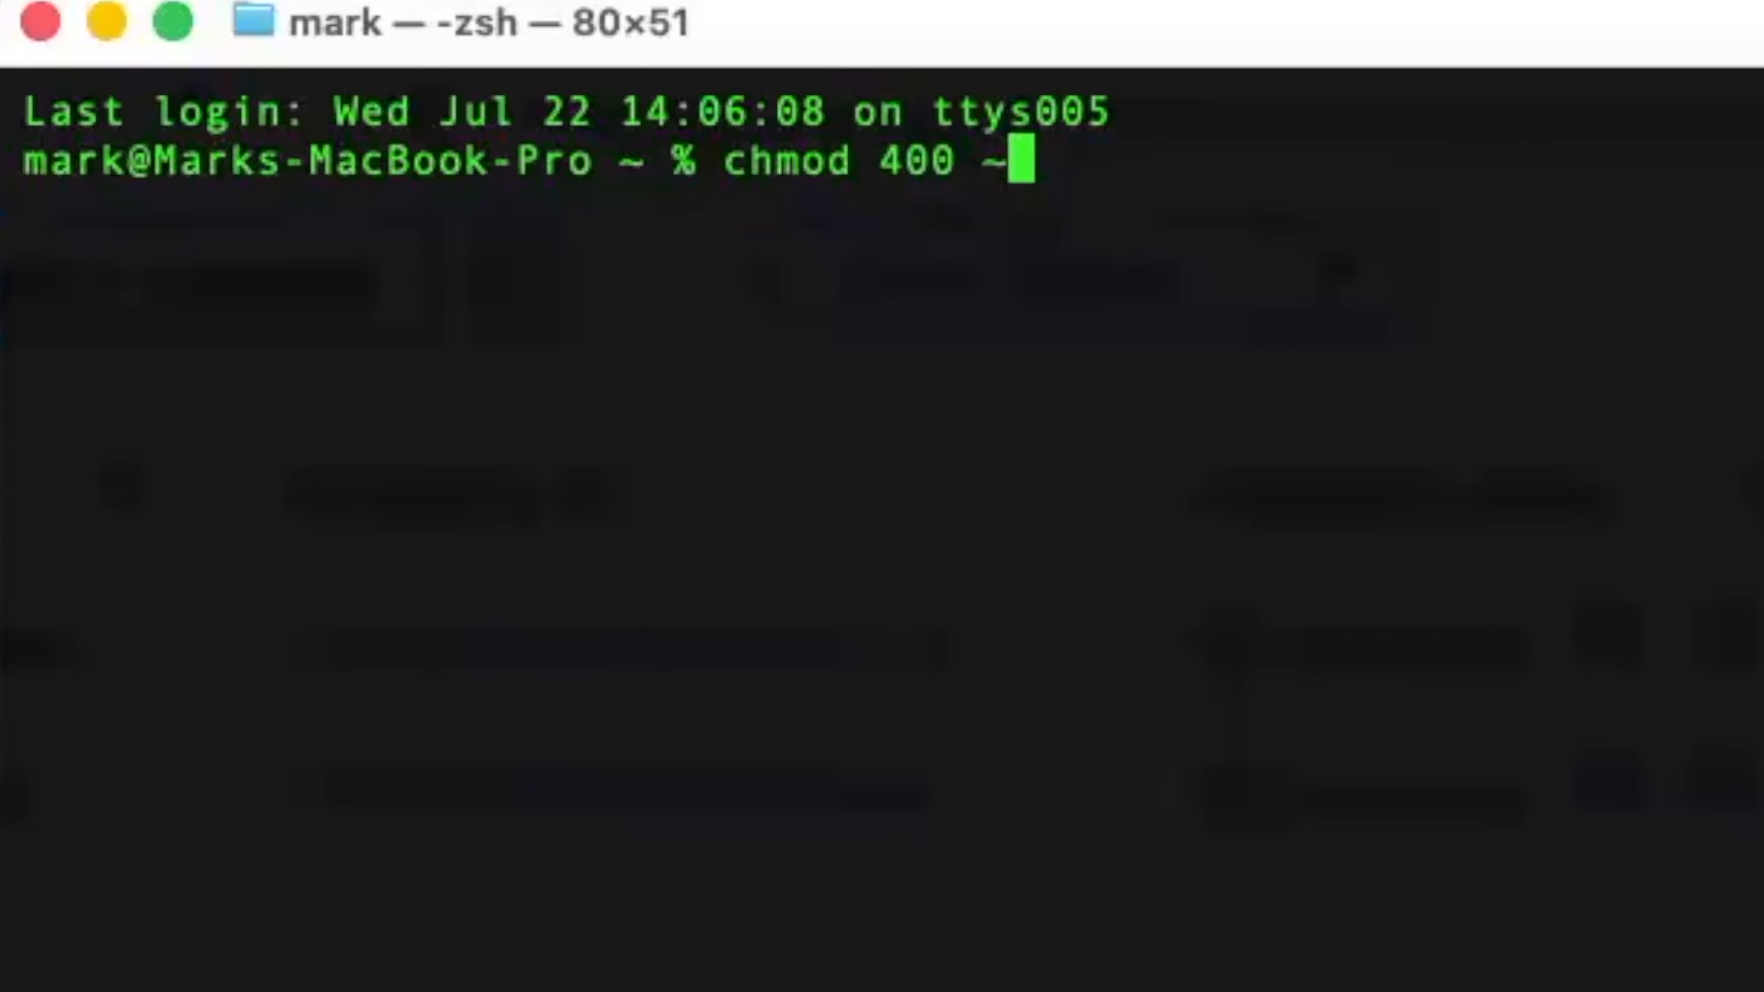
text(/Dow)
key(Tab)
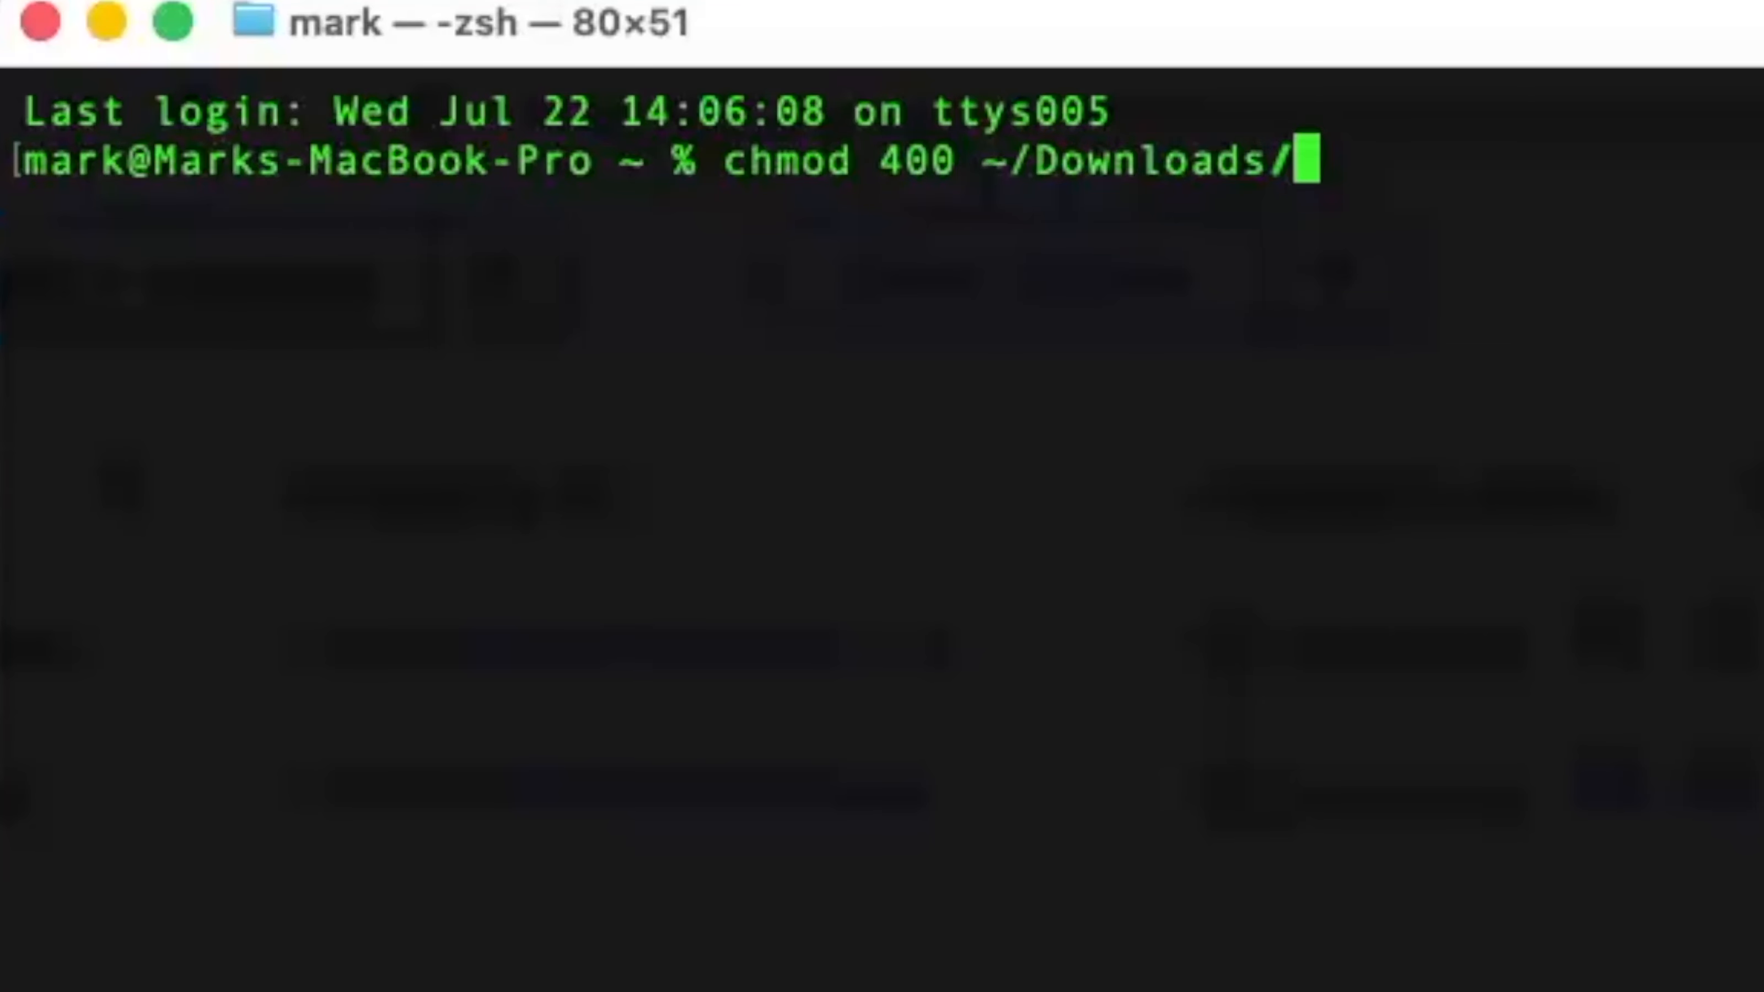
text(dem)
key(Tab)
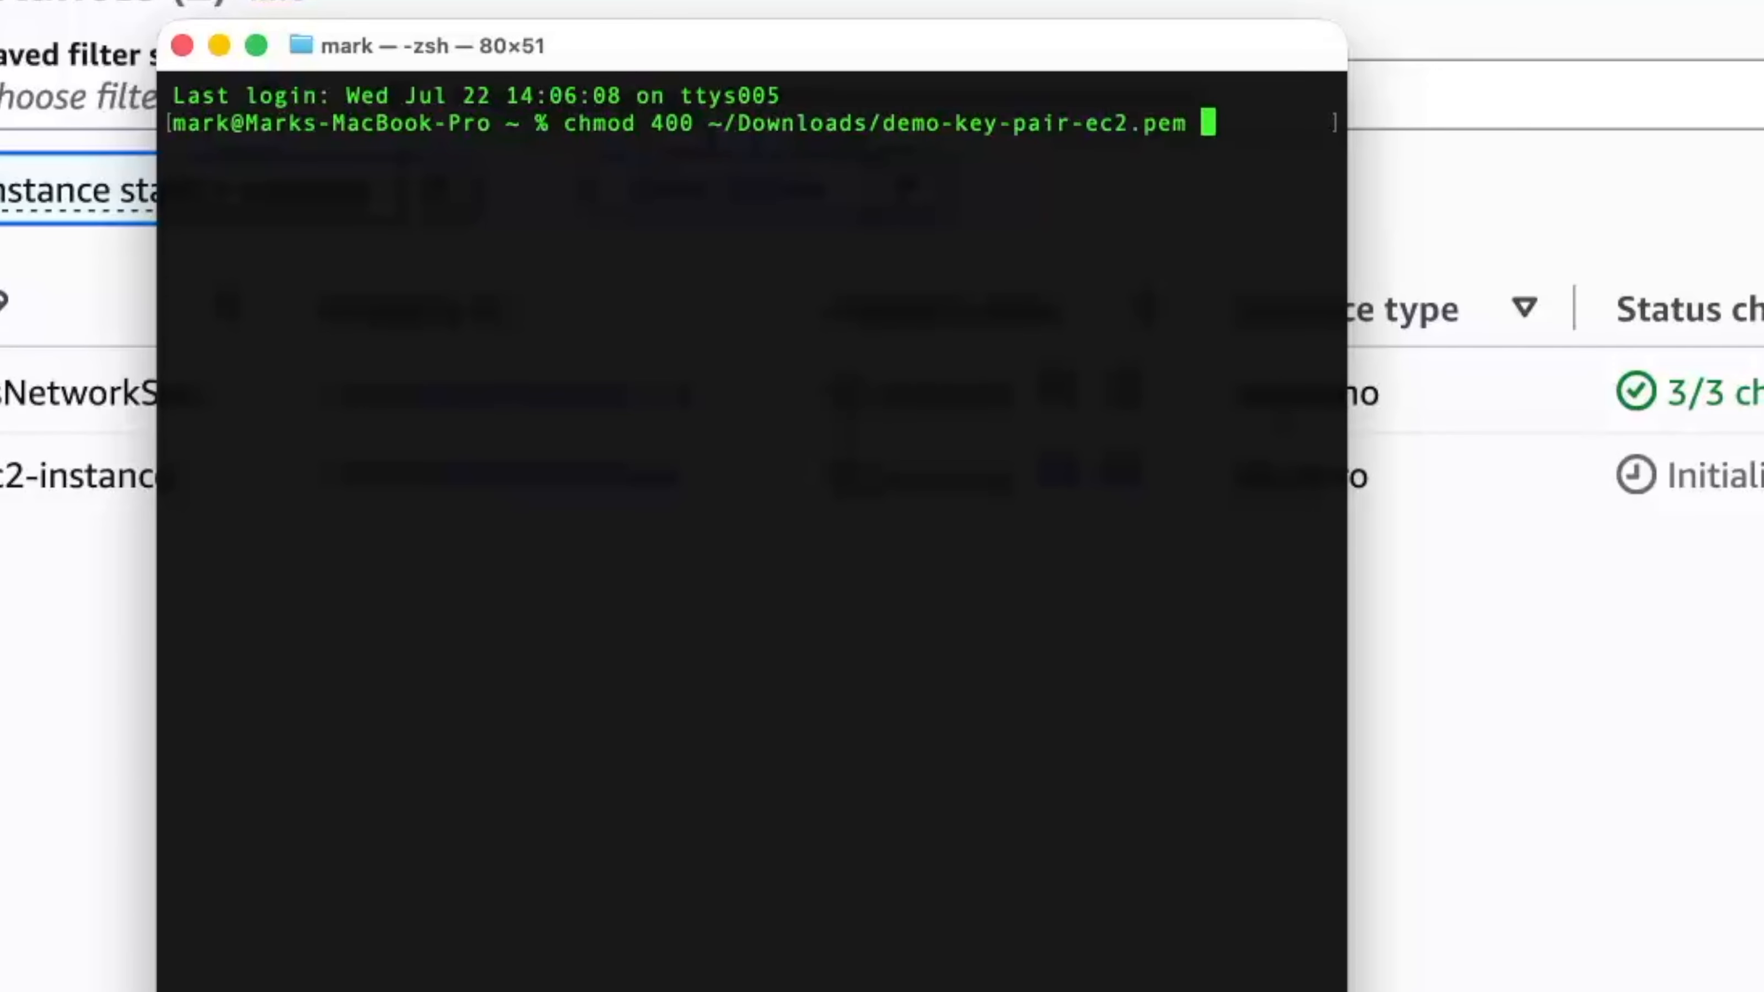
key(Return)
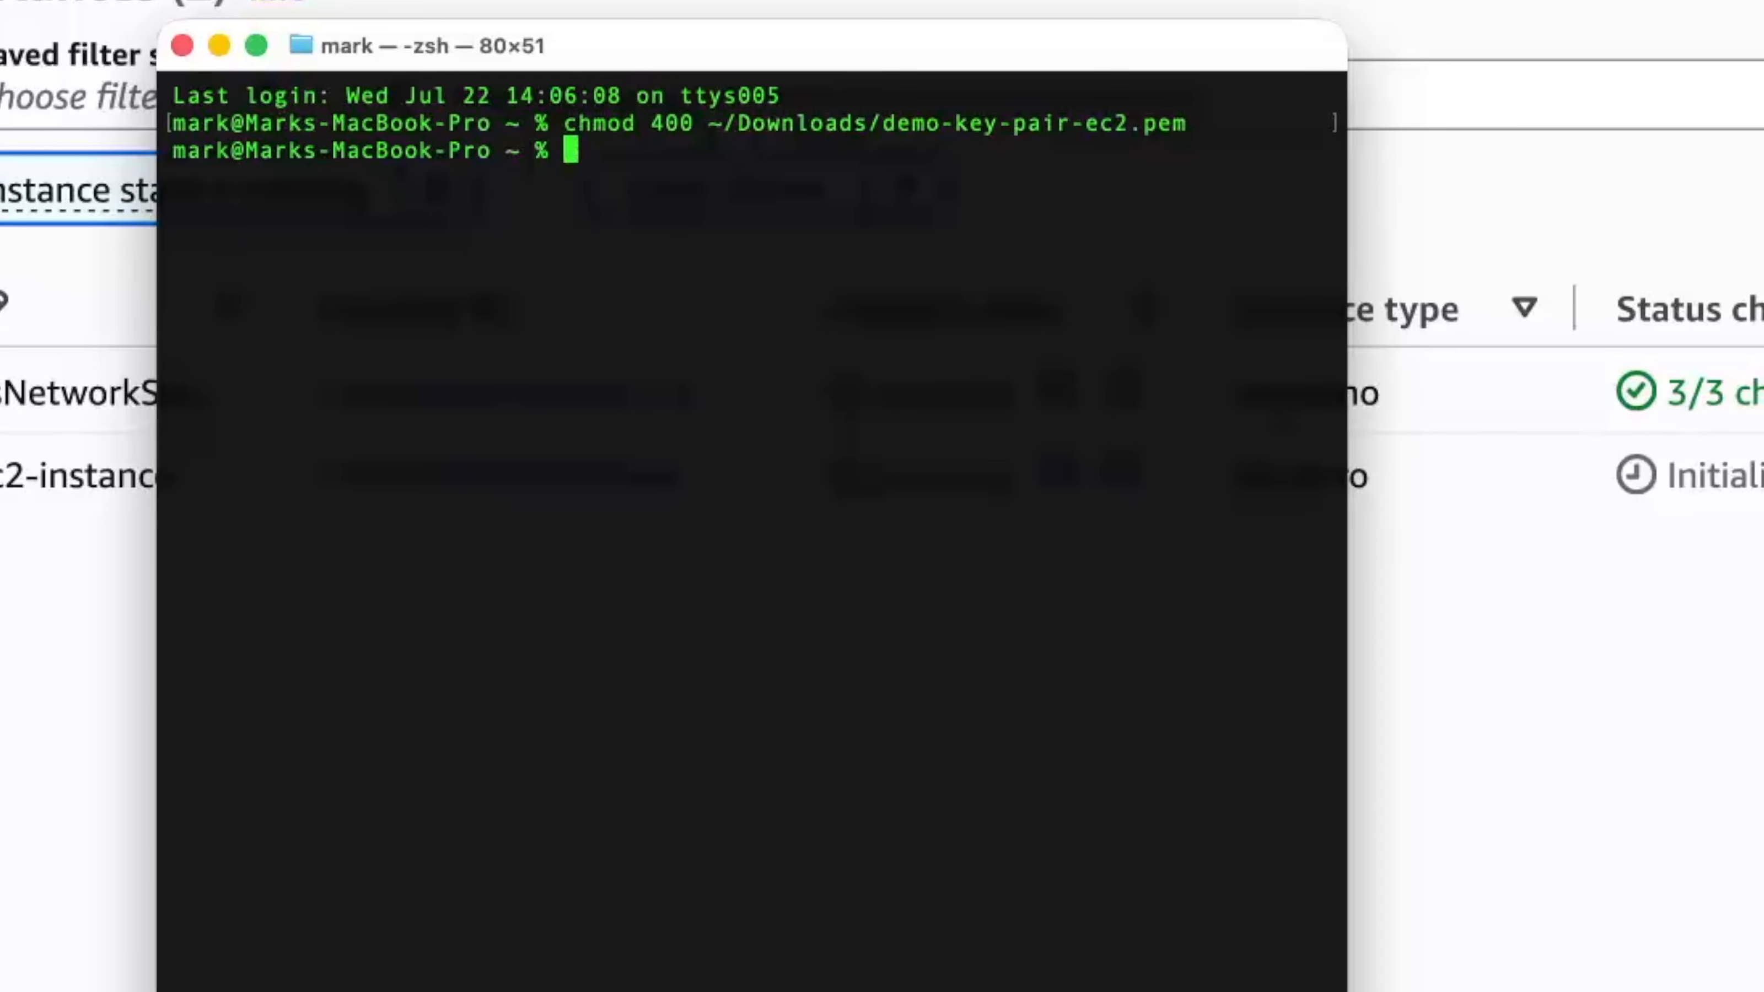
Begin an ssh command with -i and ~/Downloads/demo-key-pair-ec2.pem as the identity file
text(h )
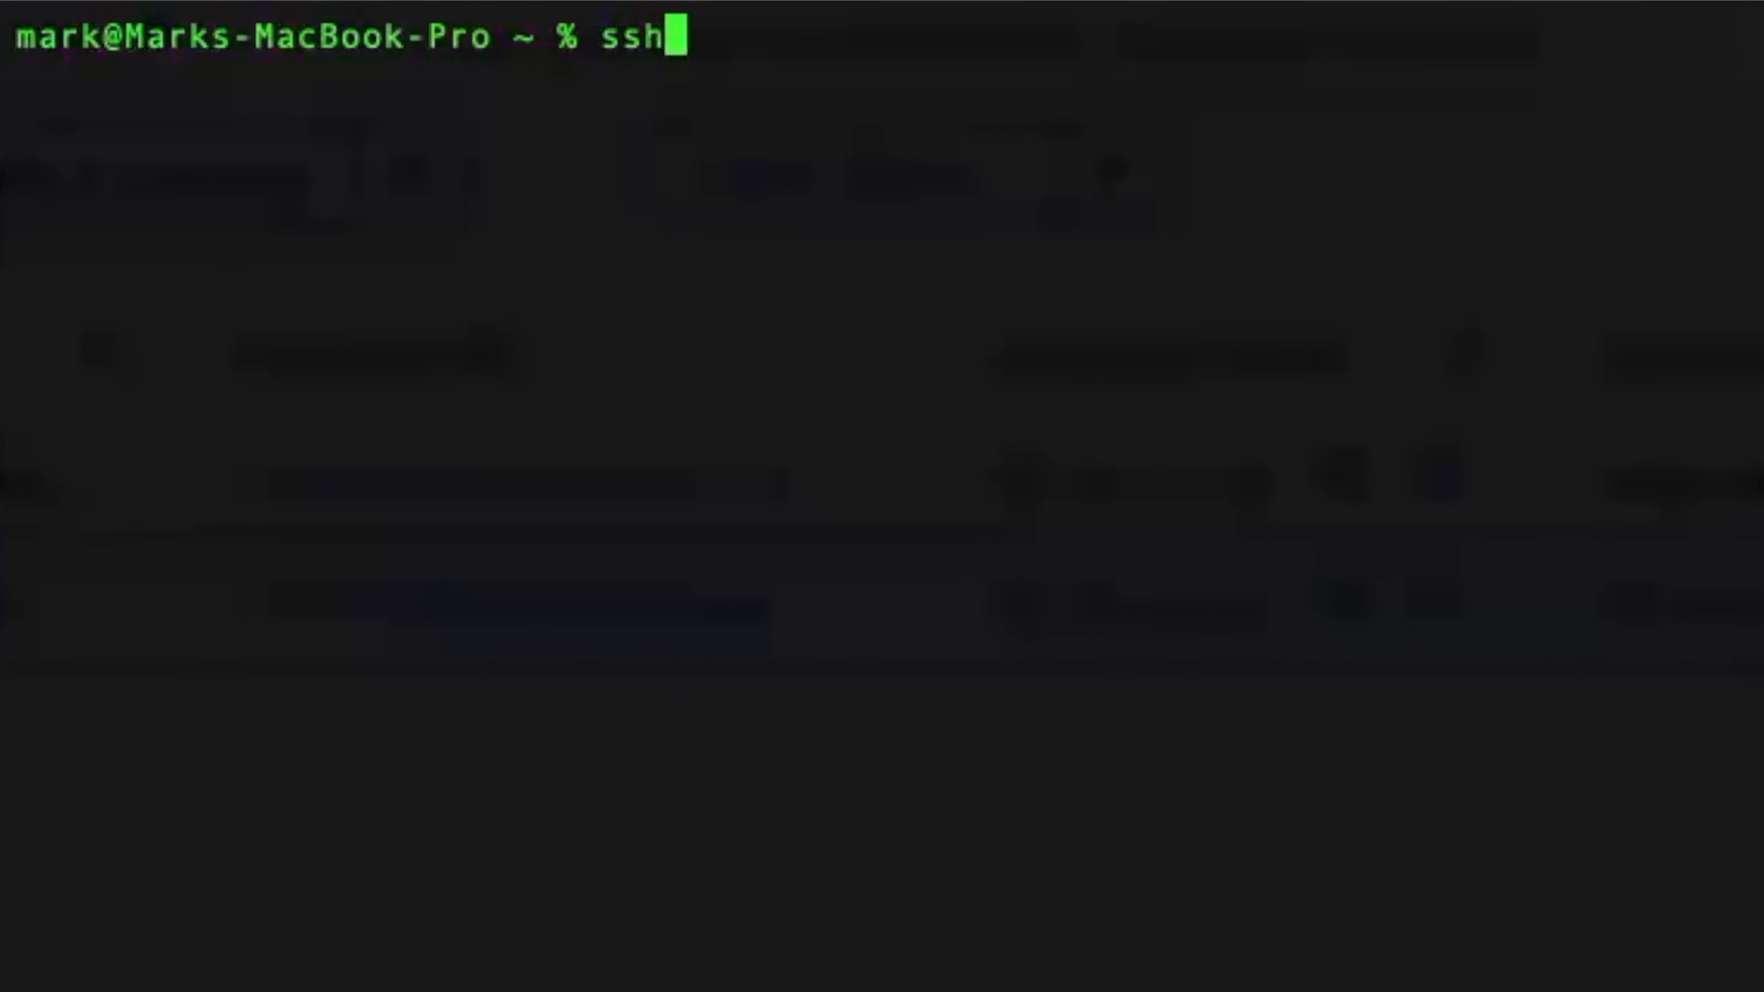
text(-i)
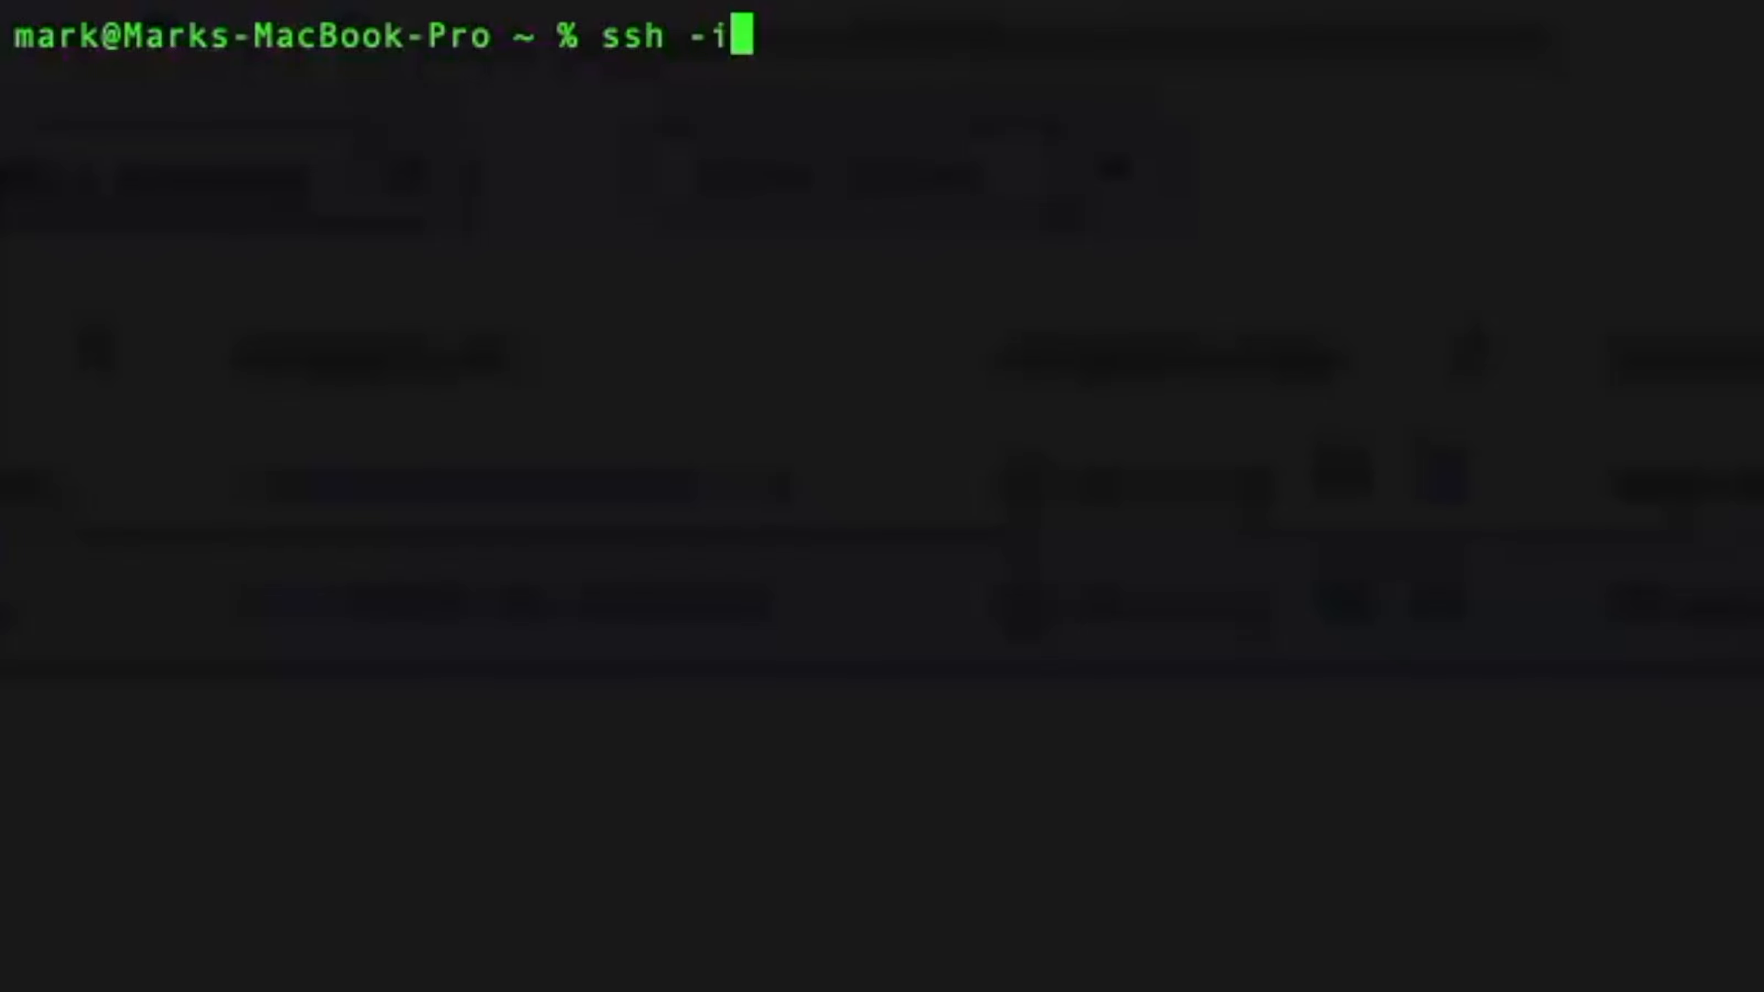
text( ~)
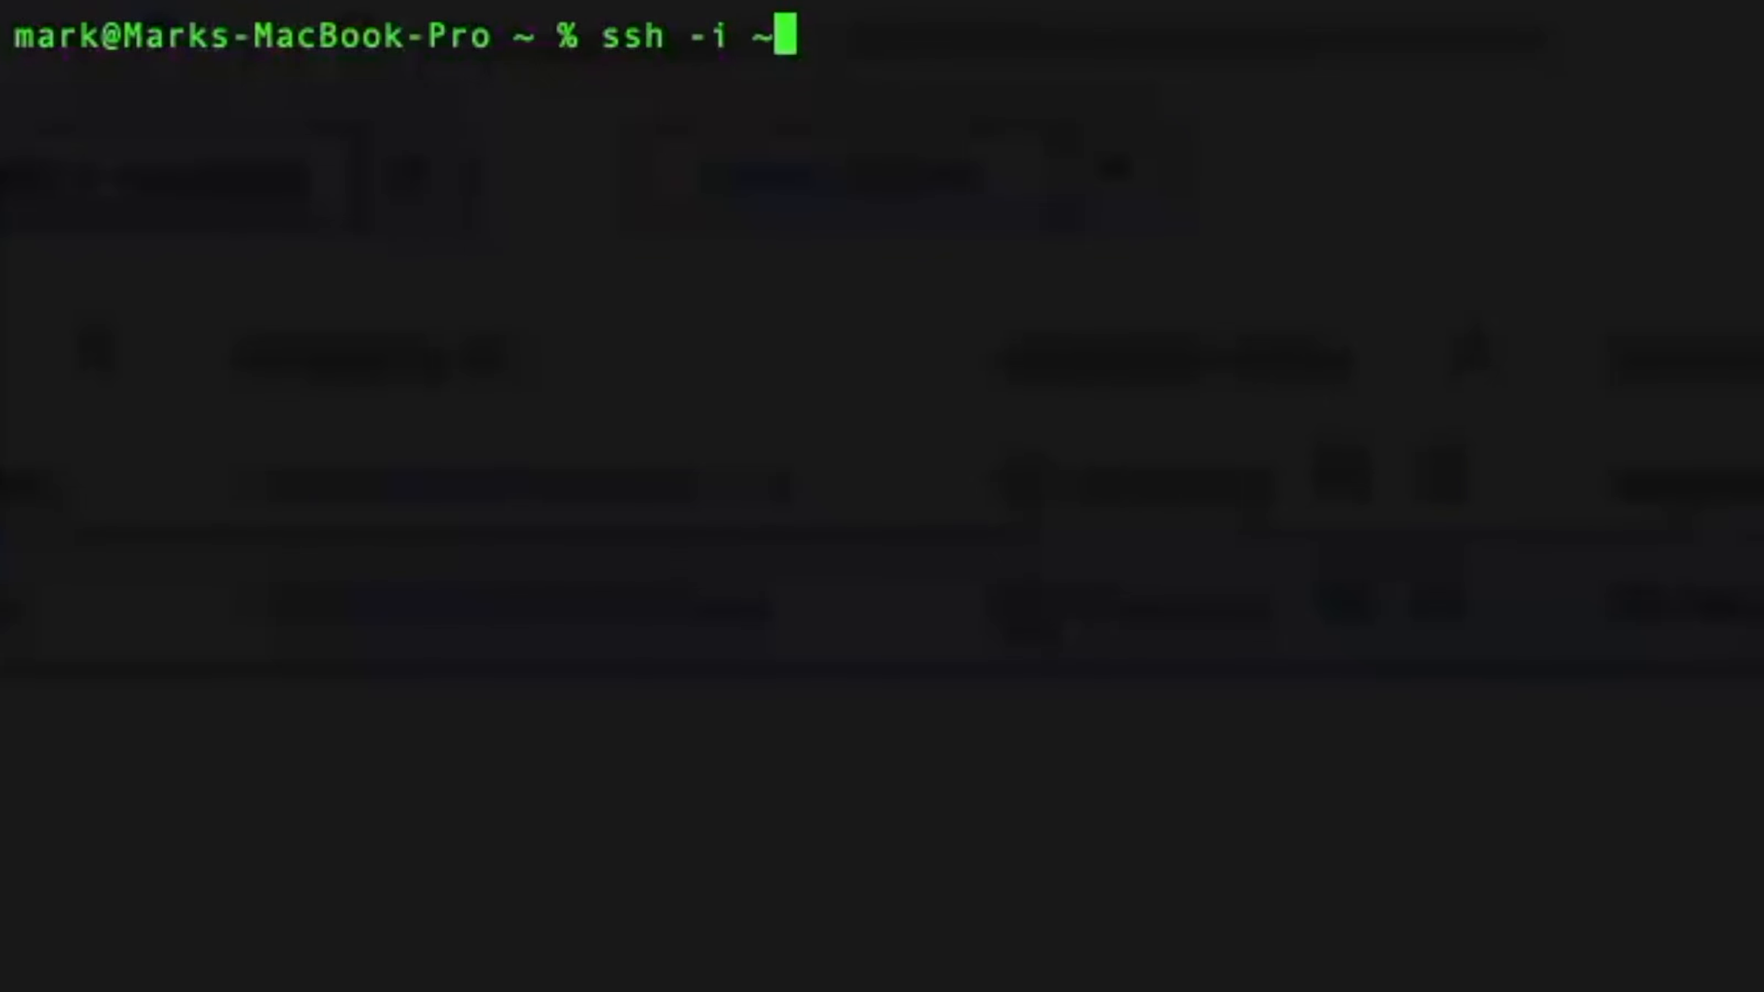
text(/Dow)
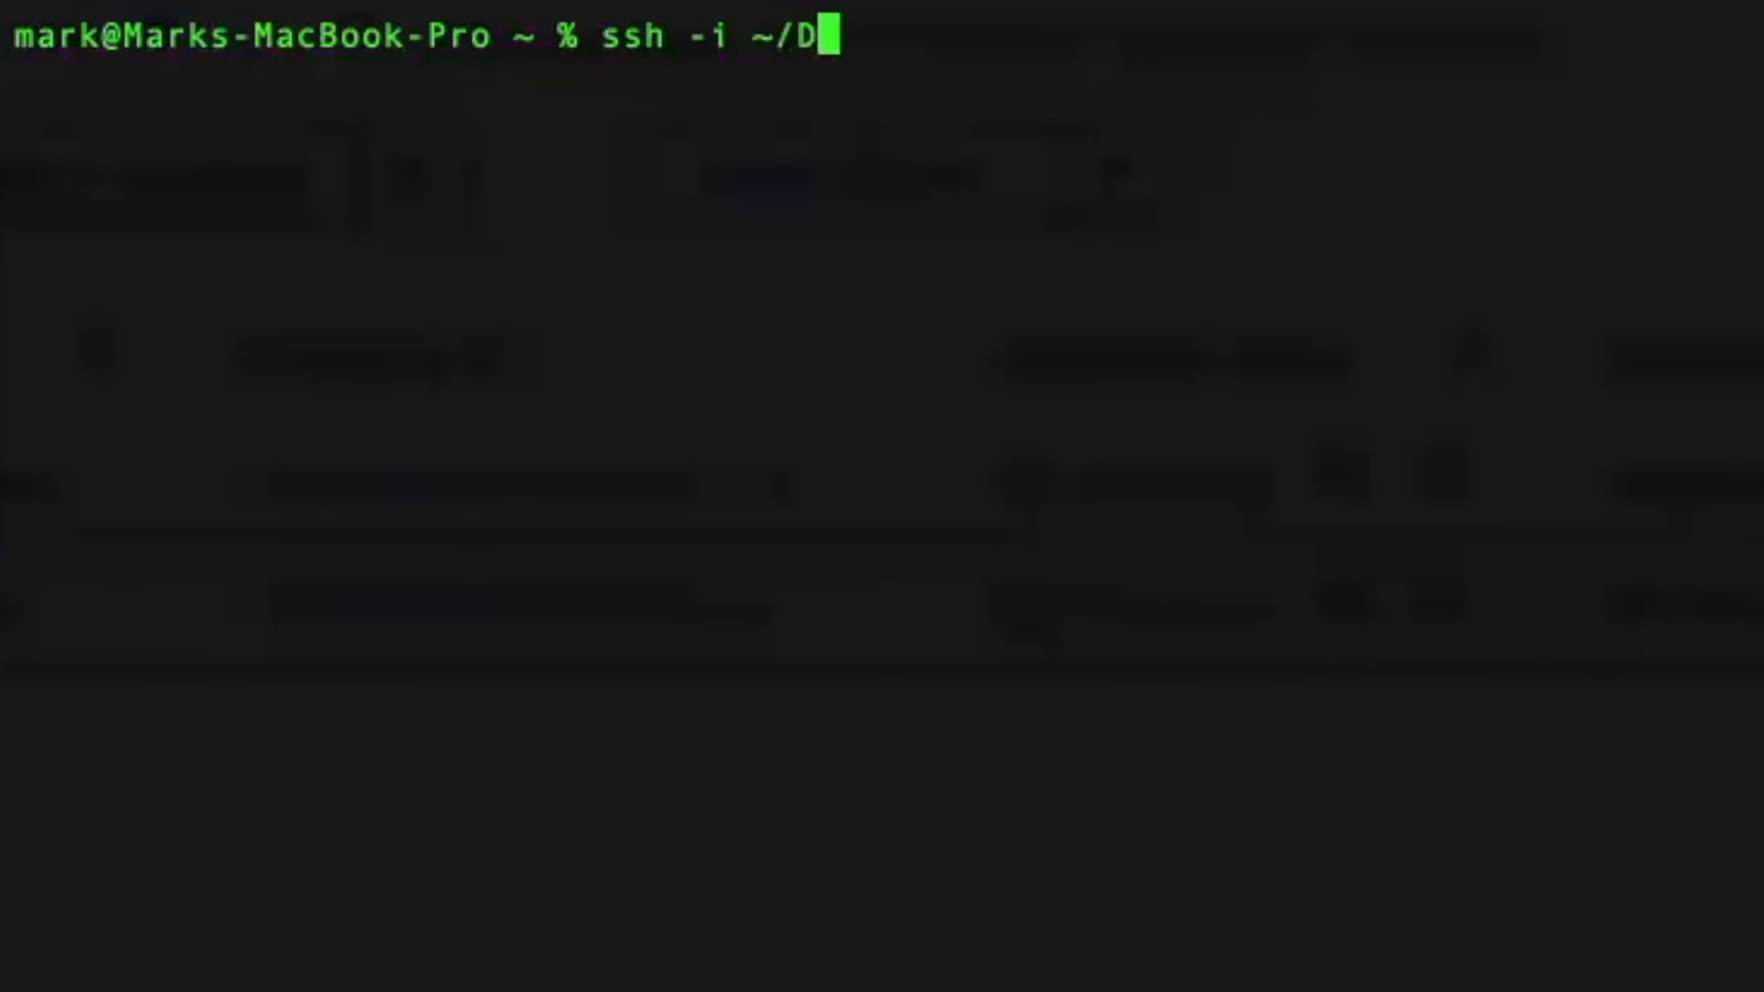
key(Tab)
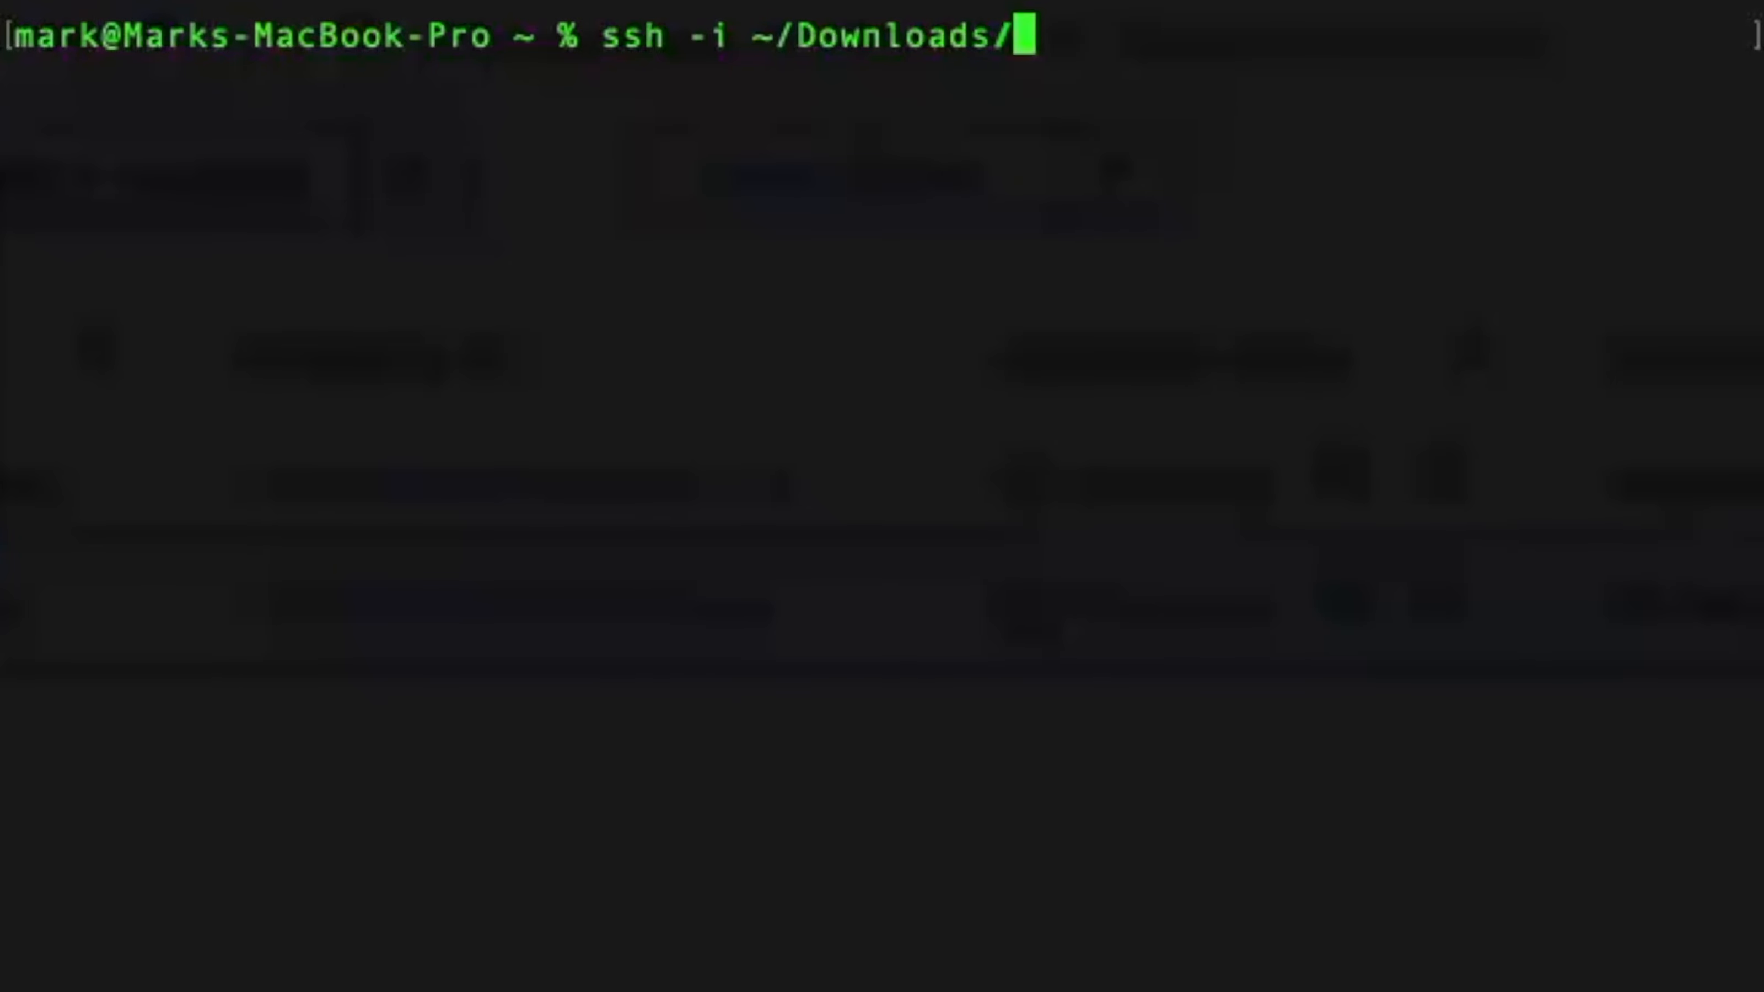
text(demo-)
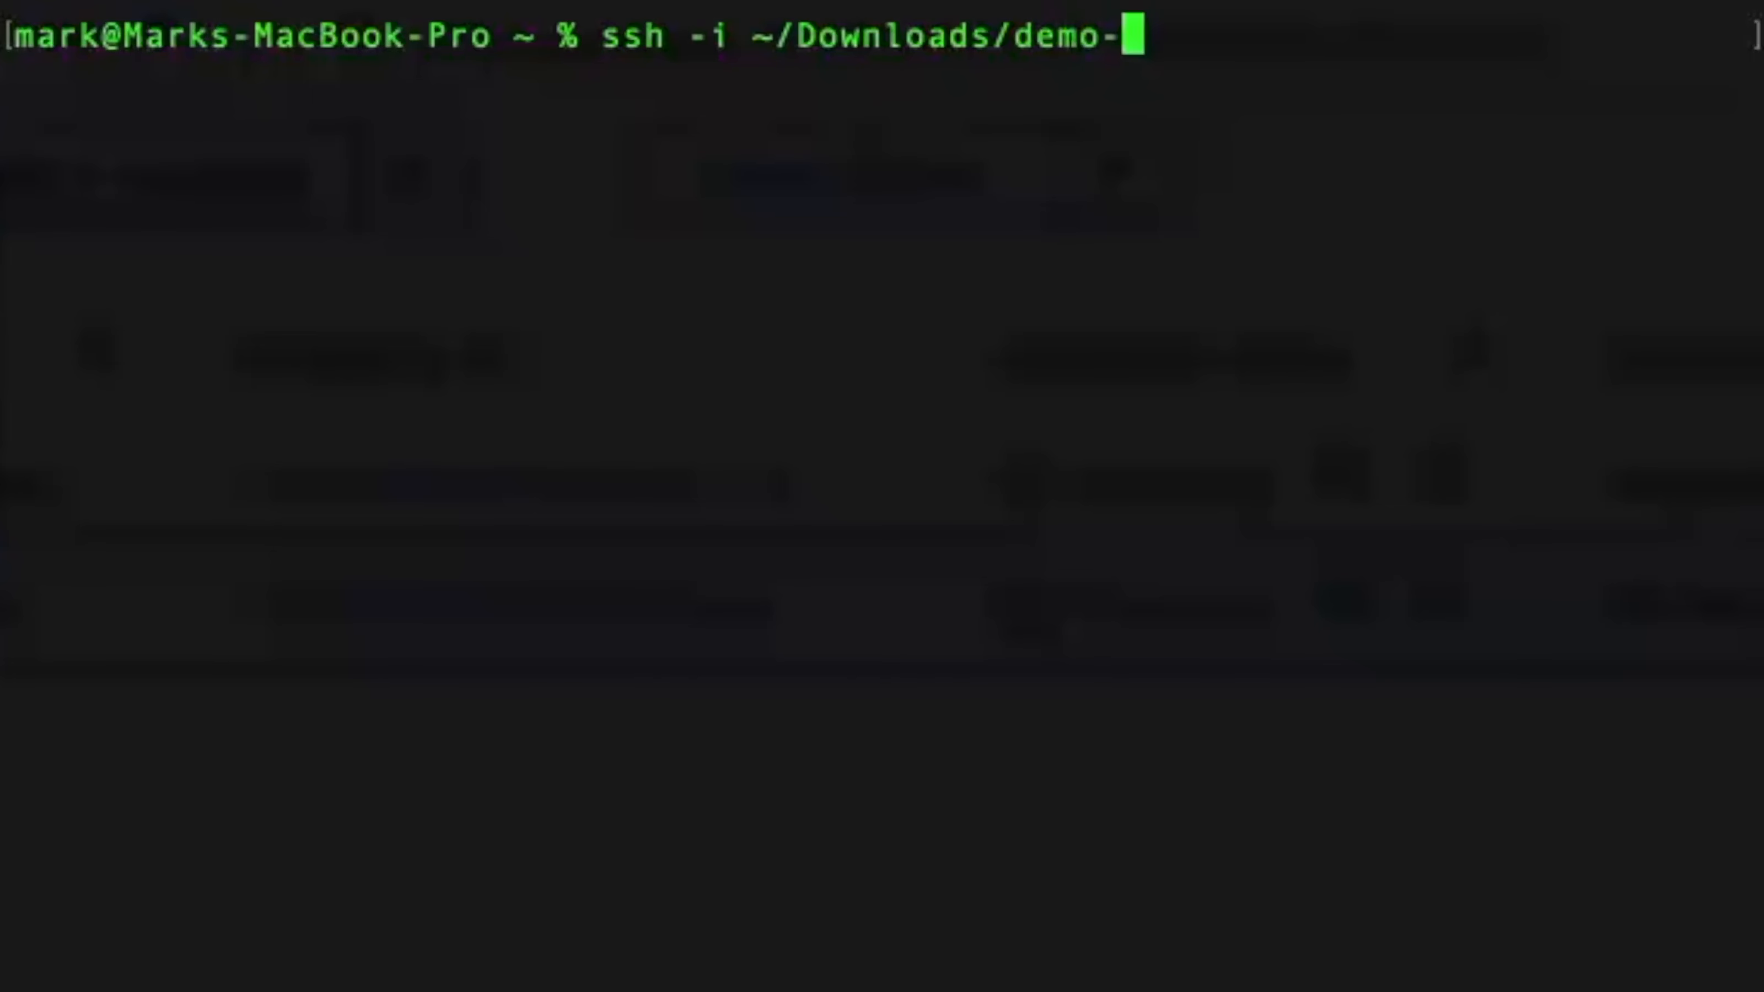
key(Tab)
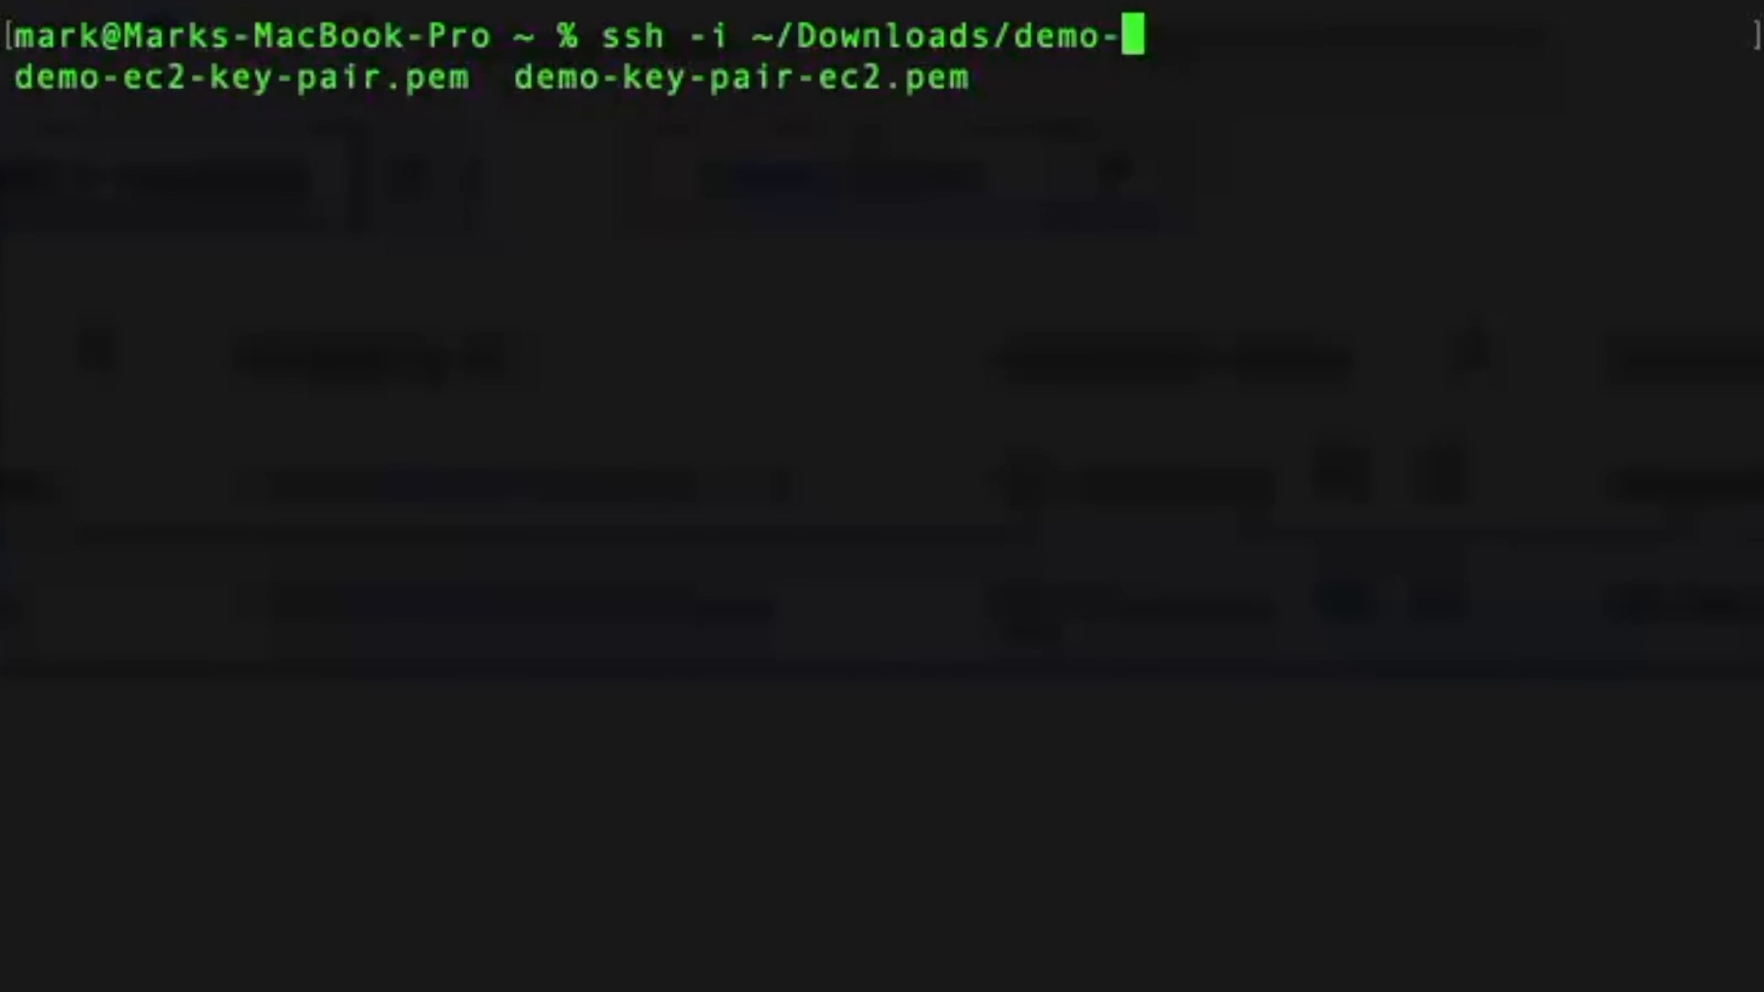
text(k)
key(Tab)
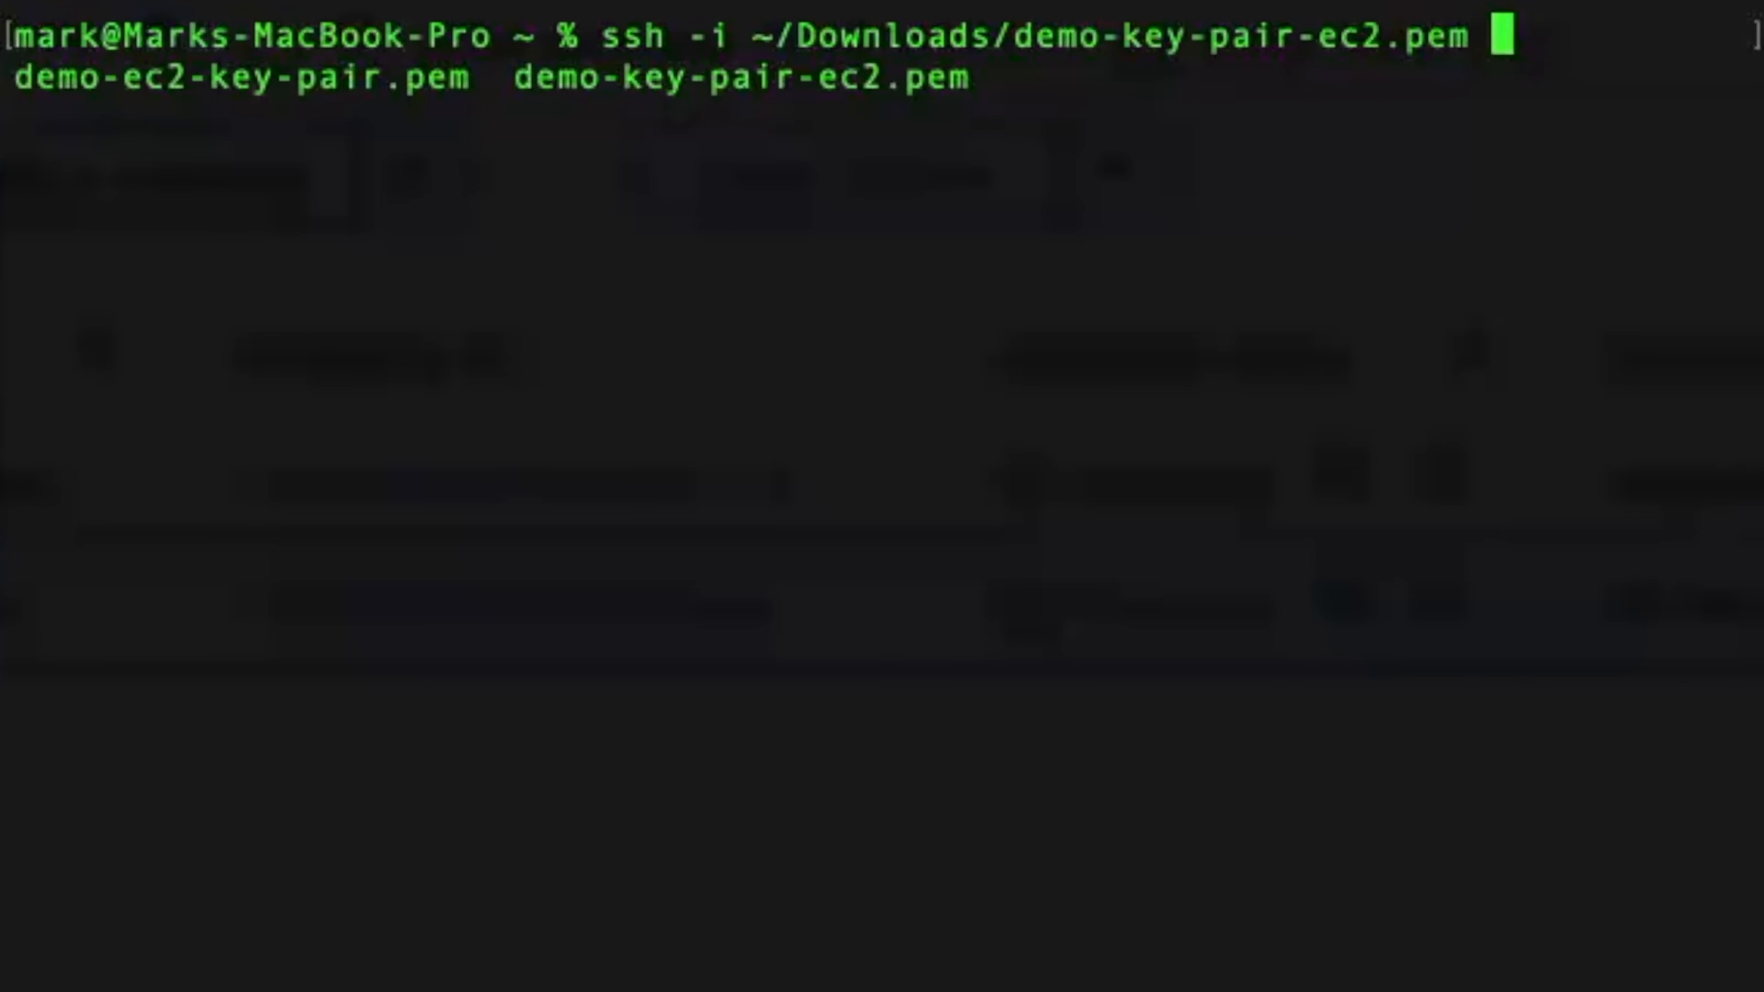
text(ec2)
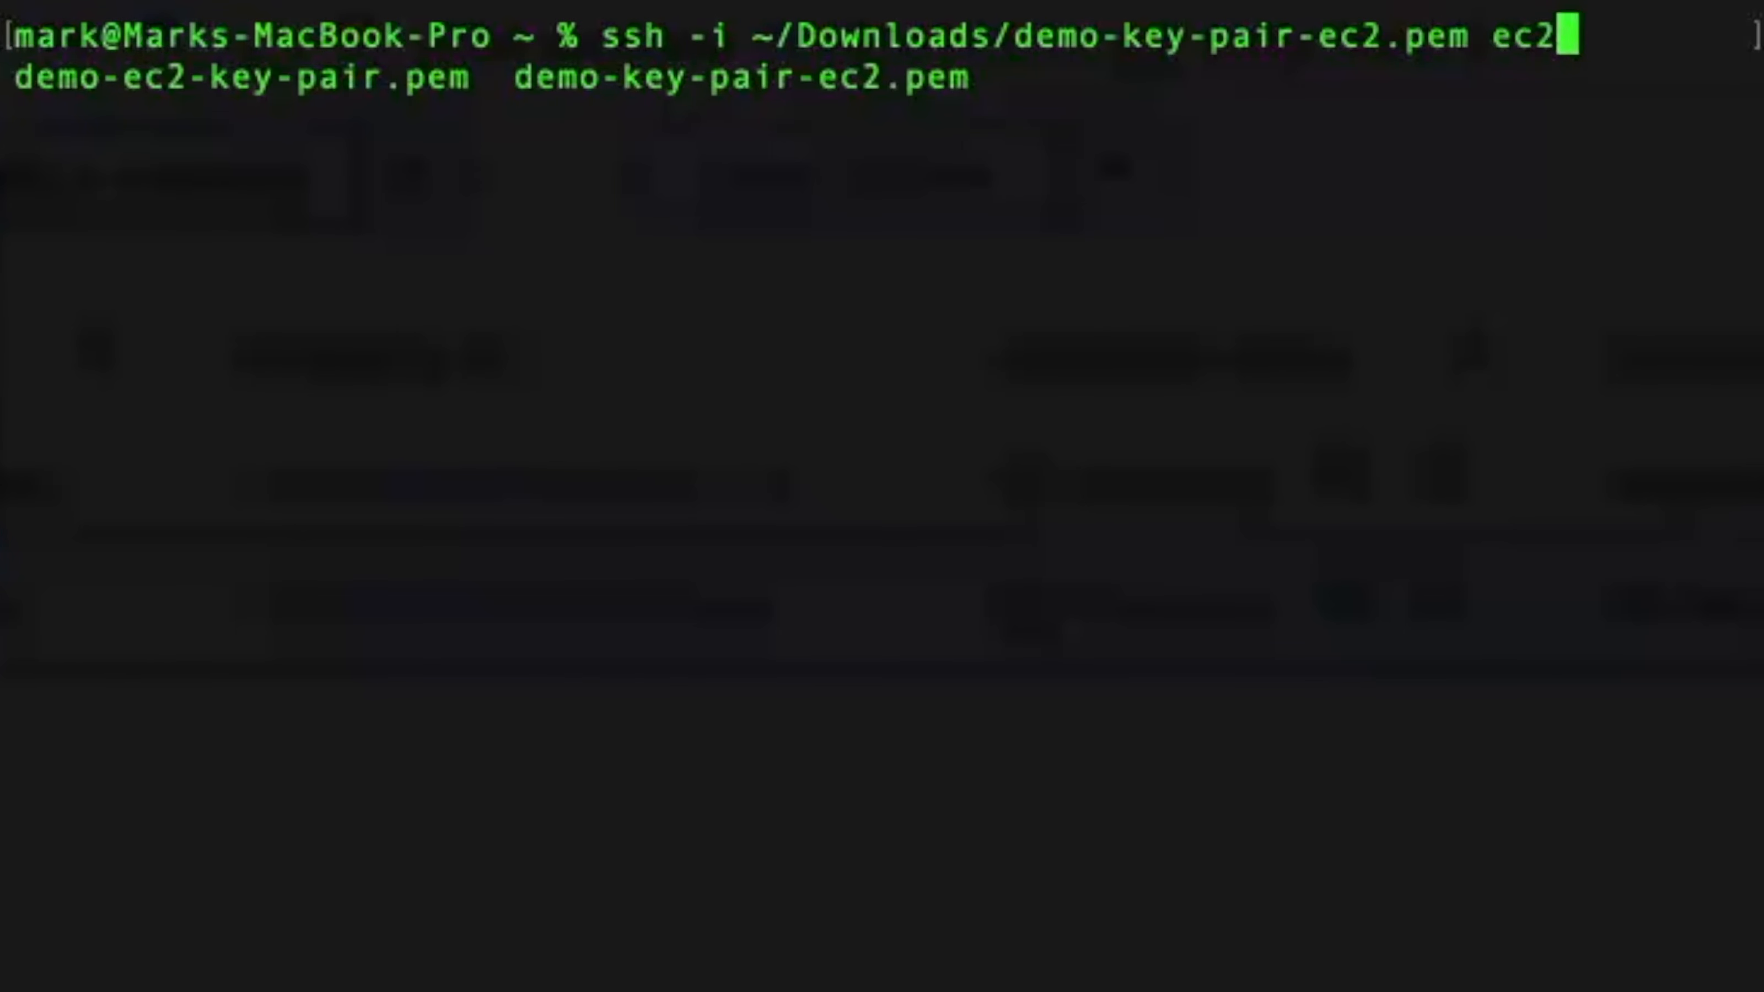
text(-user)
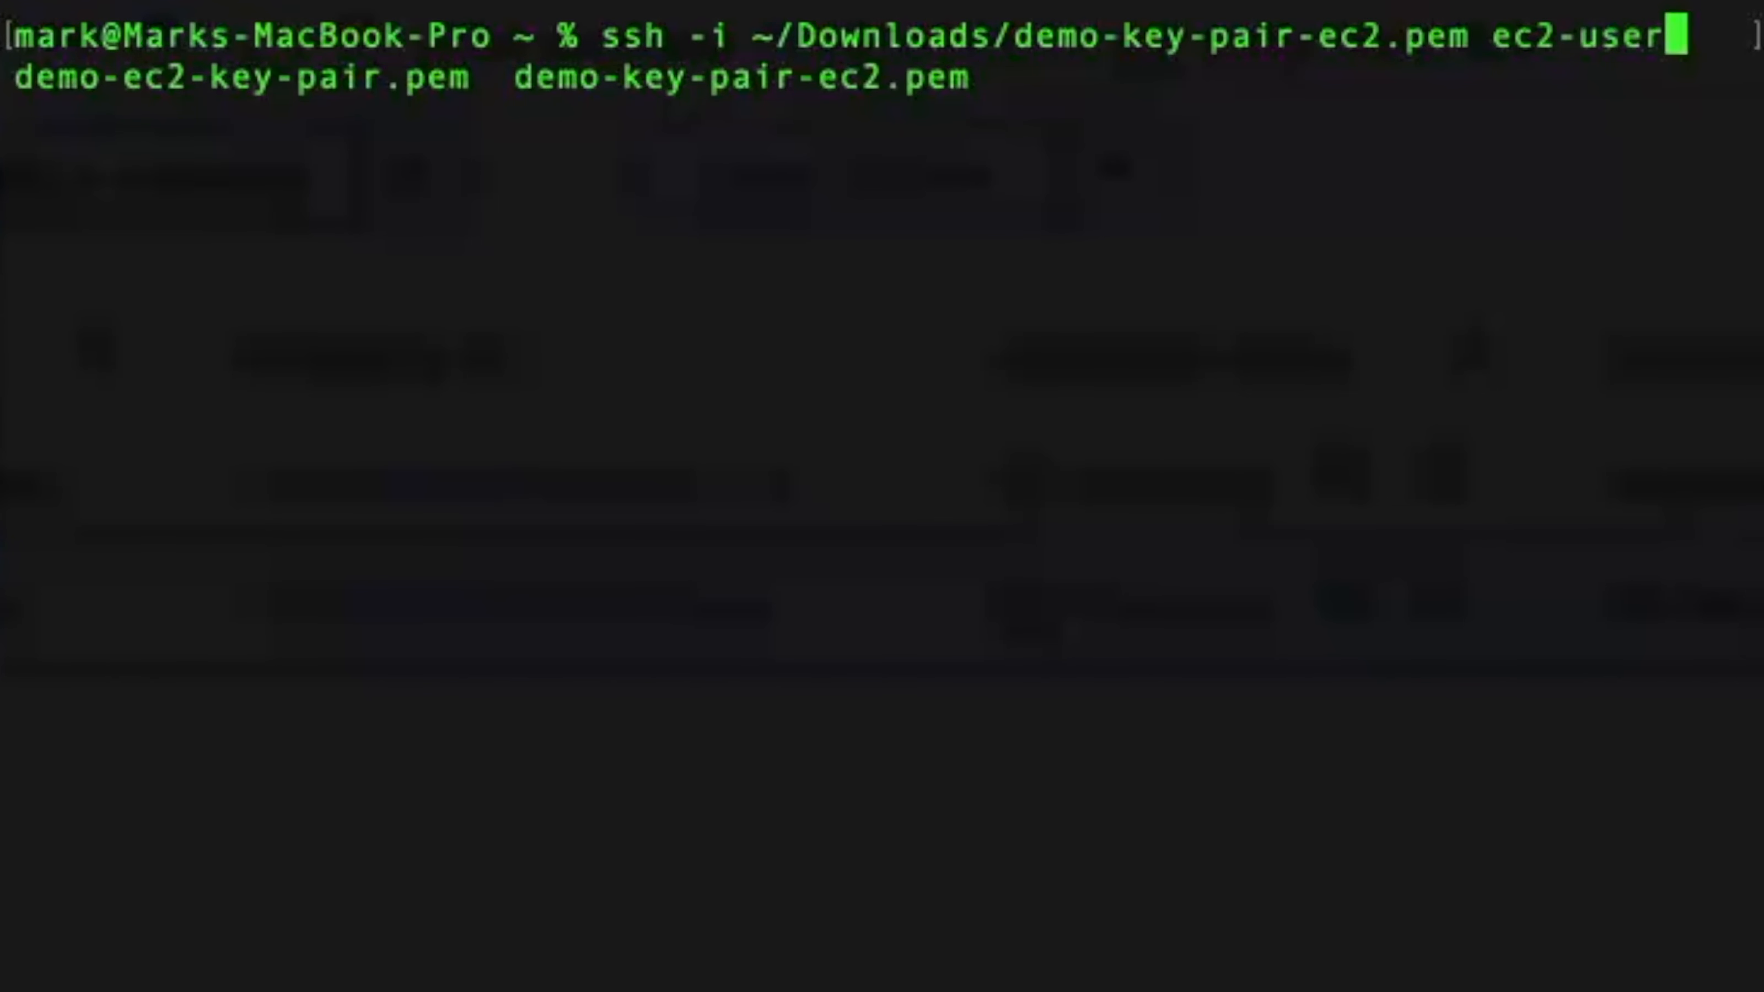
text(@)
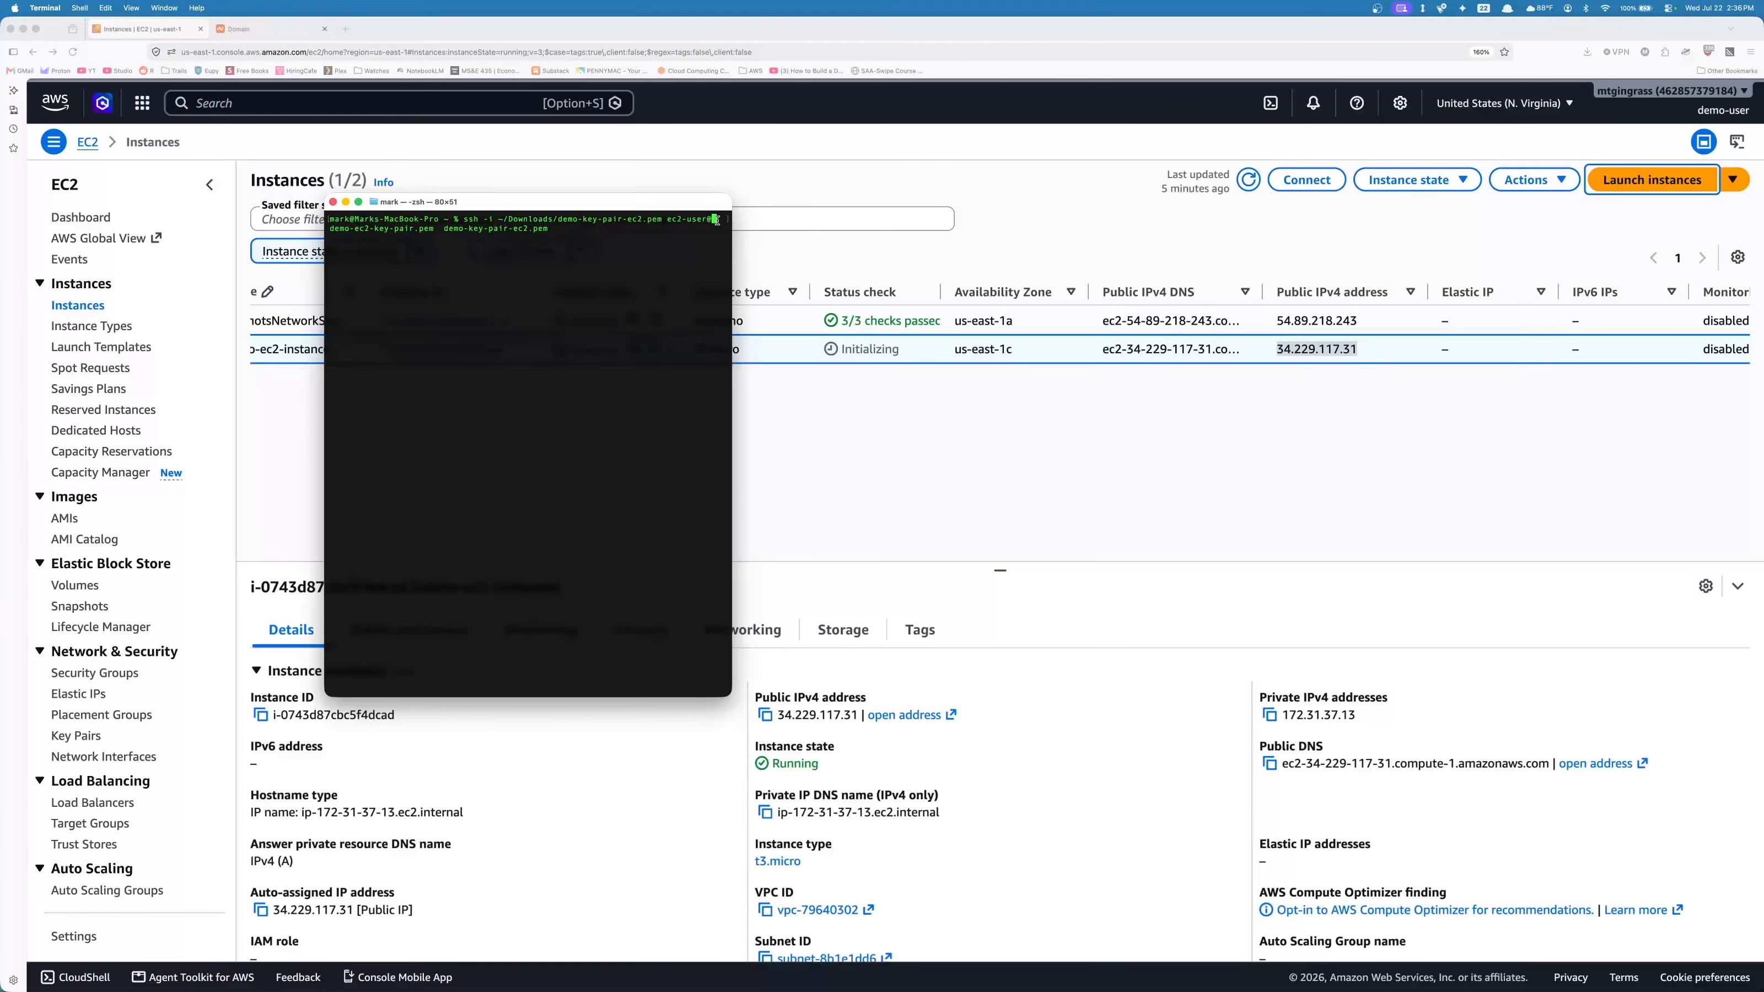
text(34.229.117.31)
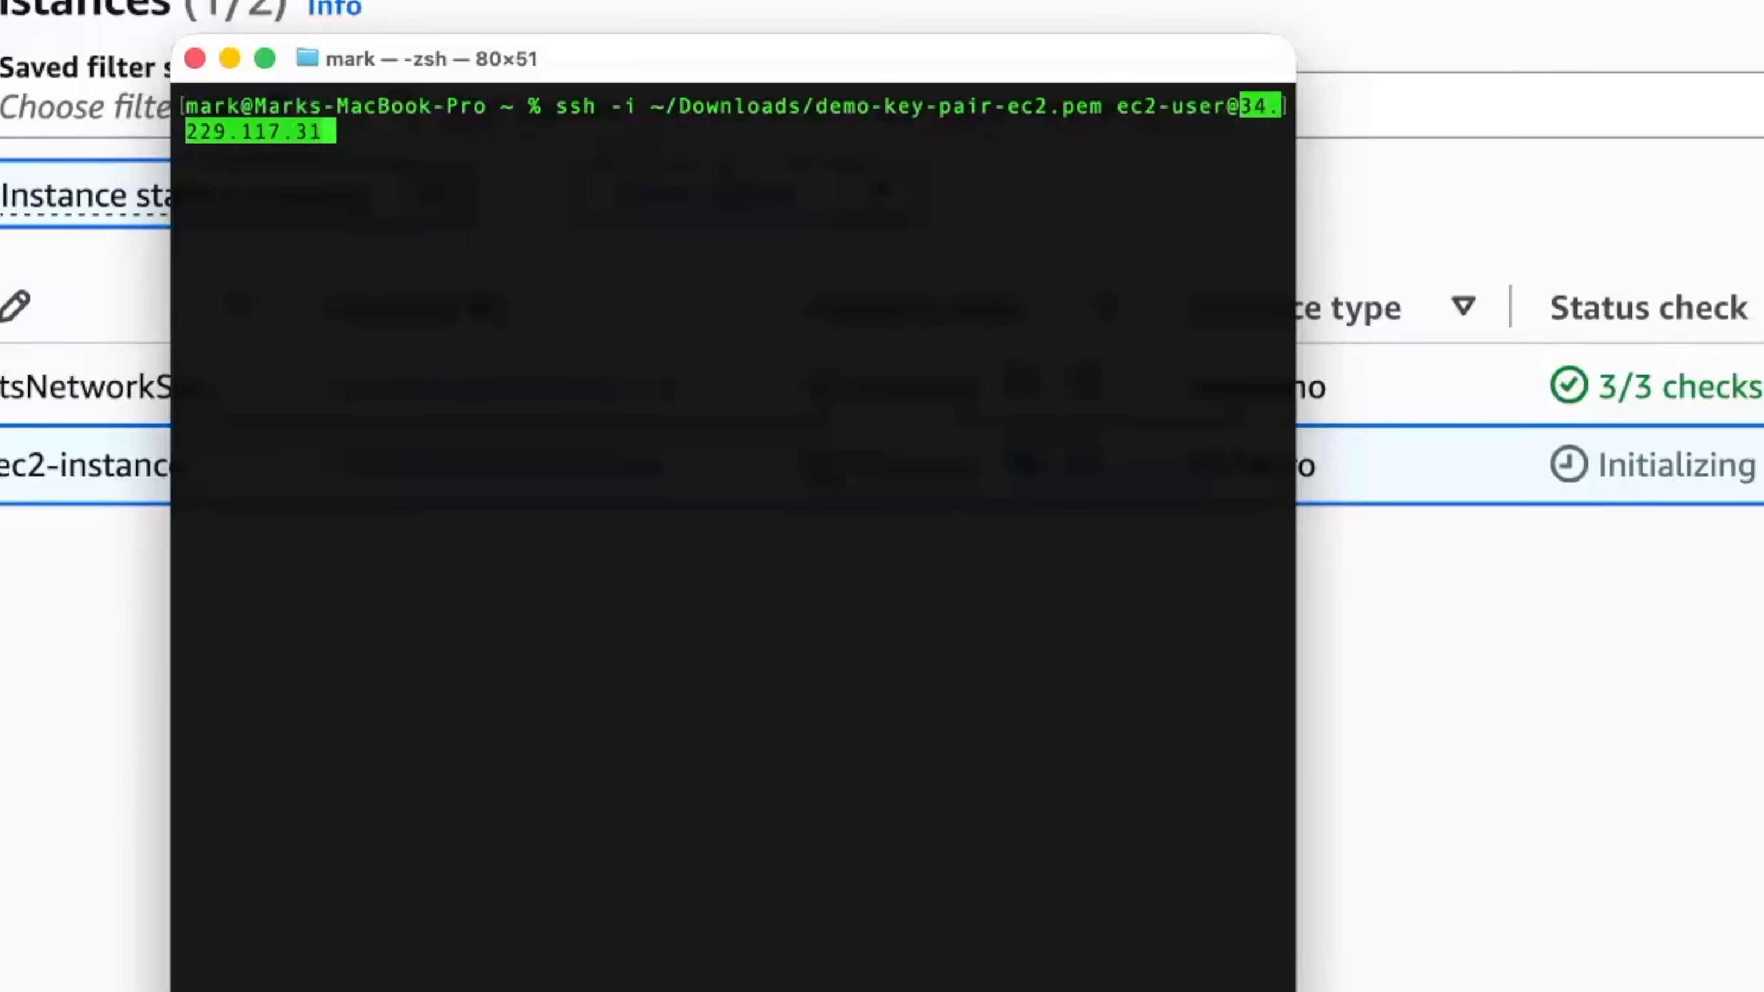
key(Return)
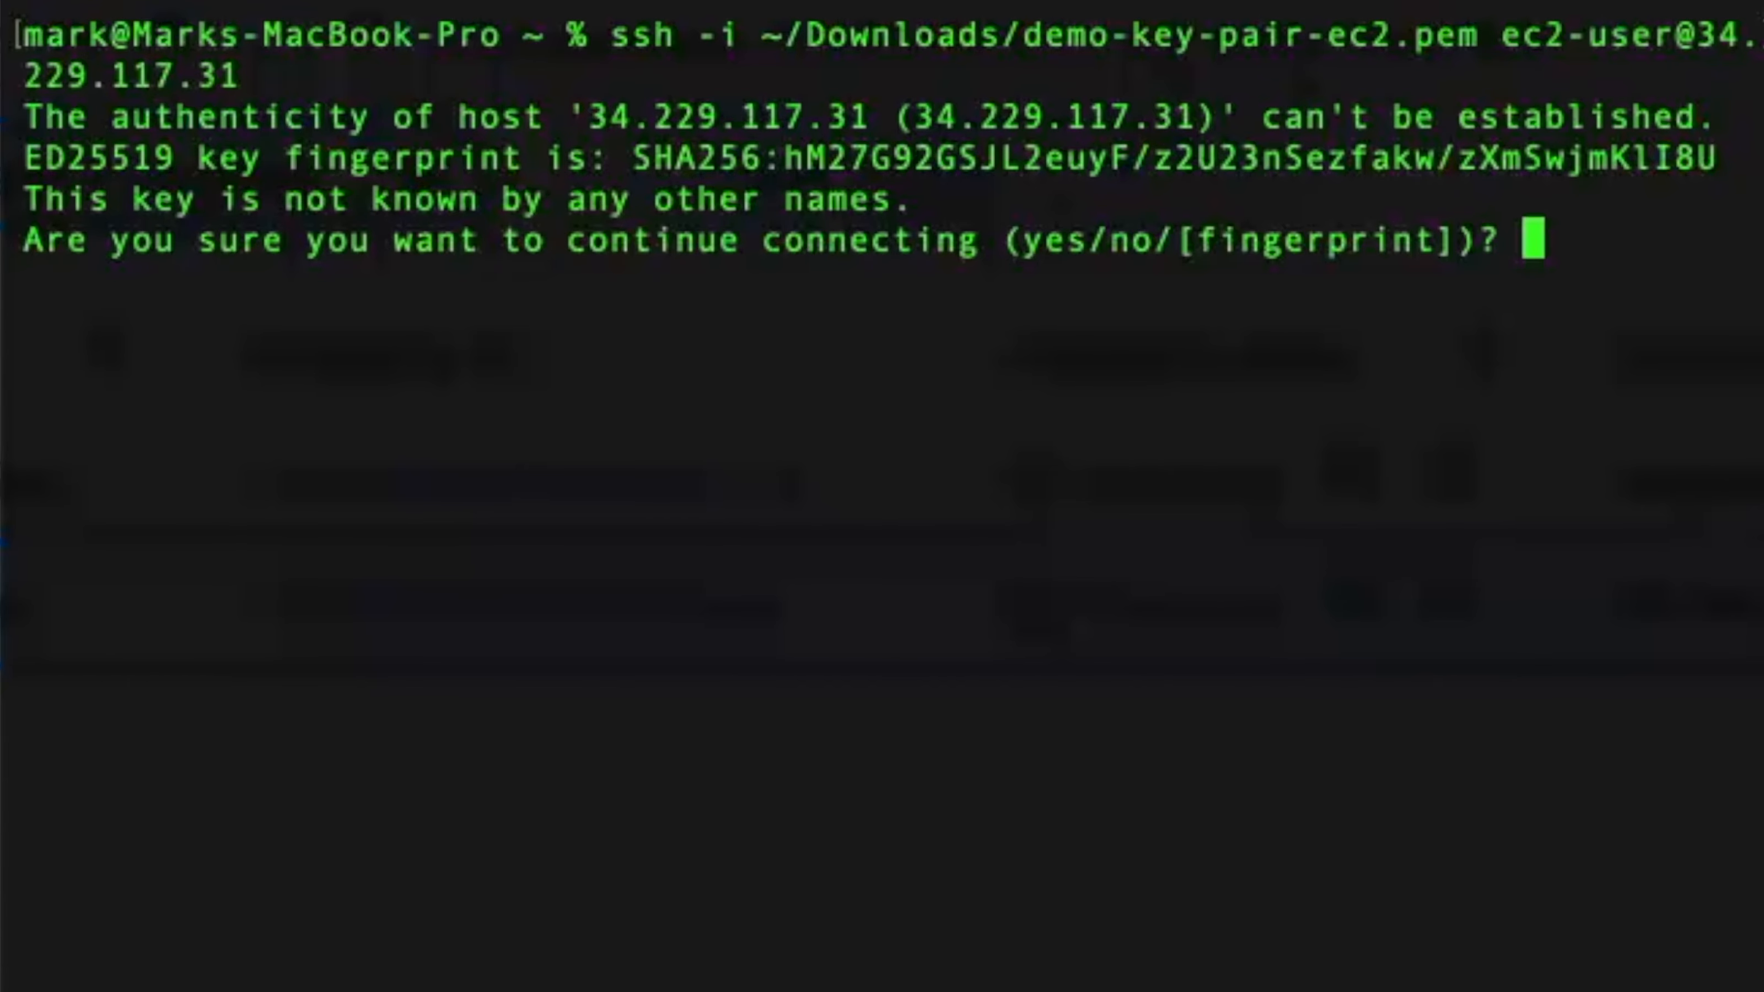
text(yes)
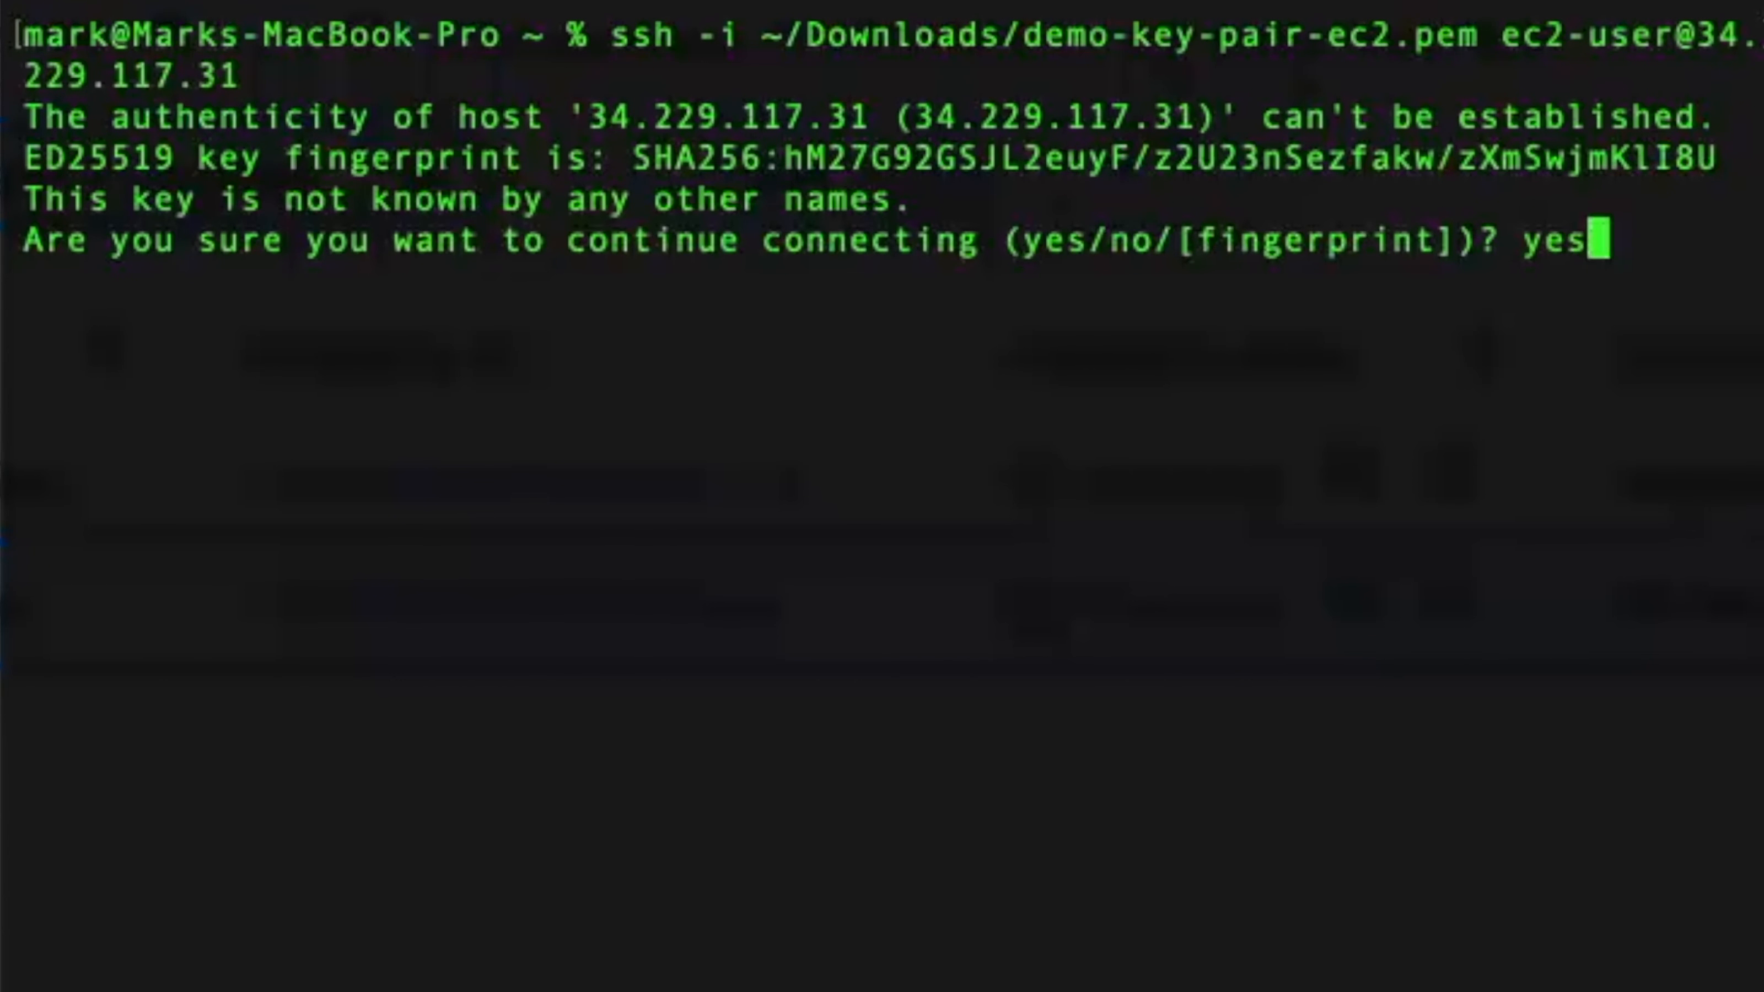
key(Return)
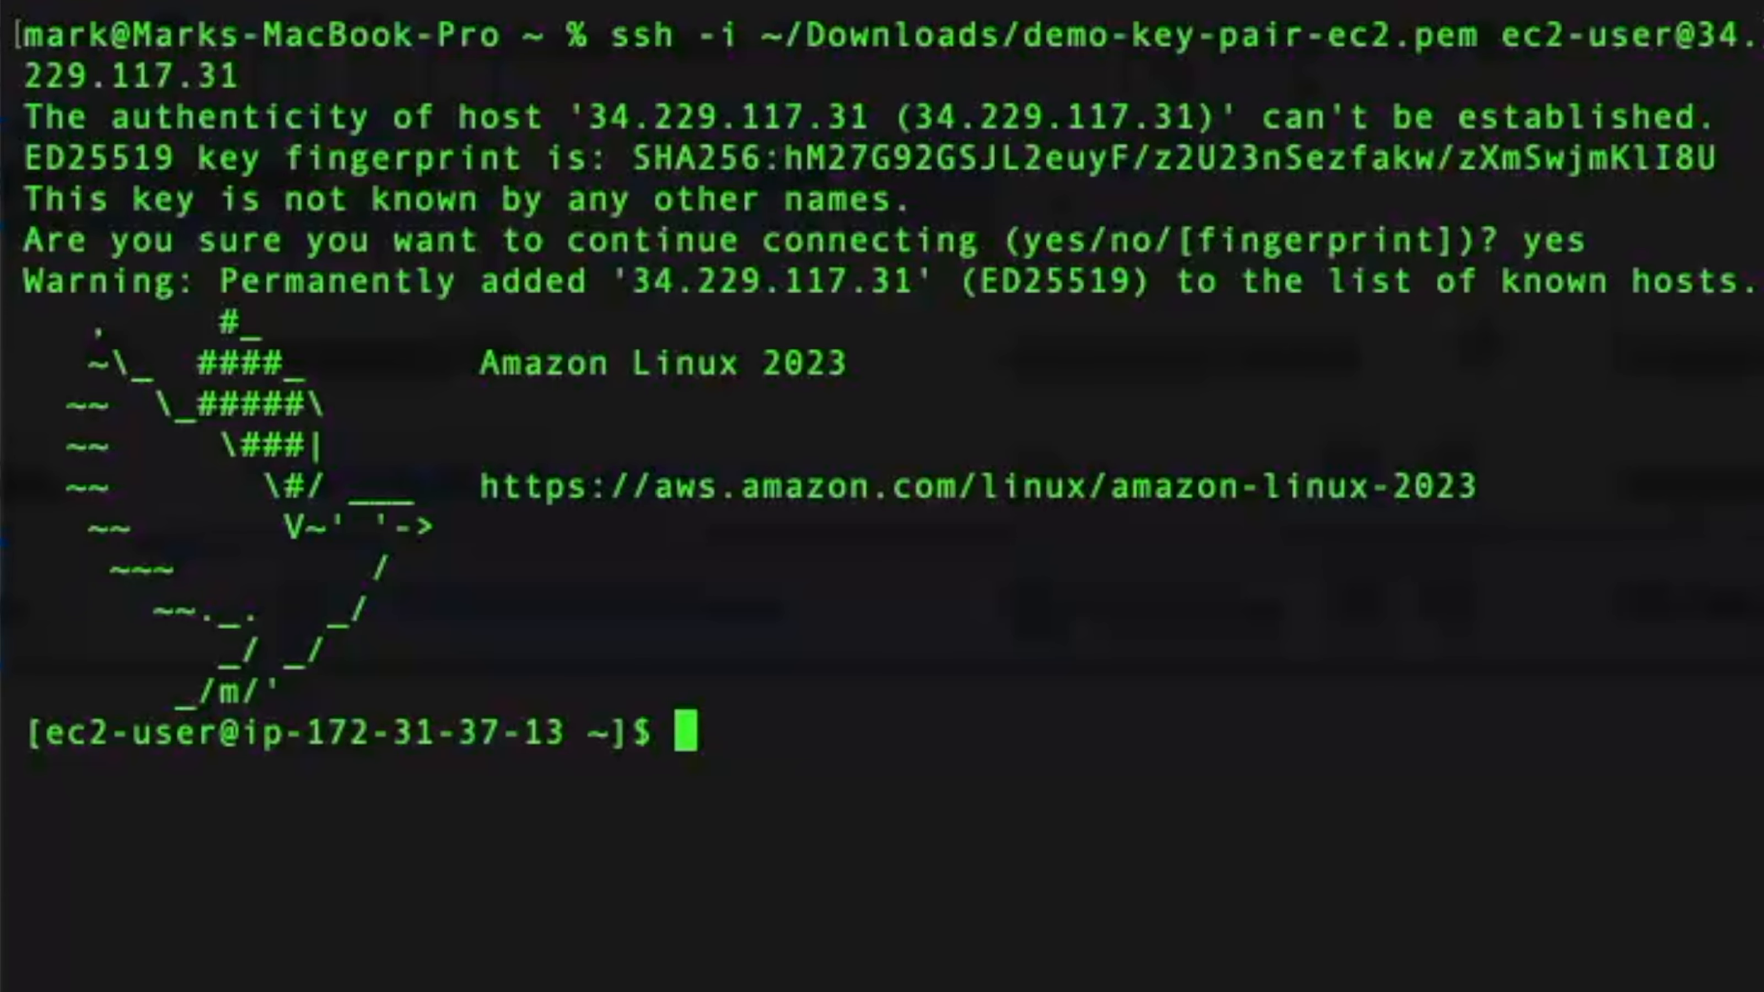
Check the logged-in user with whoami and the instance's running time with uptime
text(wh)
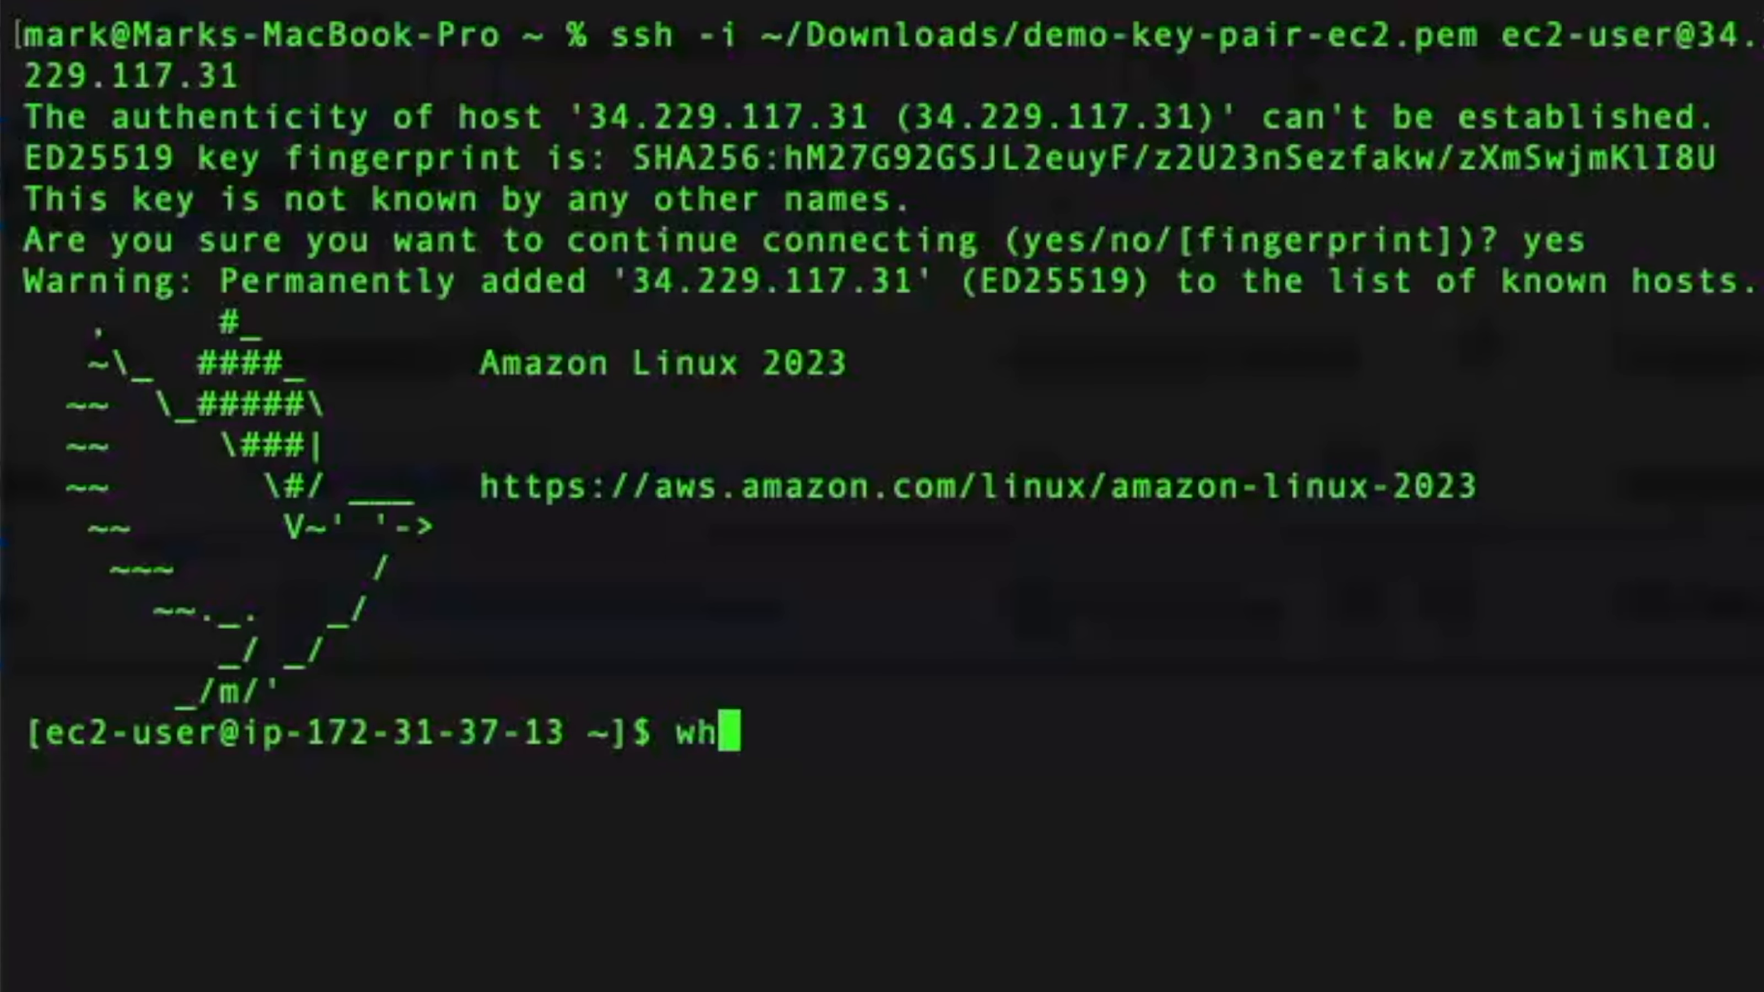
text(oami)
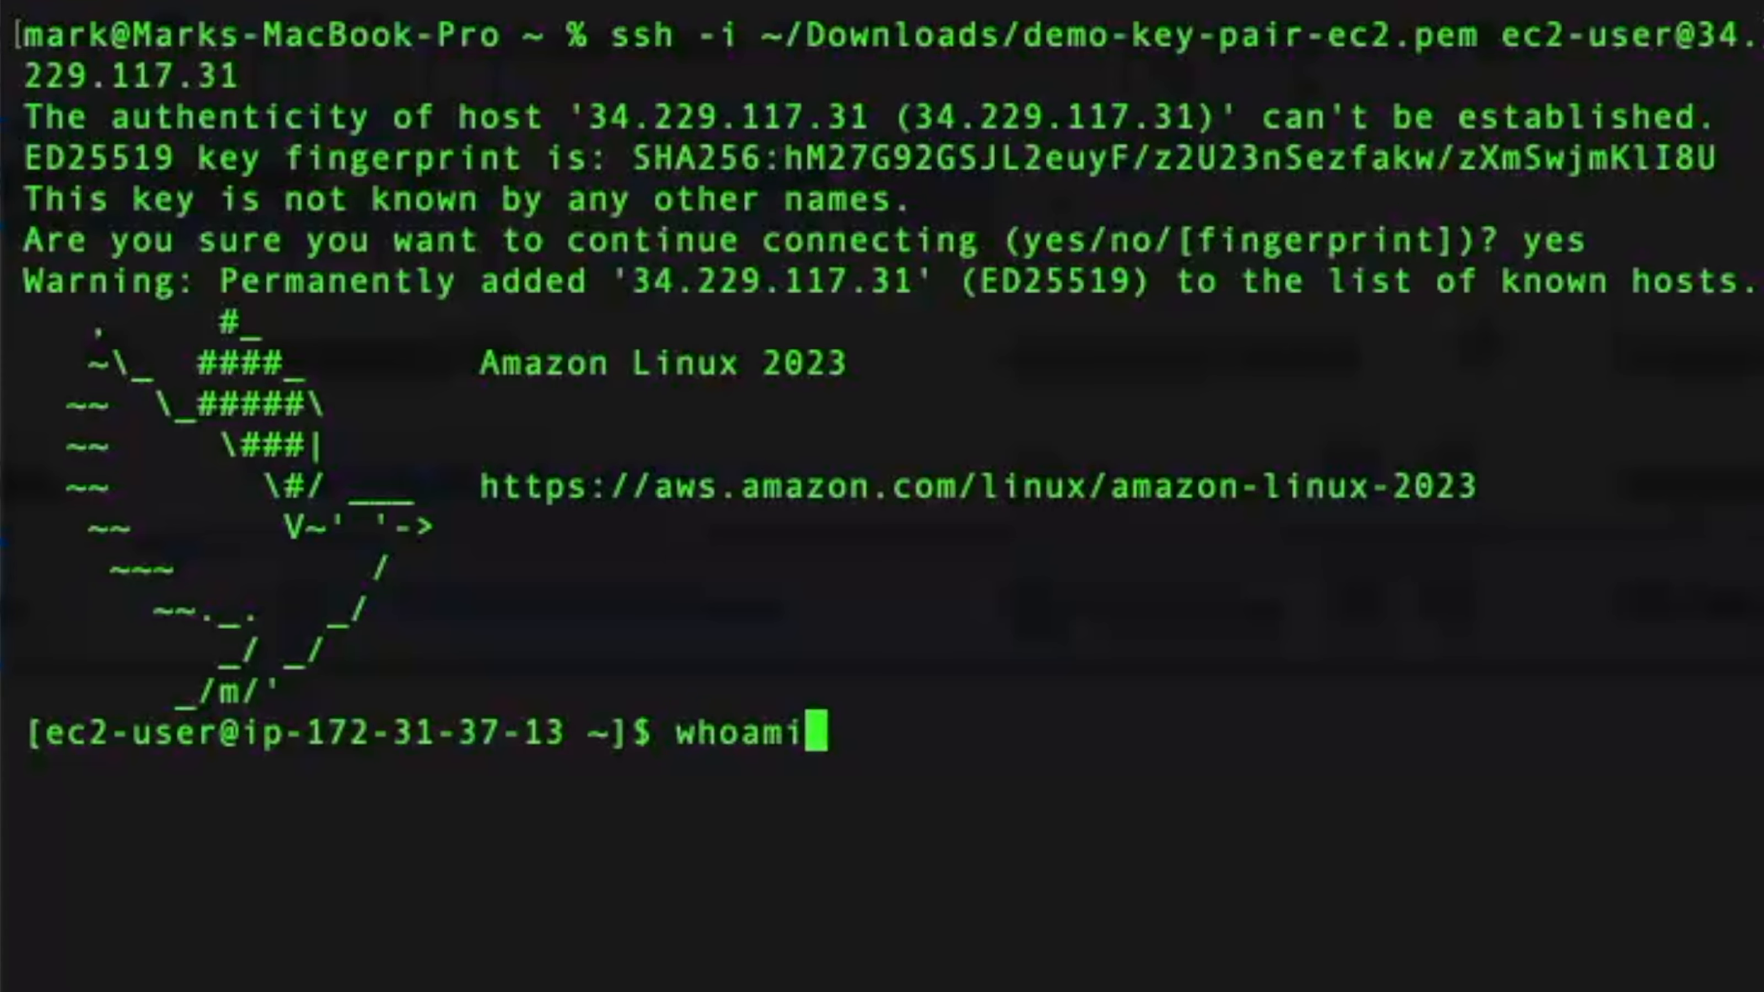
key(Return)
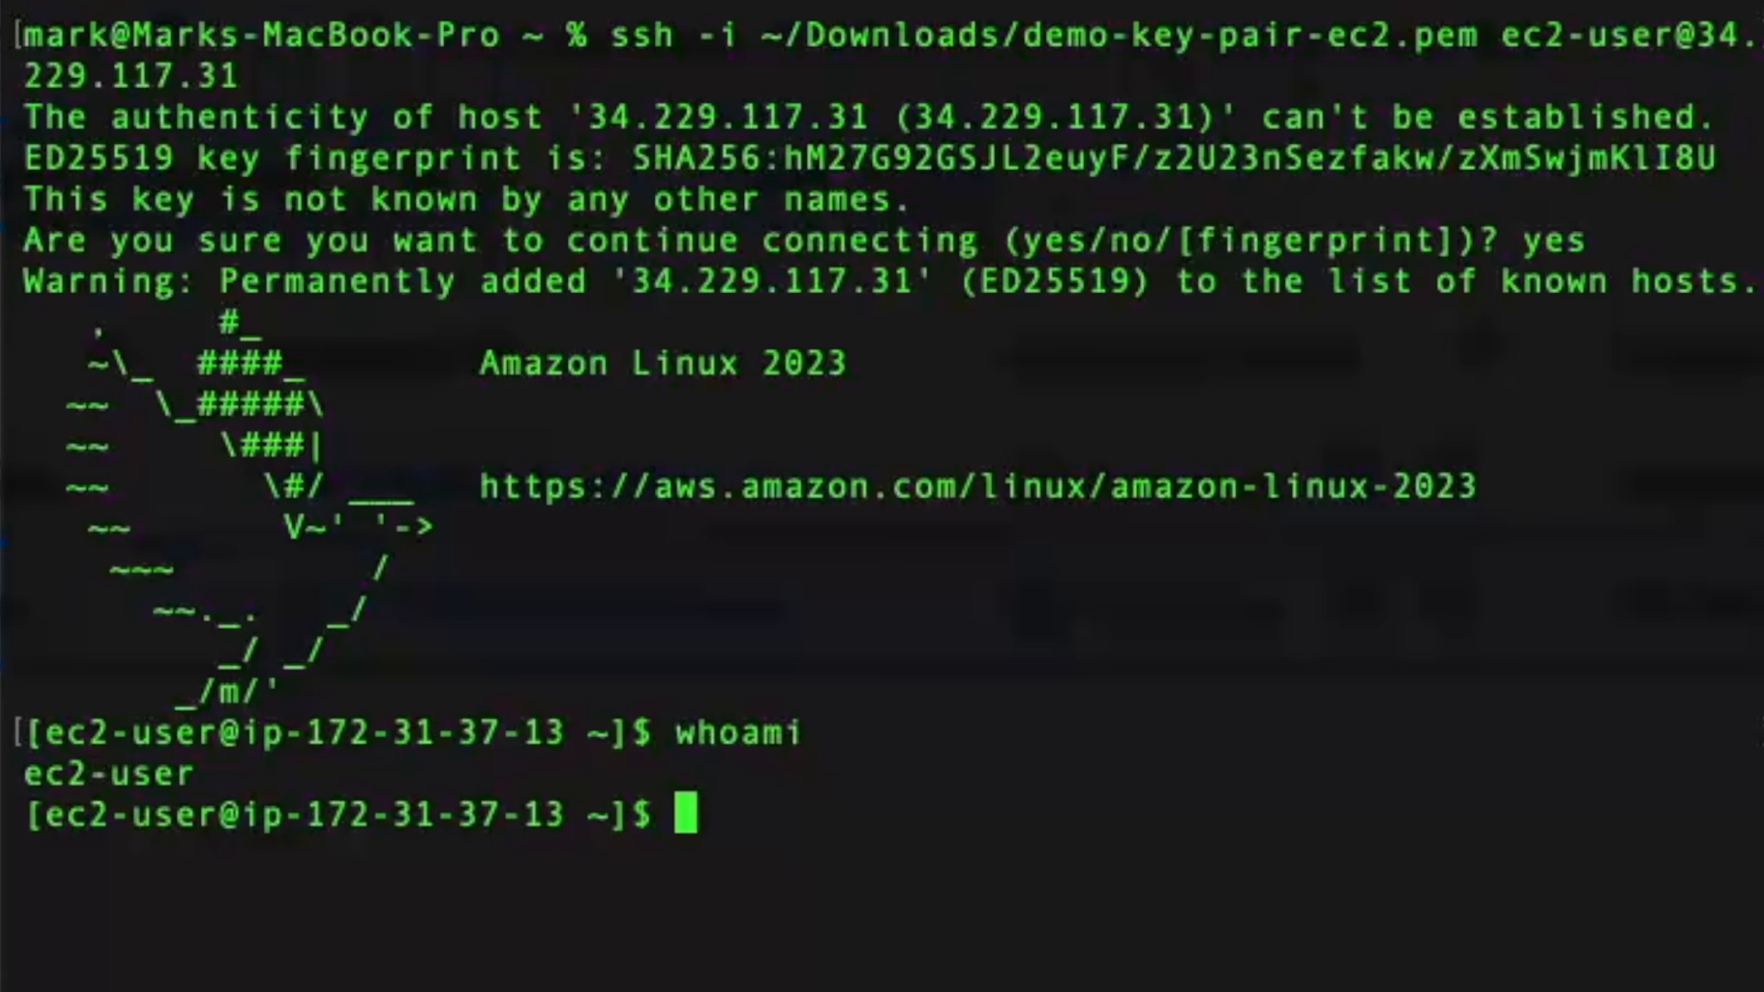
text(uptime)
key(Return)
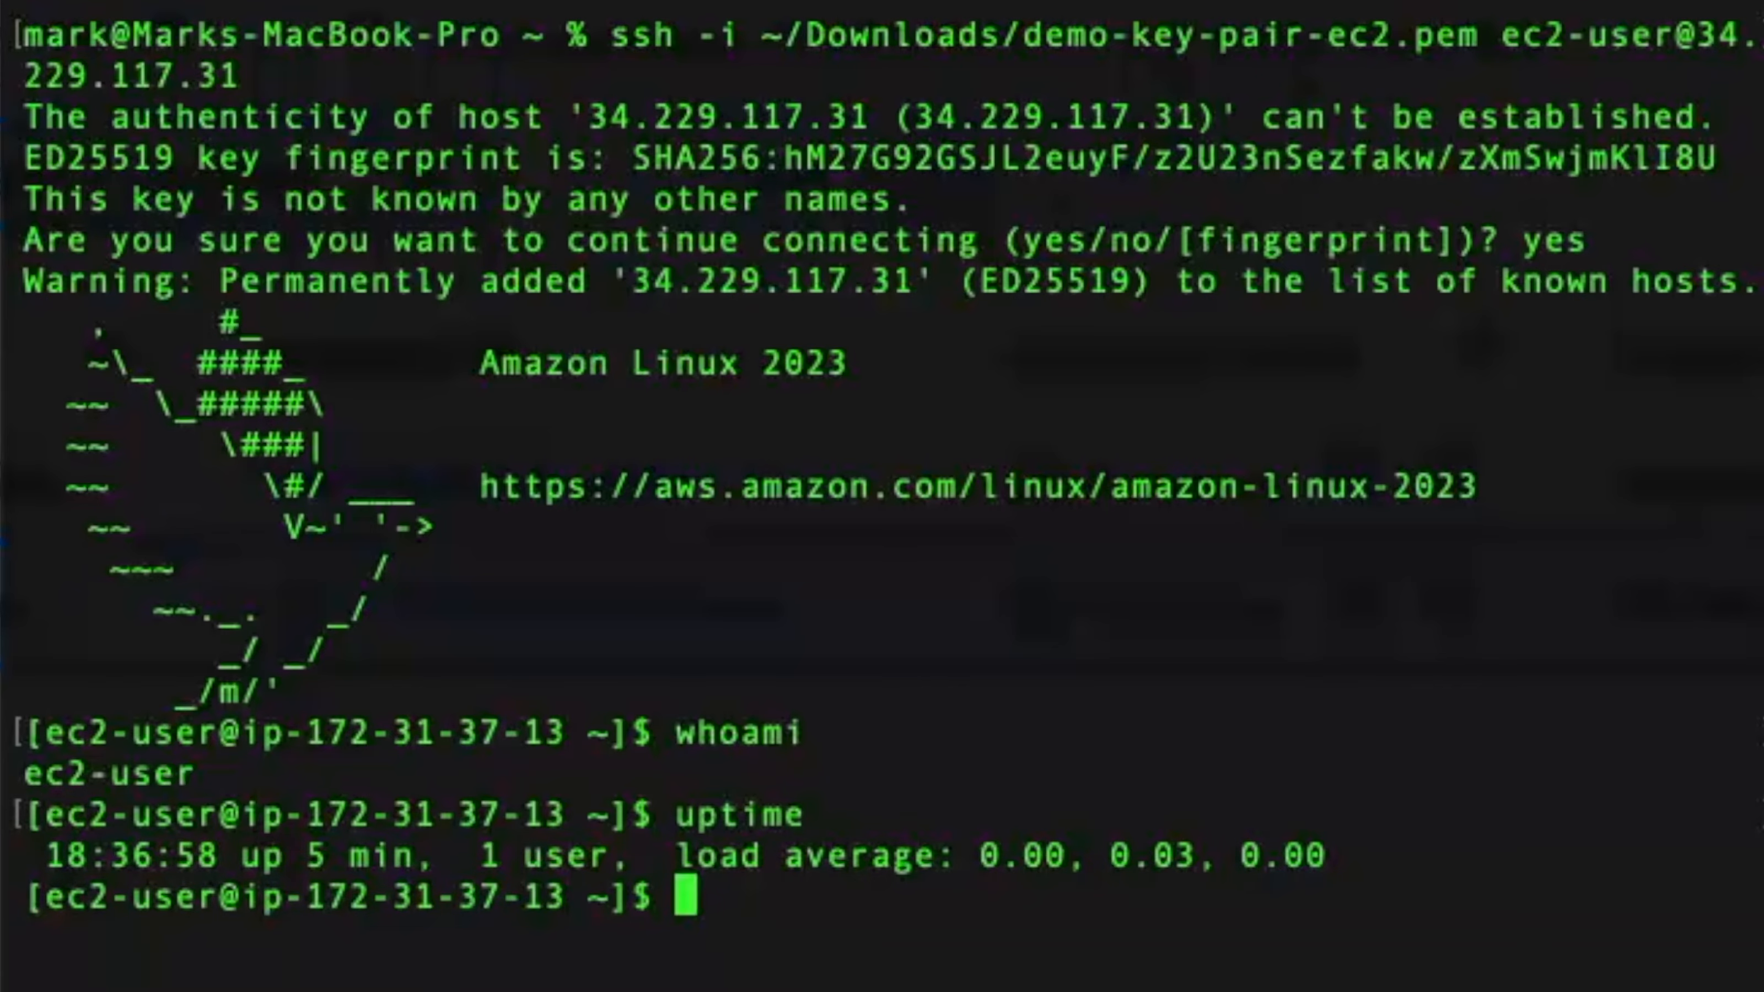
List the home directory's contents with ls, then include hidden files and details with ls -la
text(ls)
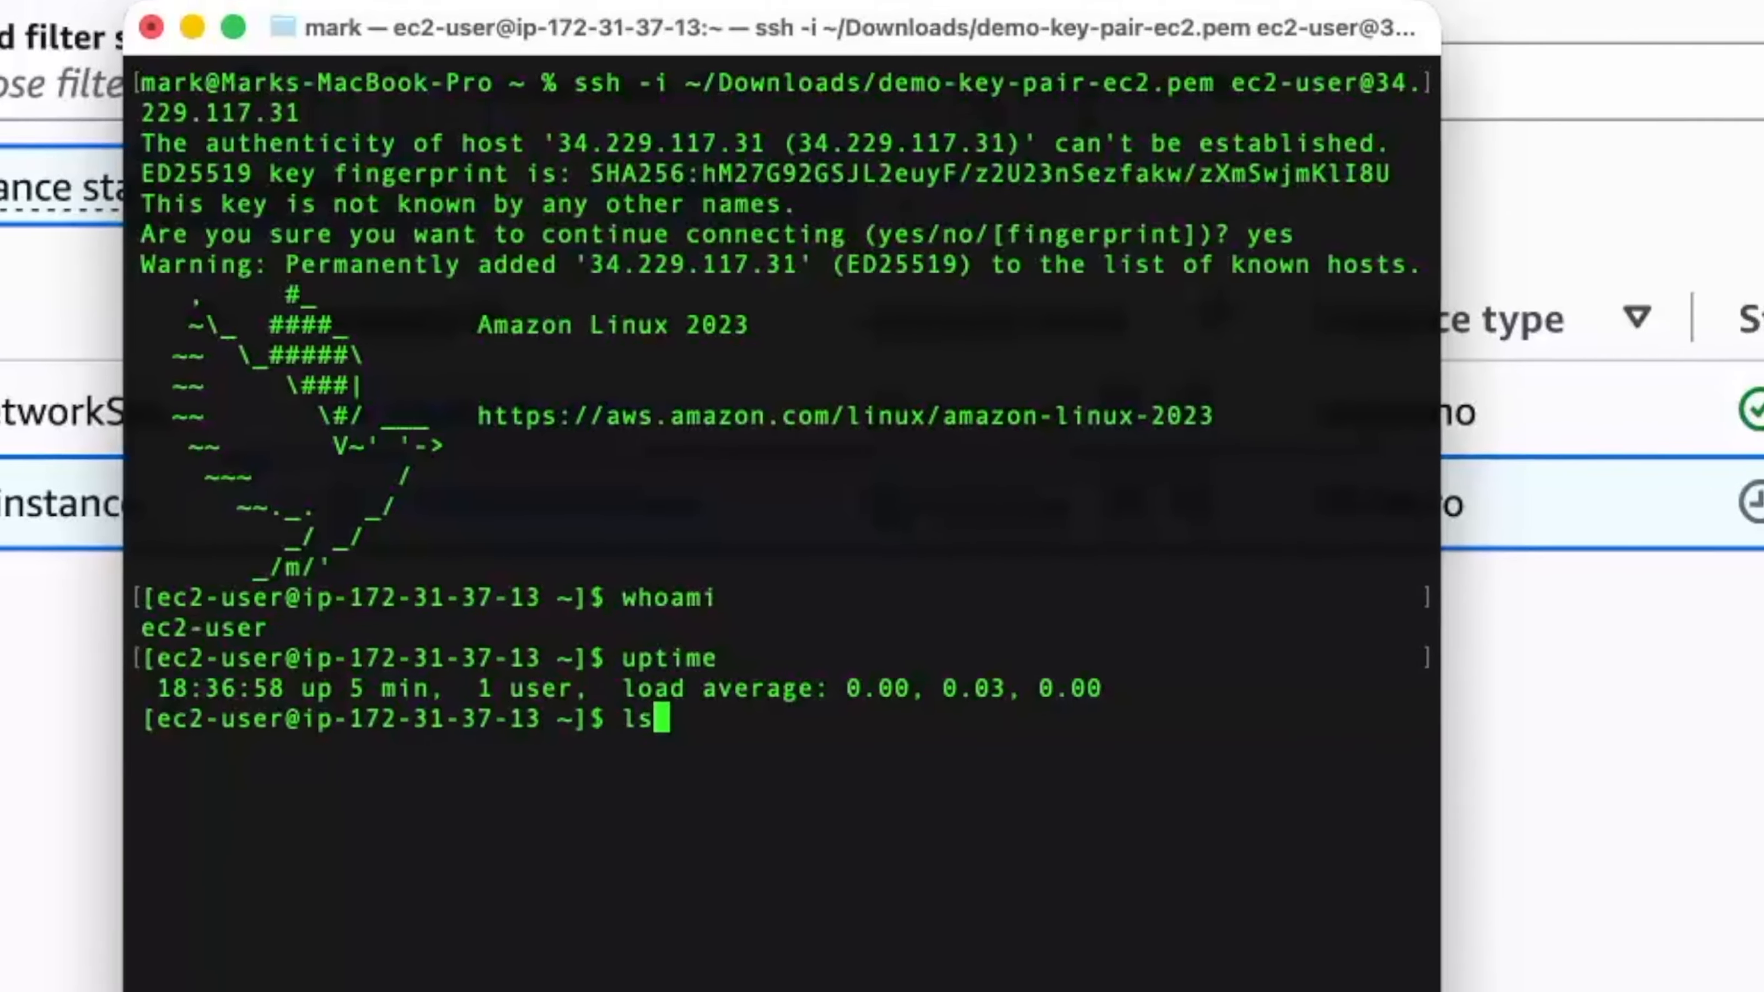
key(Return)
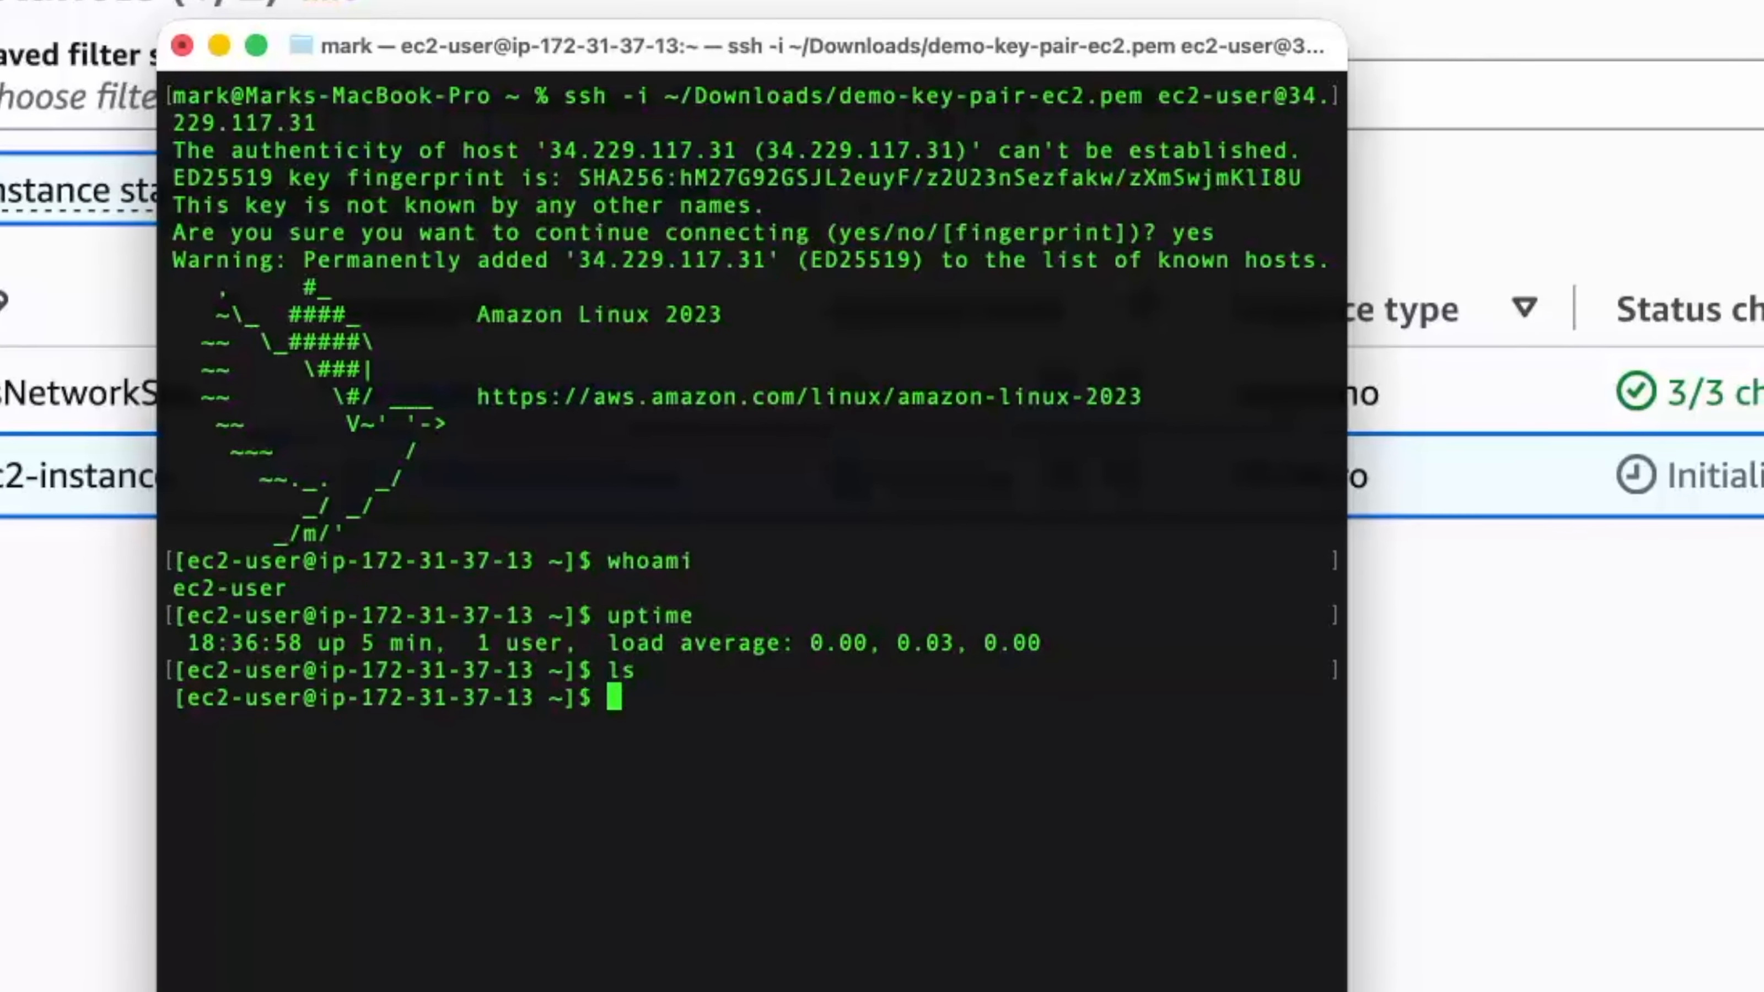
text(ls -la)
key(Return)
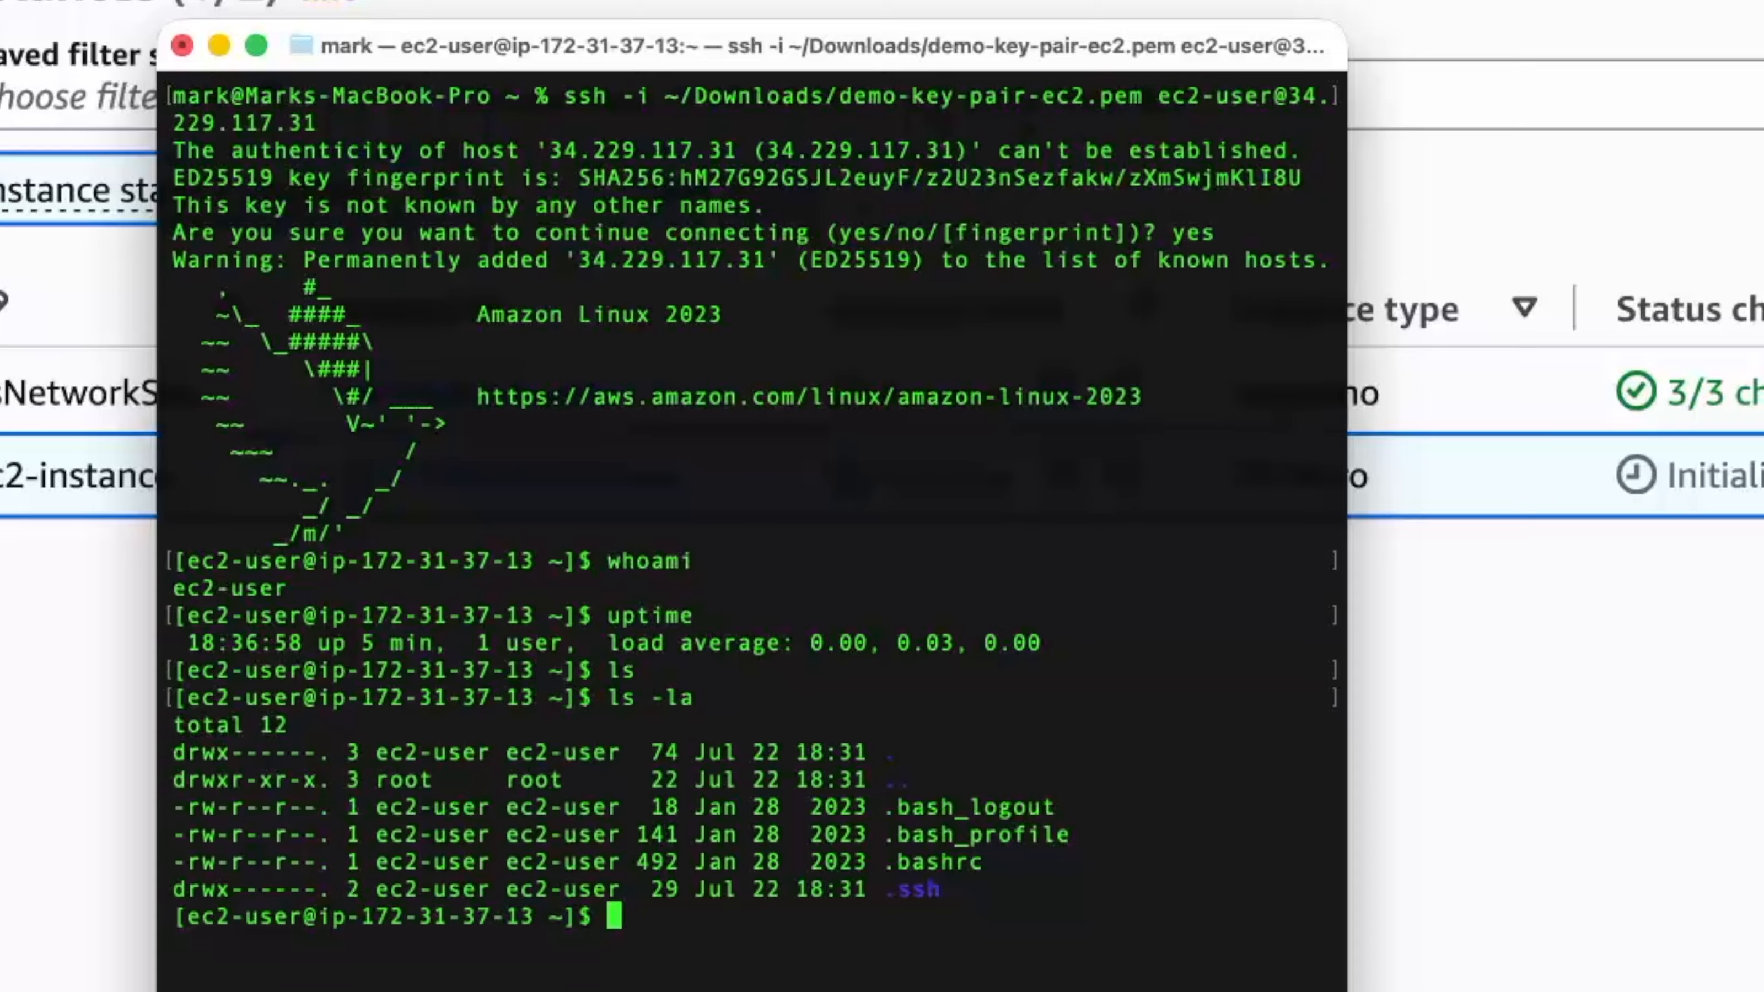
Print Hello World in the remote shell with the echo command
text(echo "He)
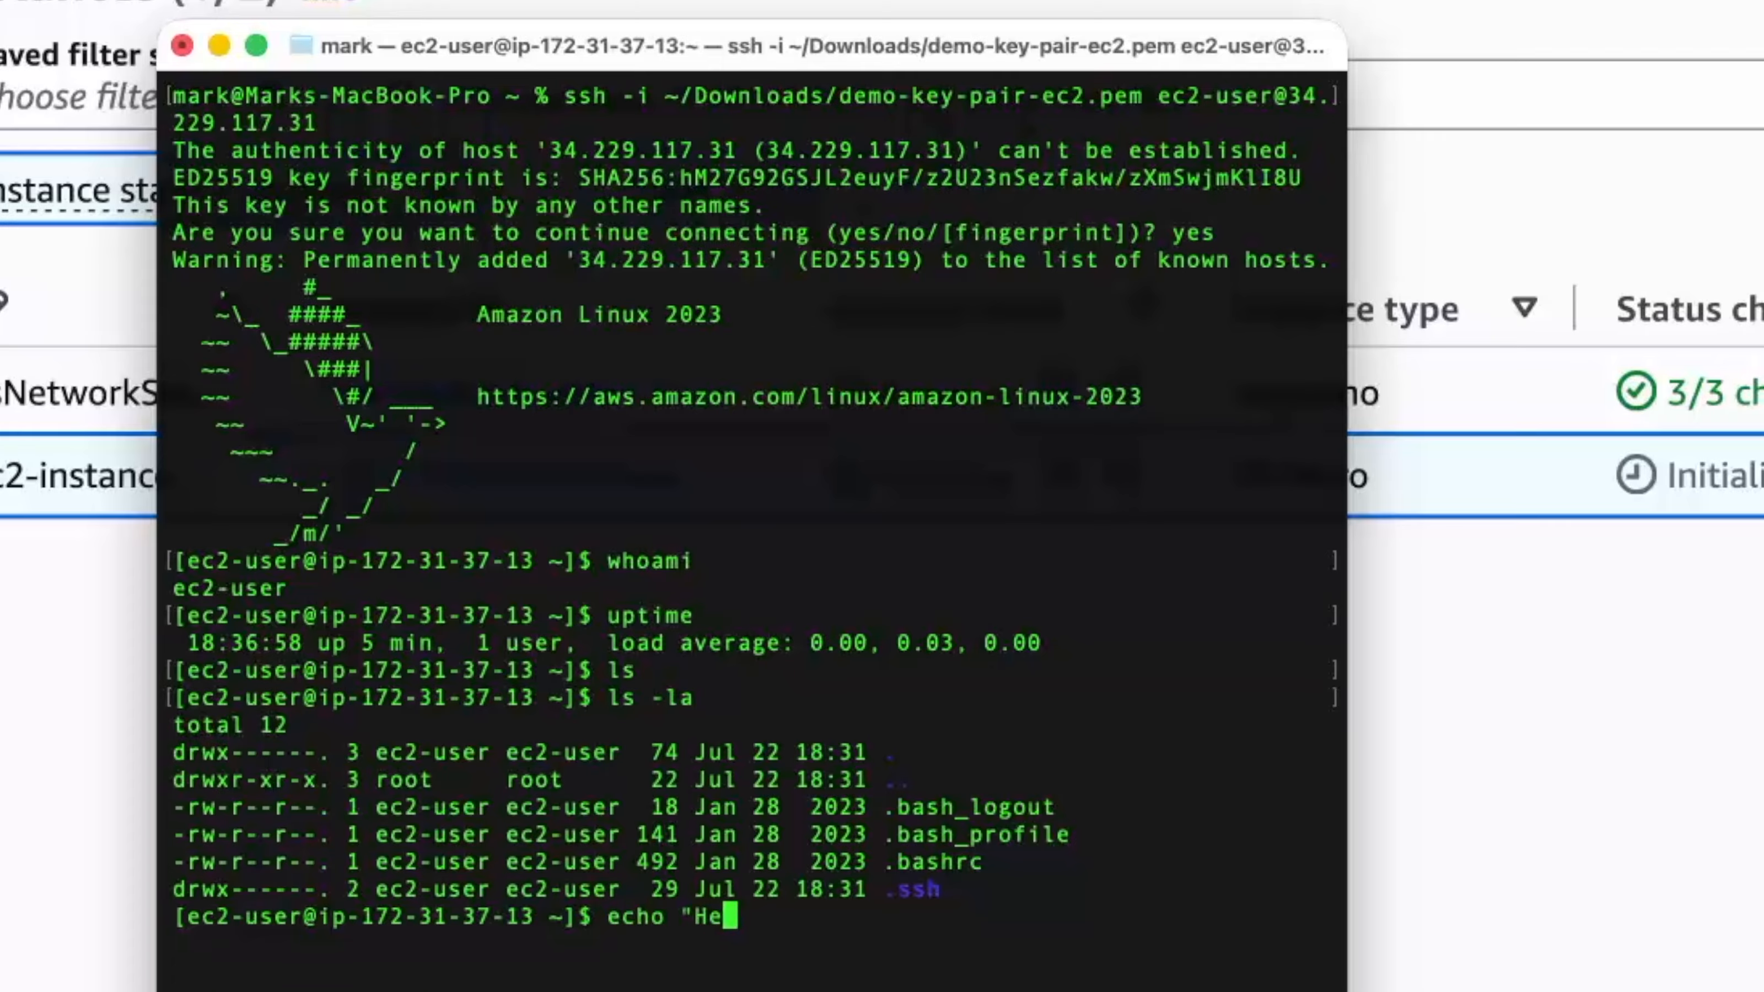
text(llo World")
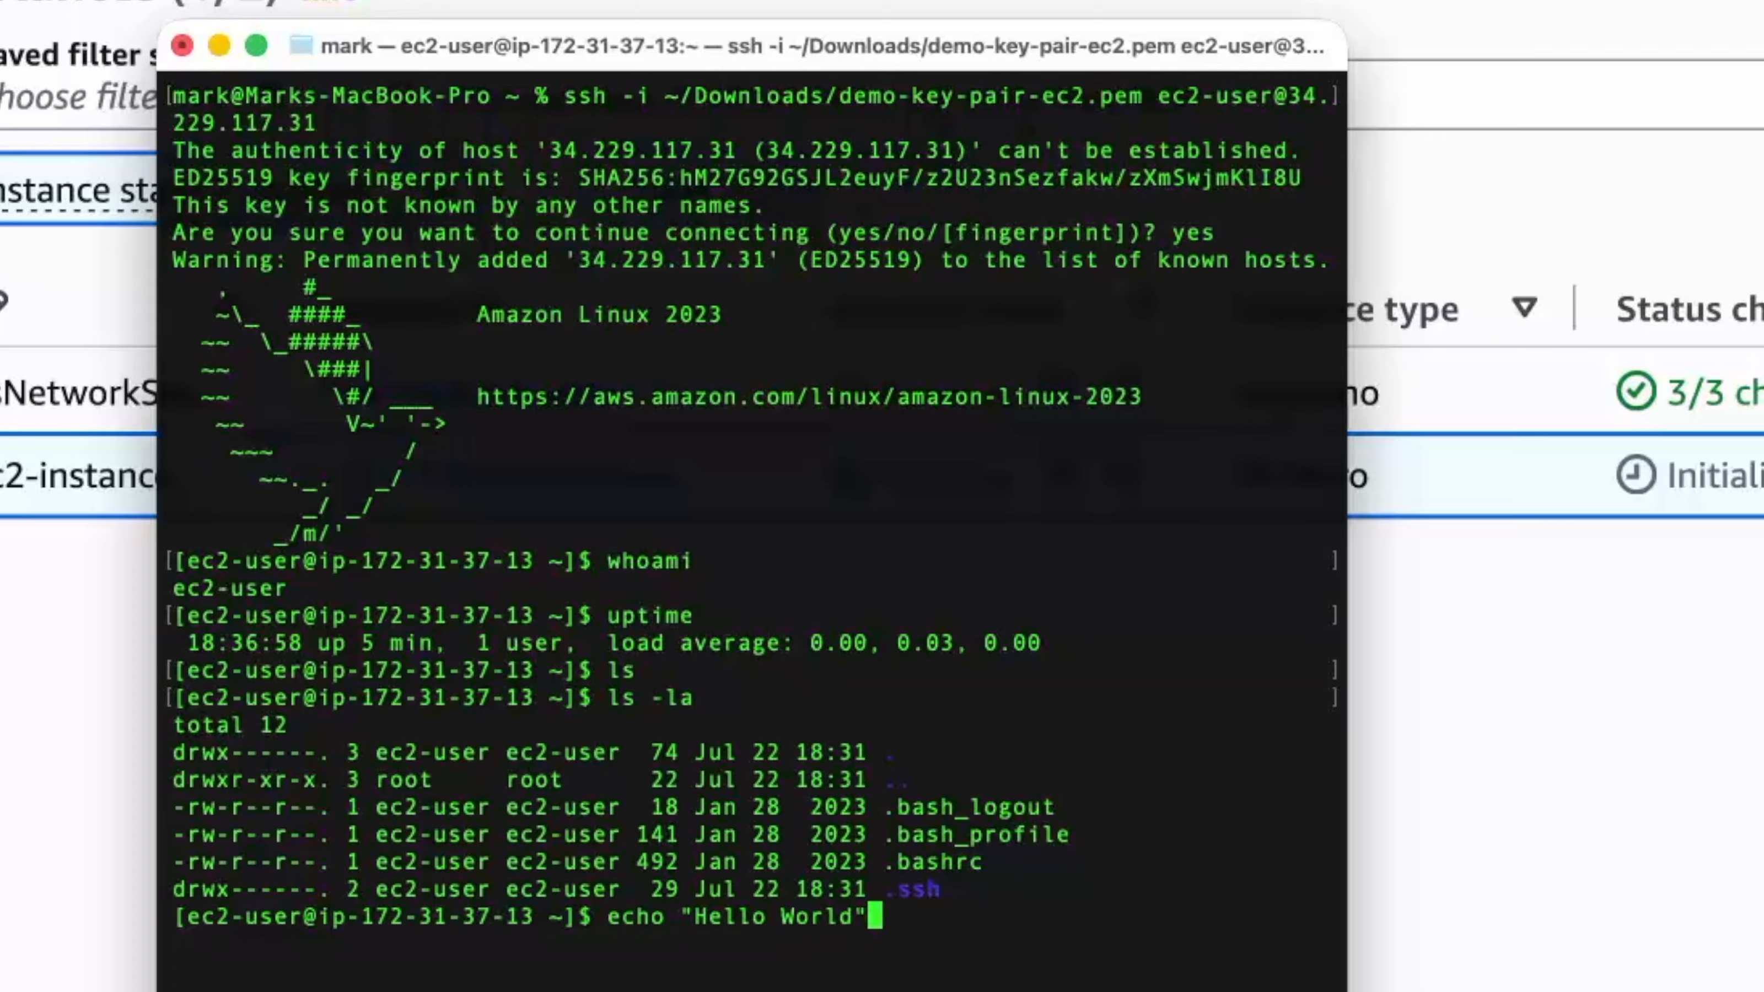
key(Return)
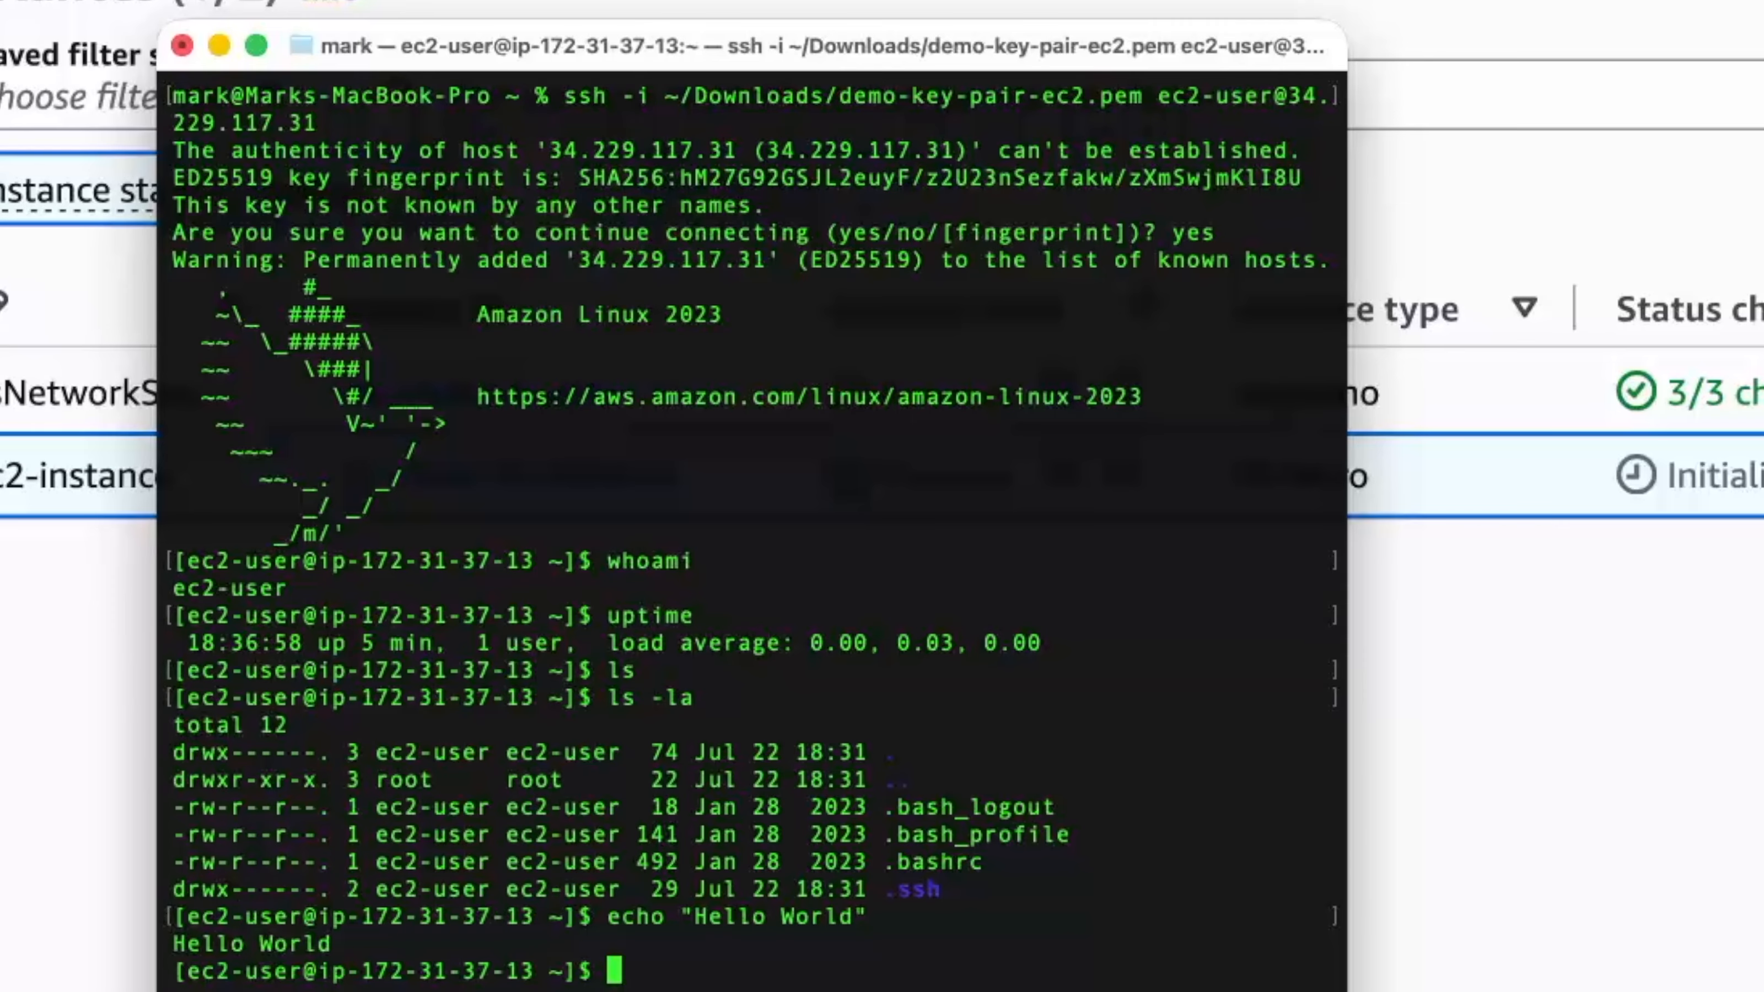
End the SSH session with exit and close the terminal window
text(exit)
key(Return)
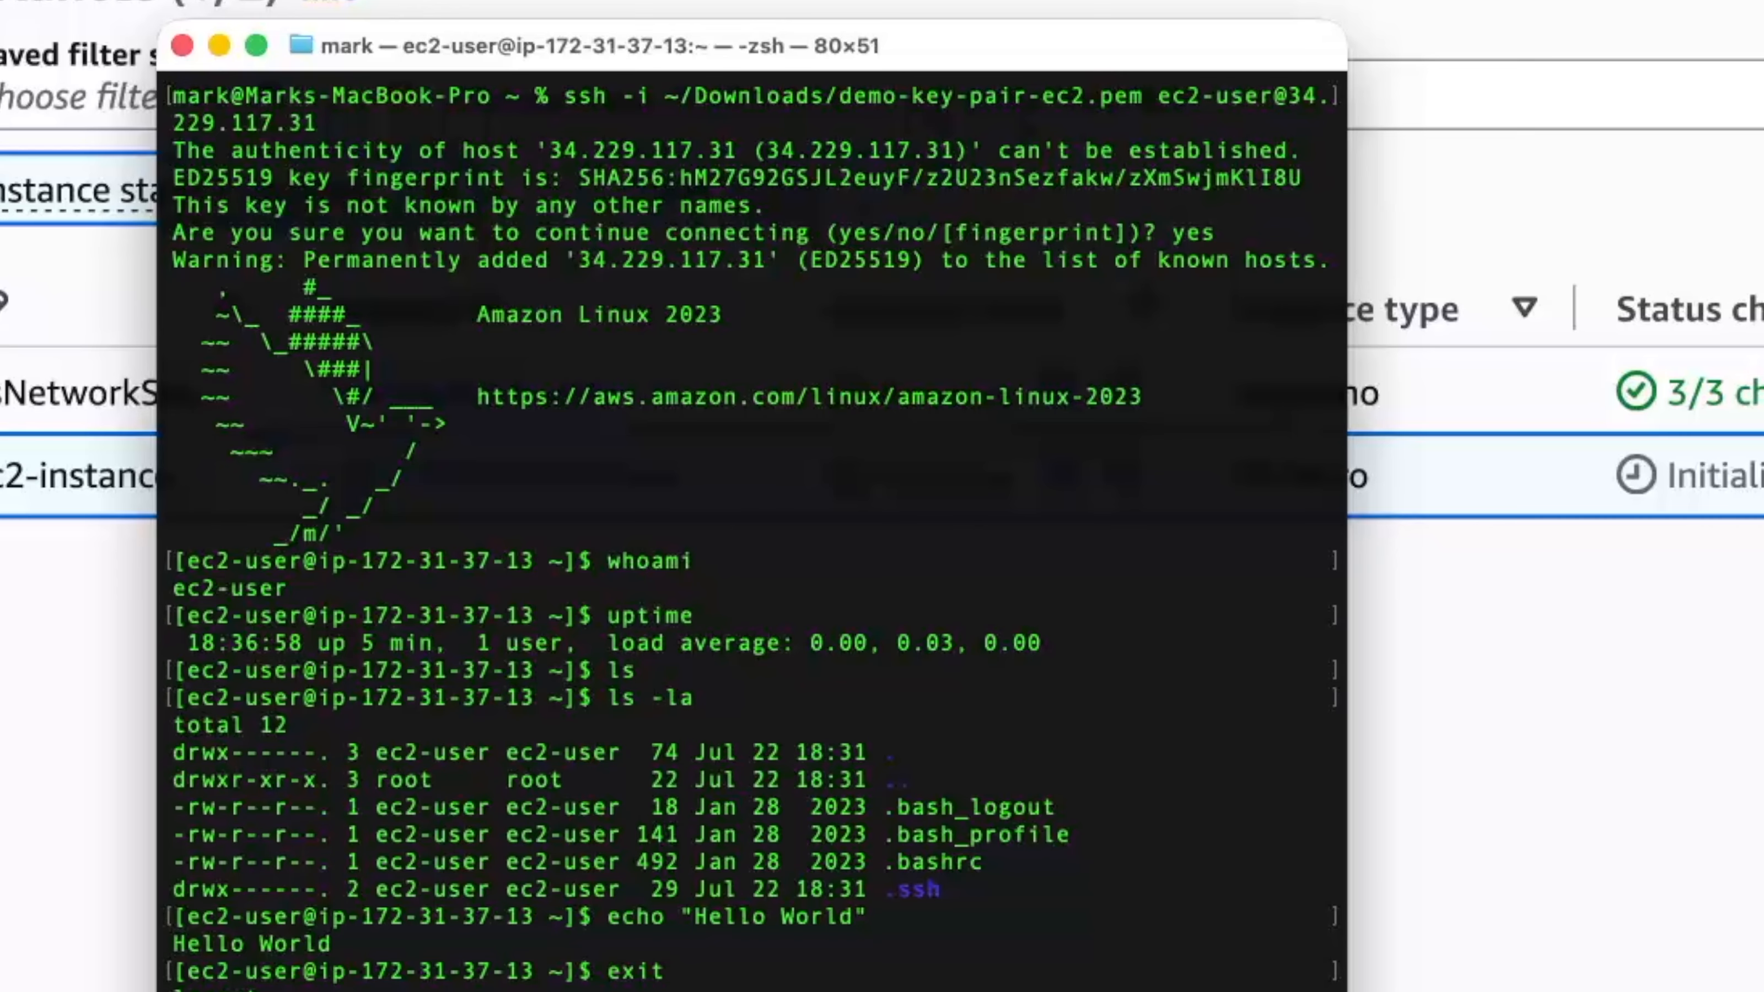
click(185, 44)
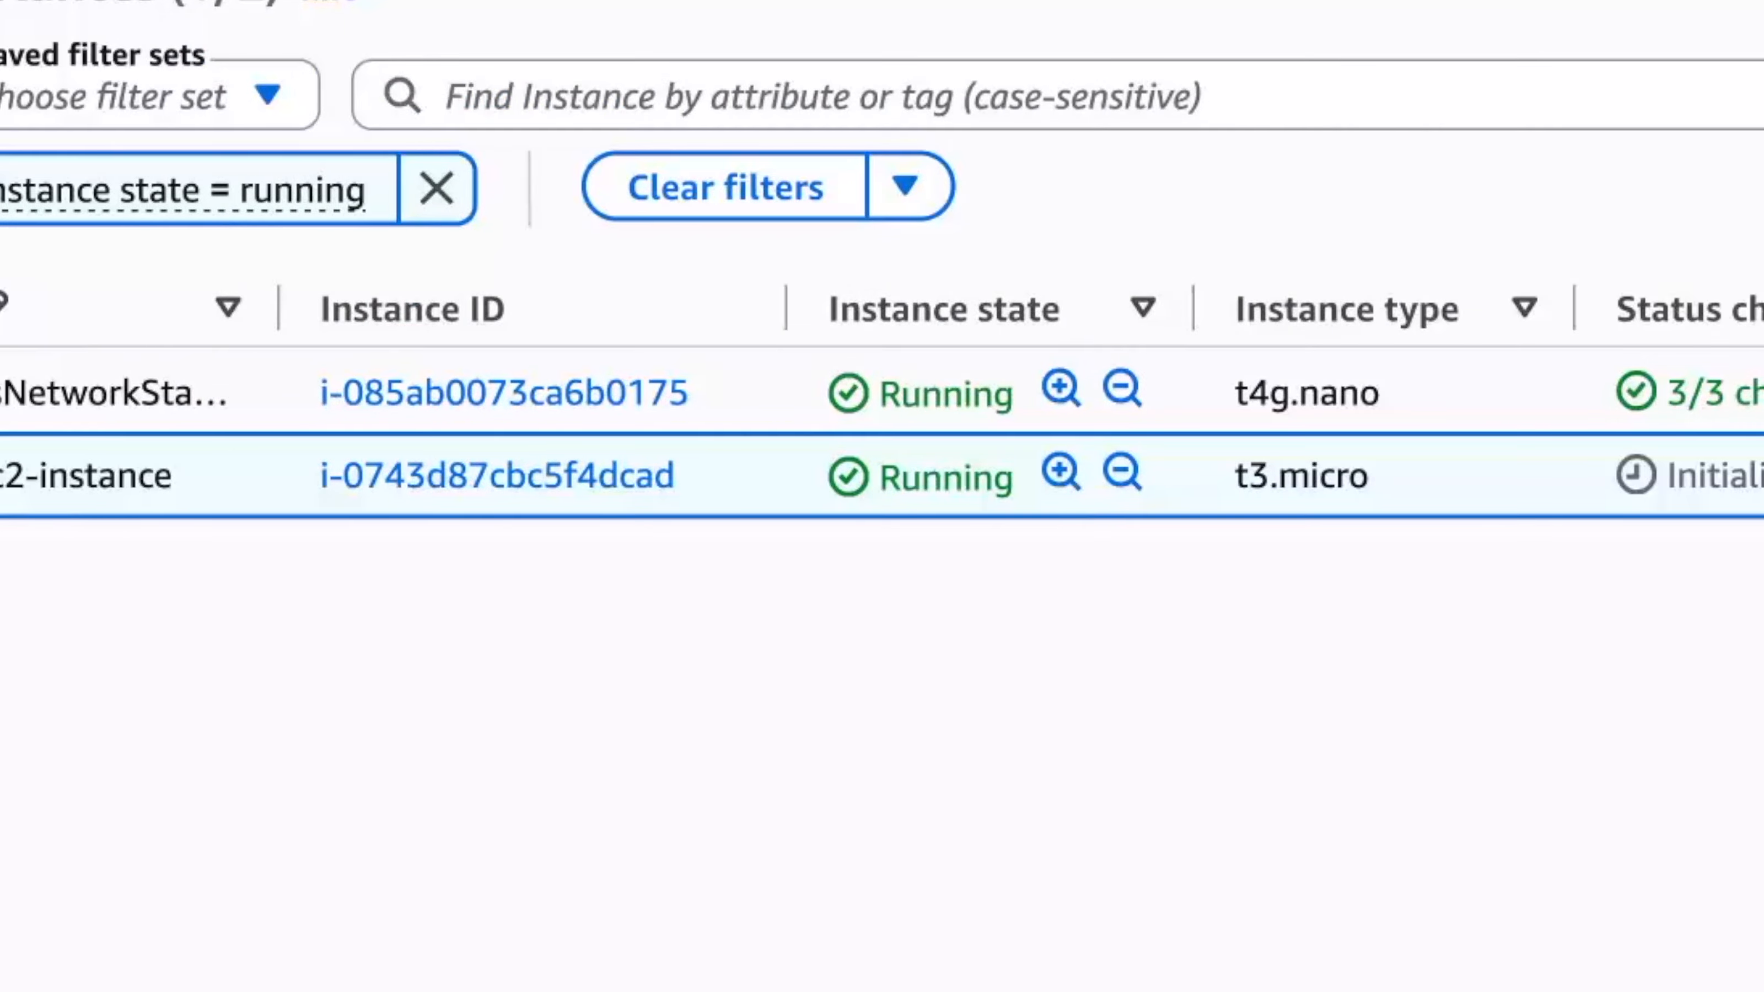
Terminate demo-ec2-instance, leaving OS shutdown unskipped, and reload the instances page
scroll(1525, 510, left, 4)
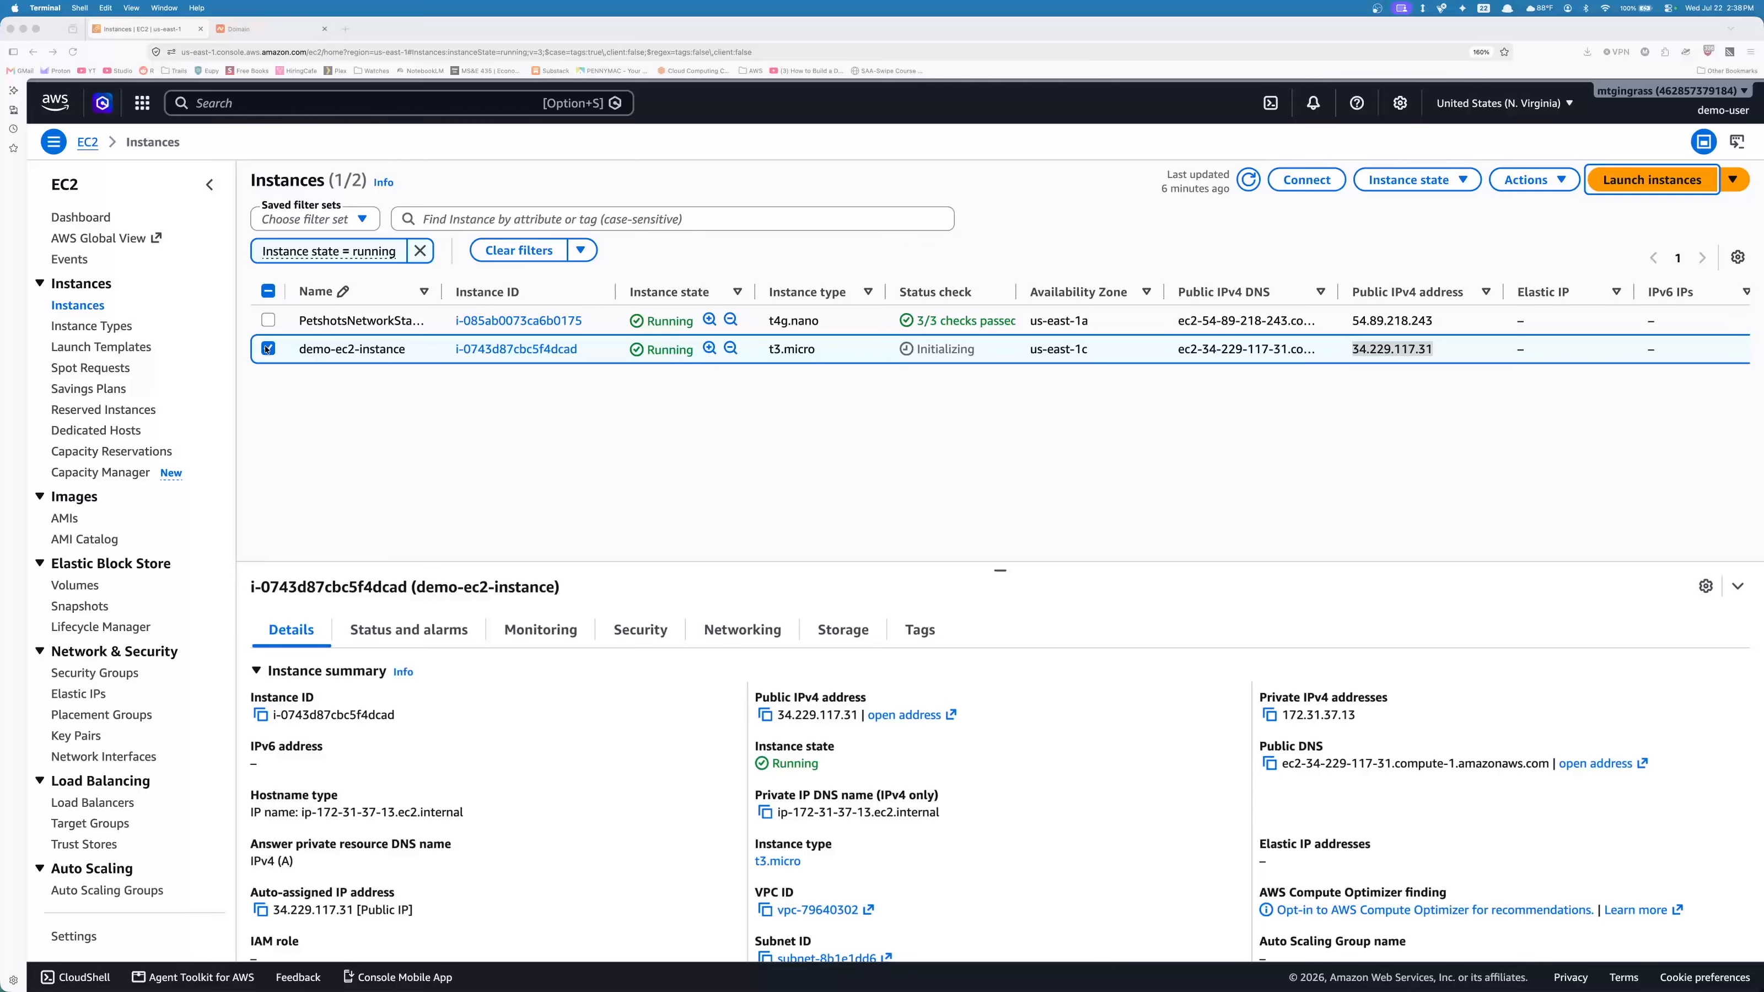
click(1461, 179)
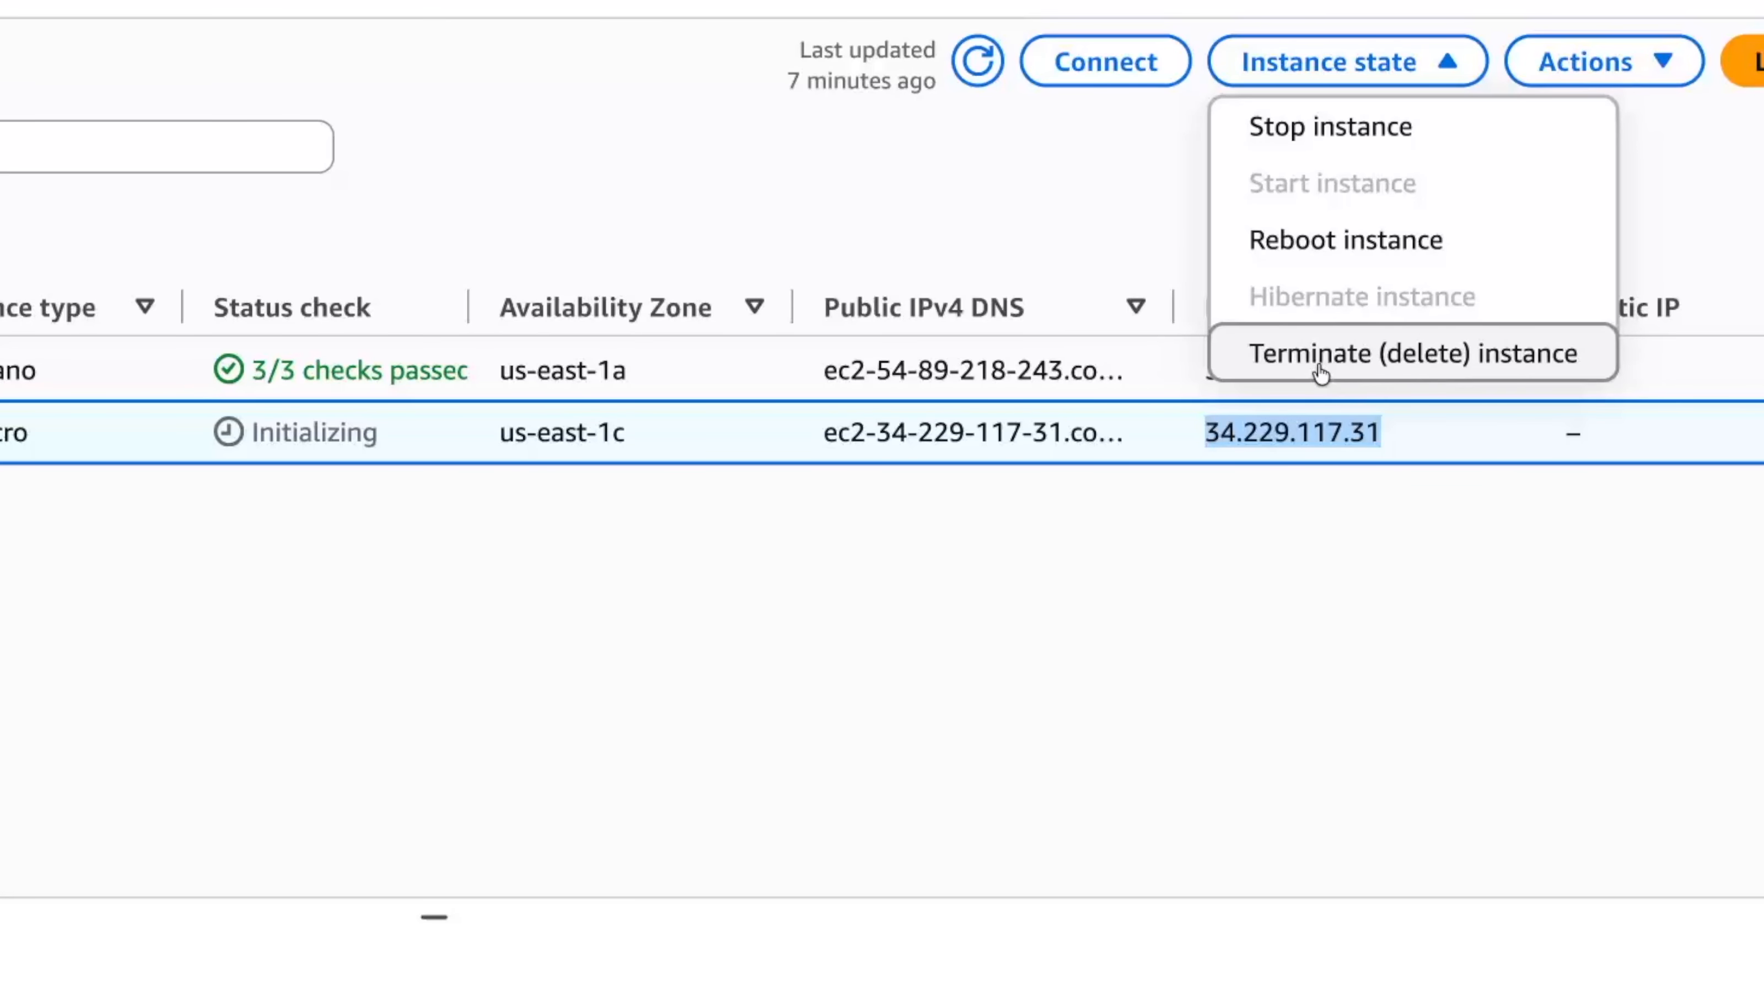
click(1376, 371)
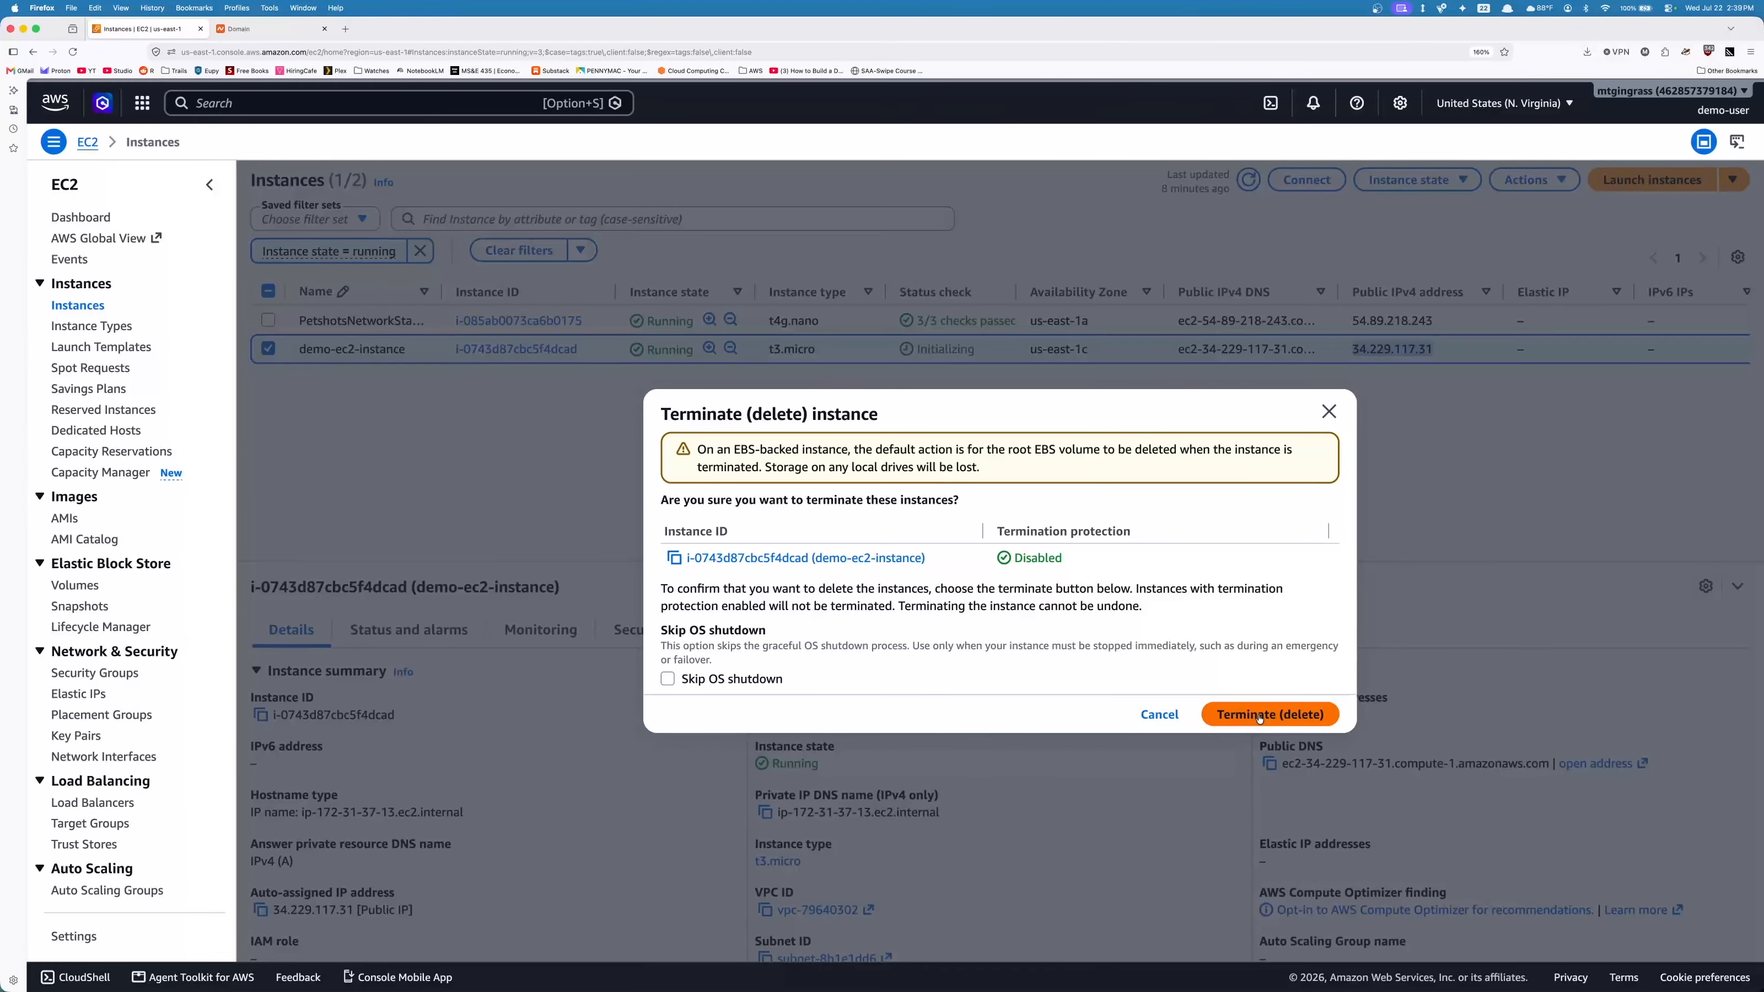
click(1259, 718)
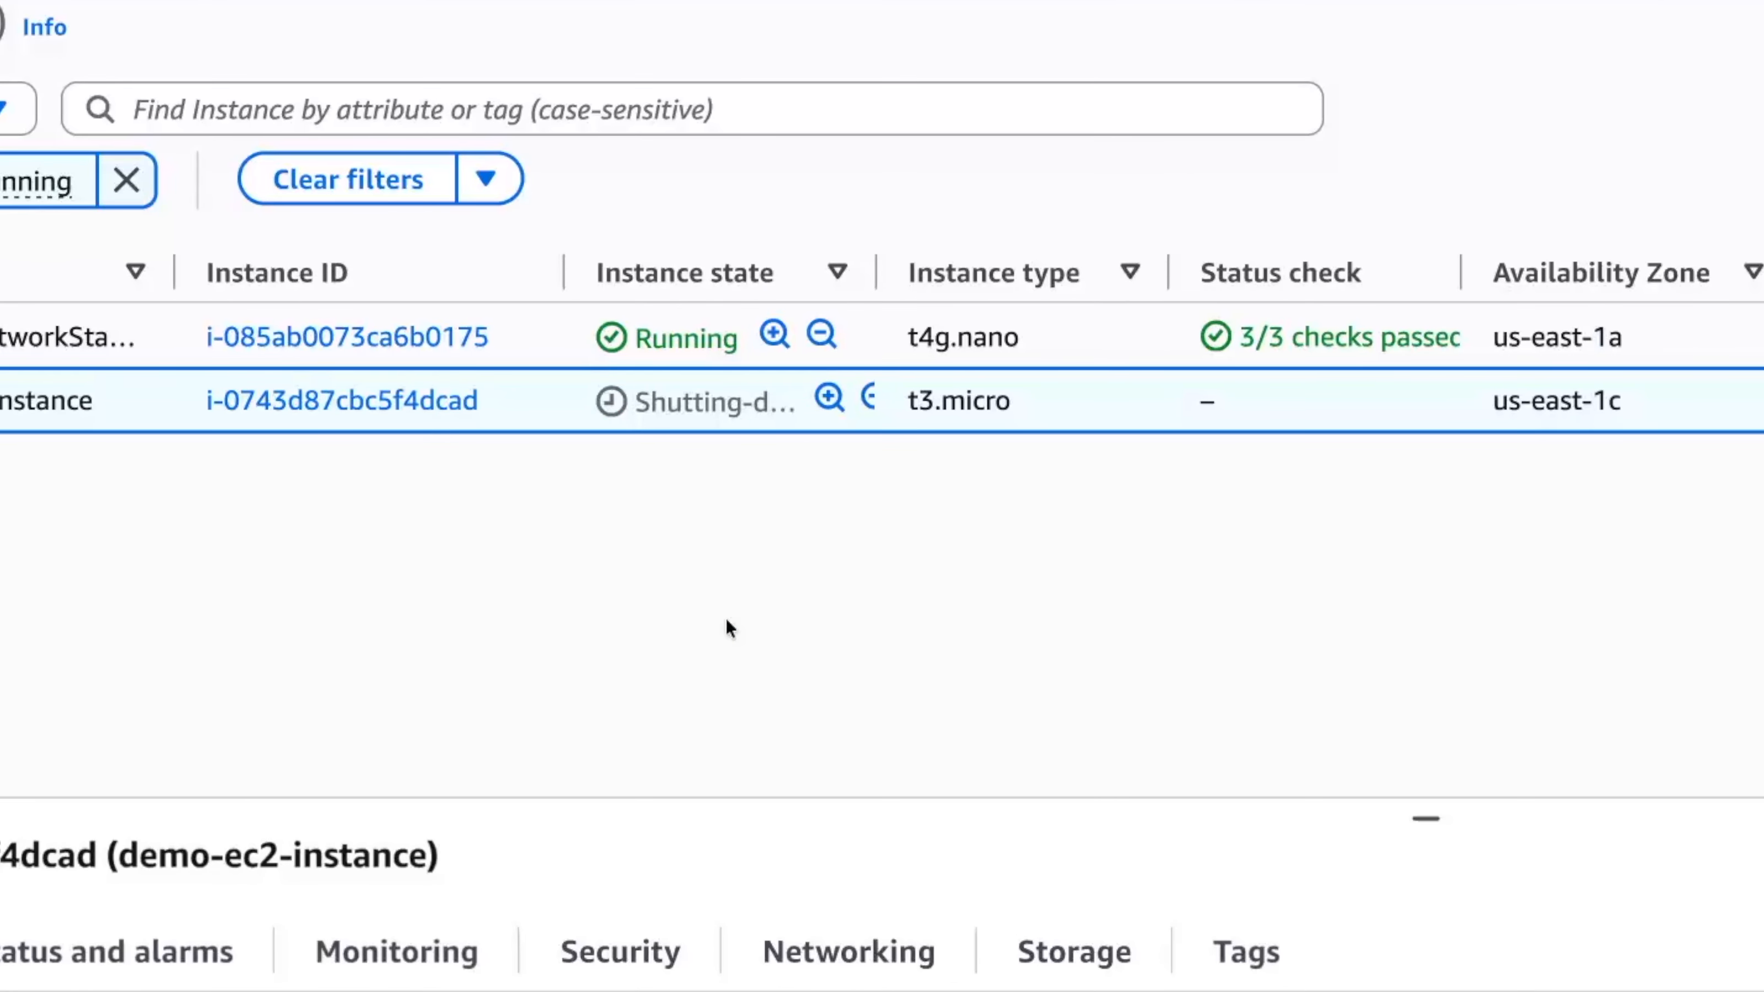
key(super+r)
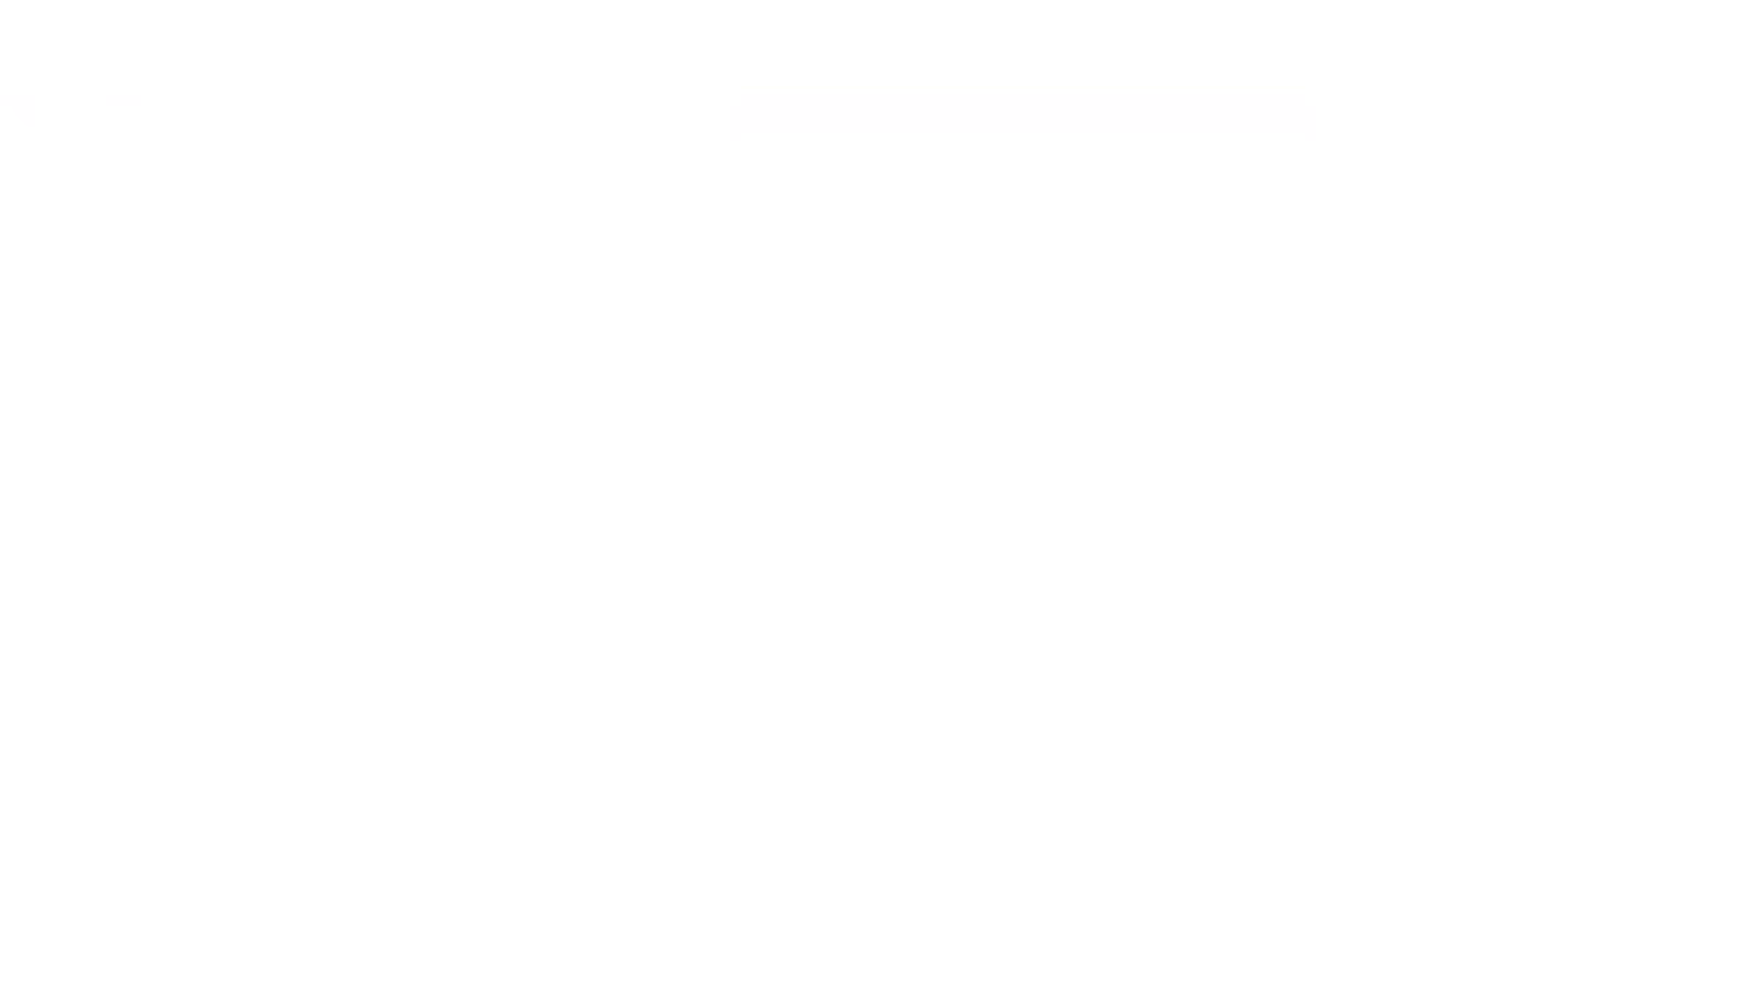